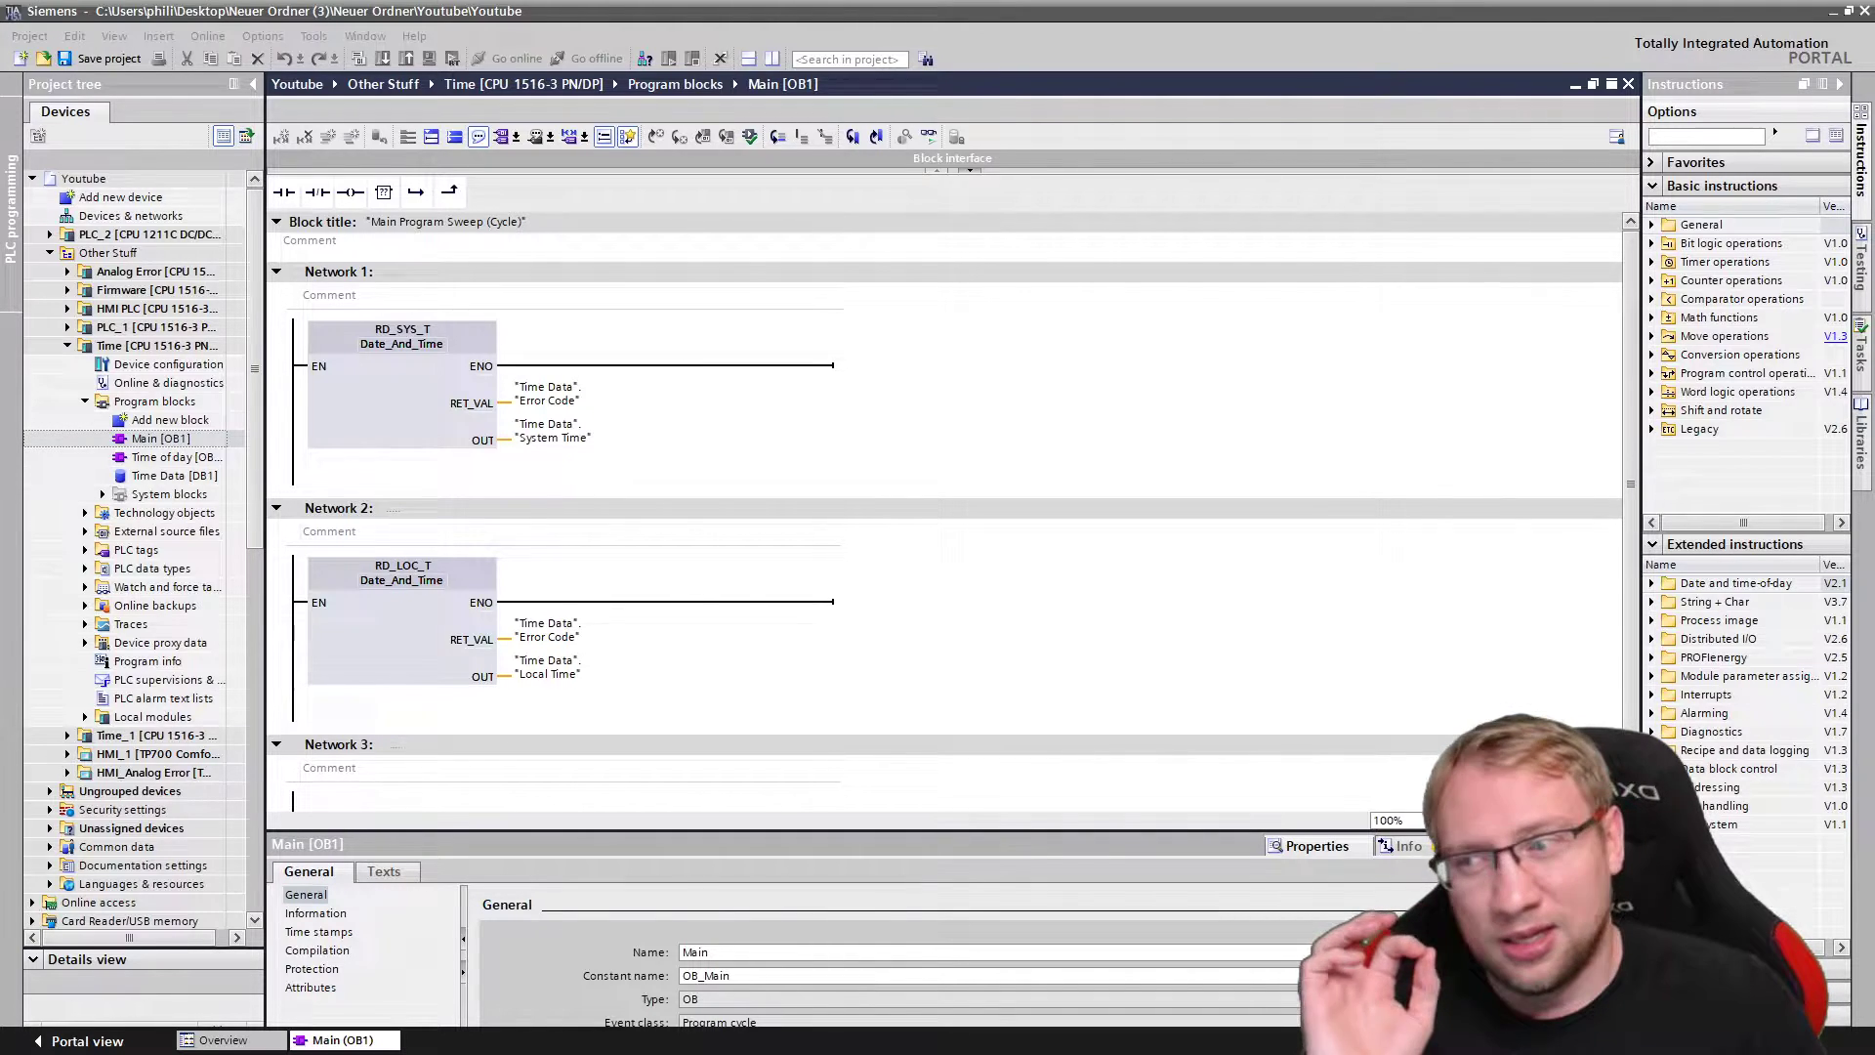
Step: Collapse the Time [CPU 1516-3 PN/DP] node in the project tree and return to the Main block
{"action": "double_click", "coordinate": [147, 345]}
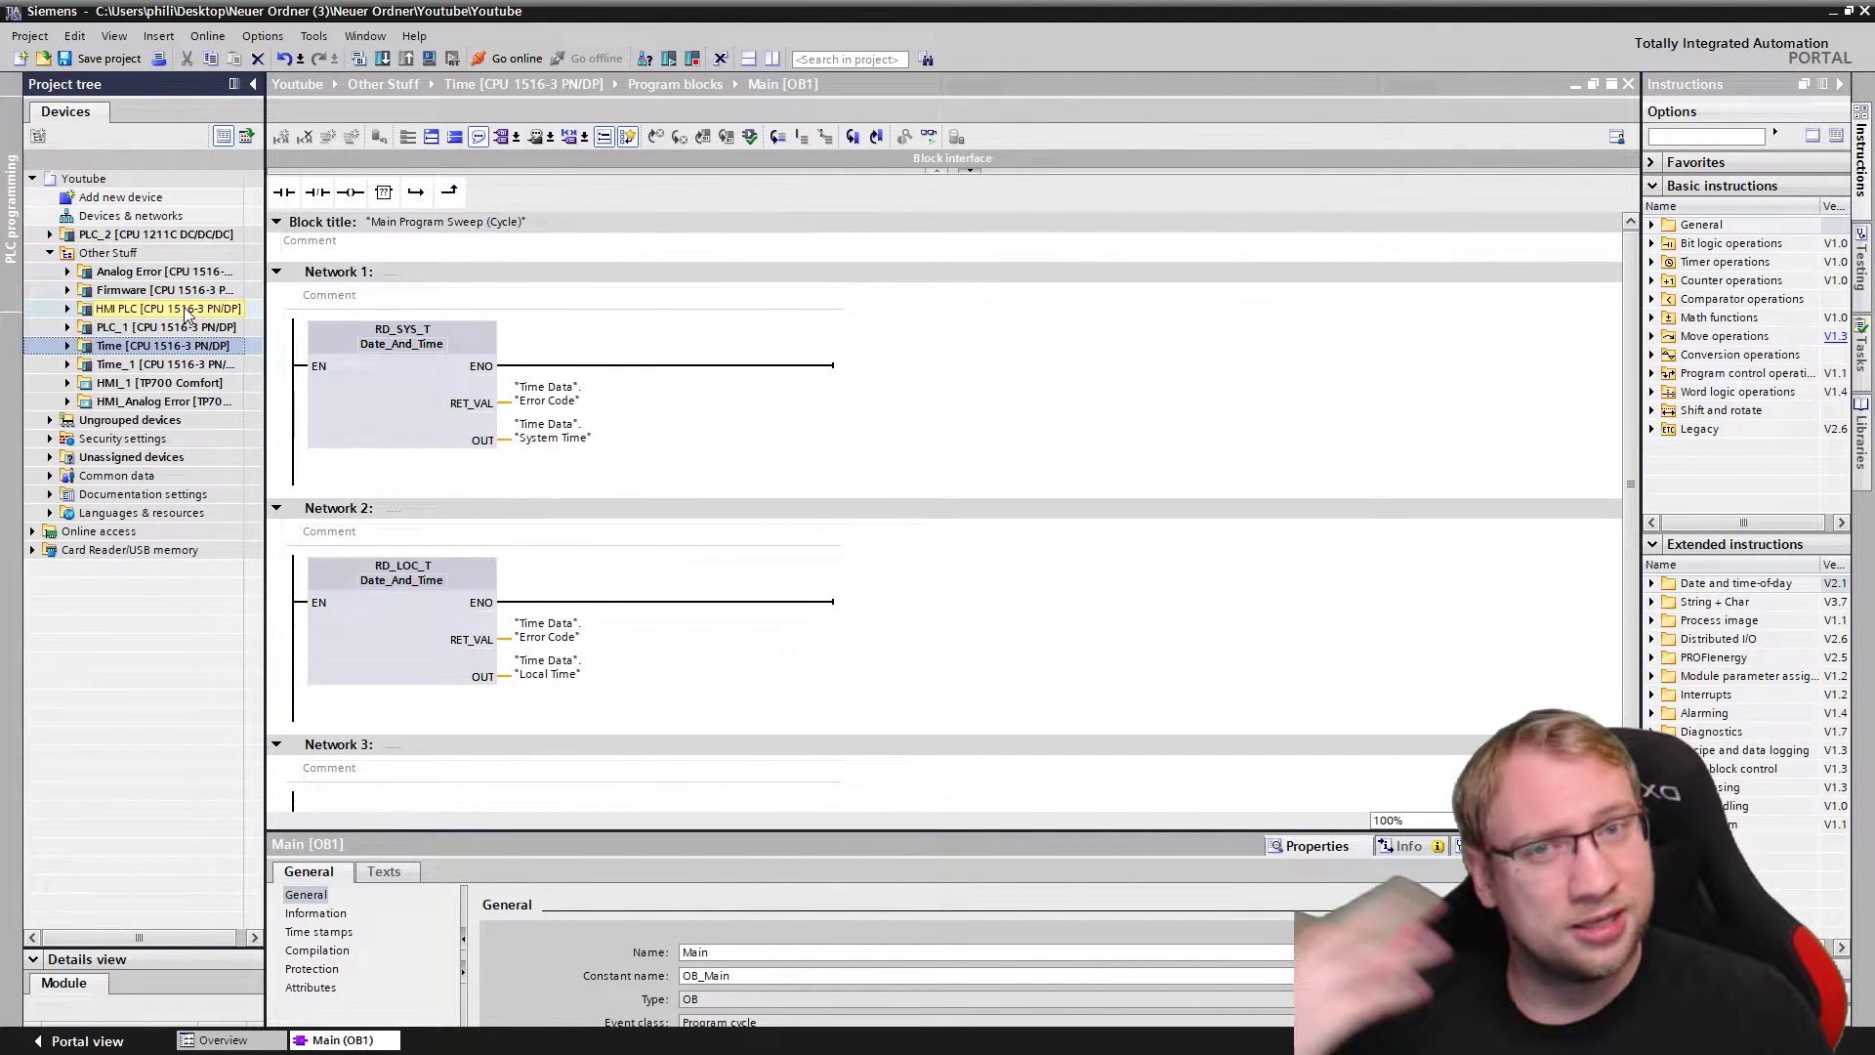
{"action": "left_click", "coordinate": [992, 337]}
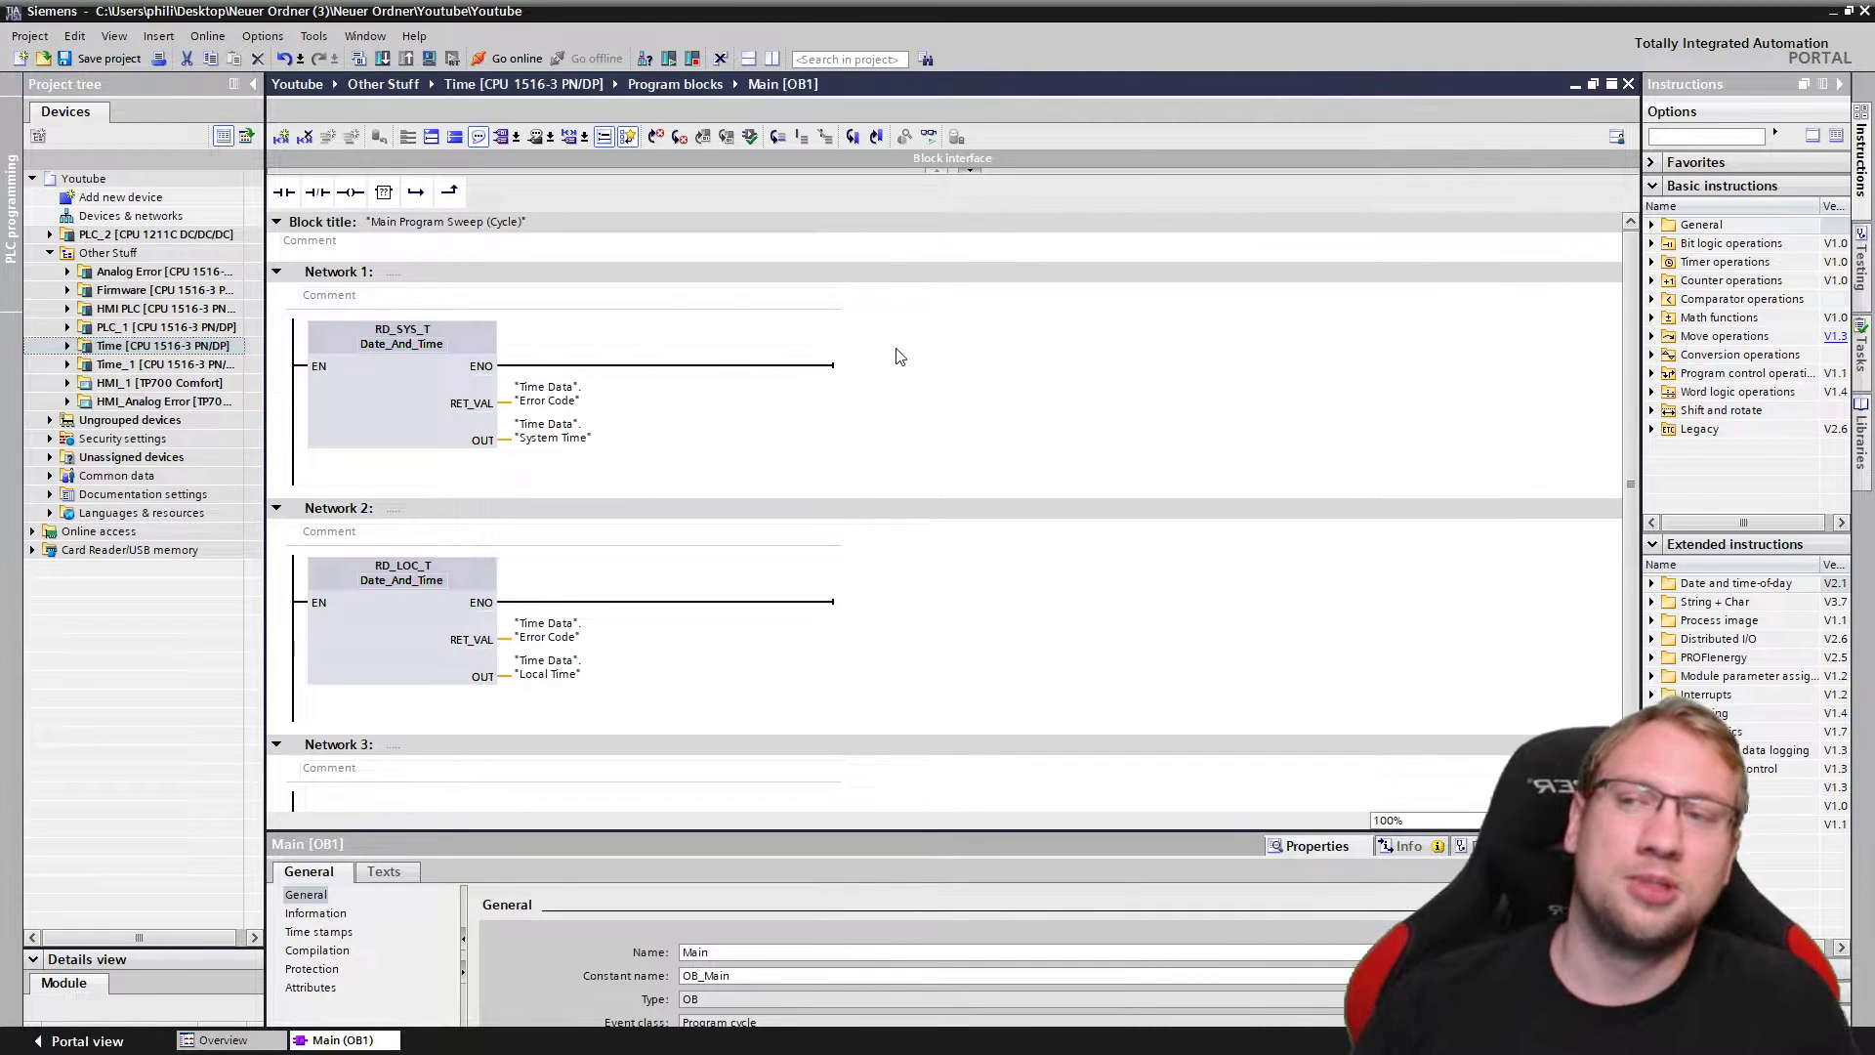
{"action": "left_click", "coordinate": [102, 58]}
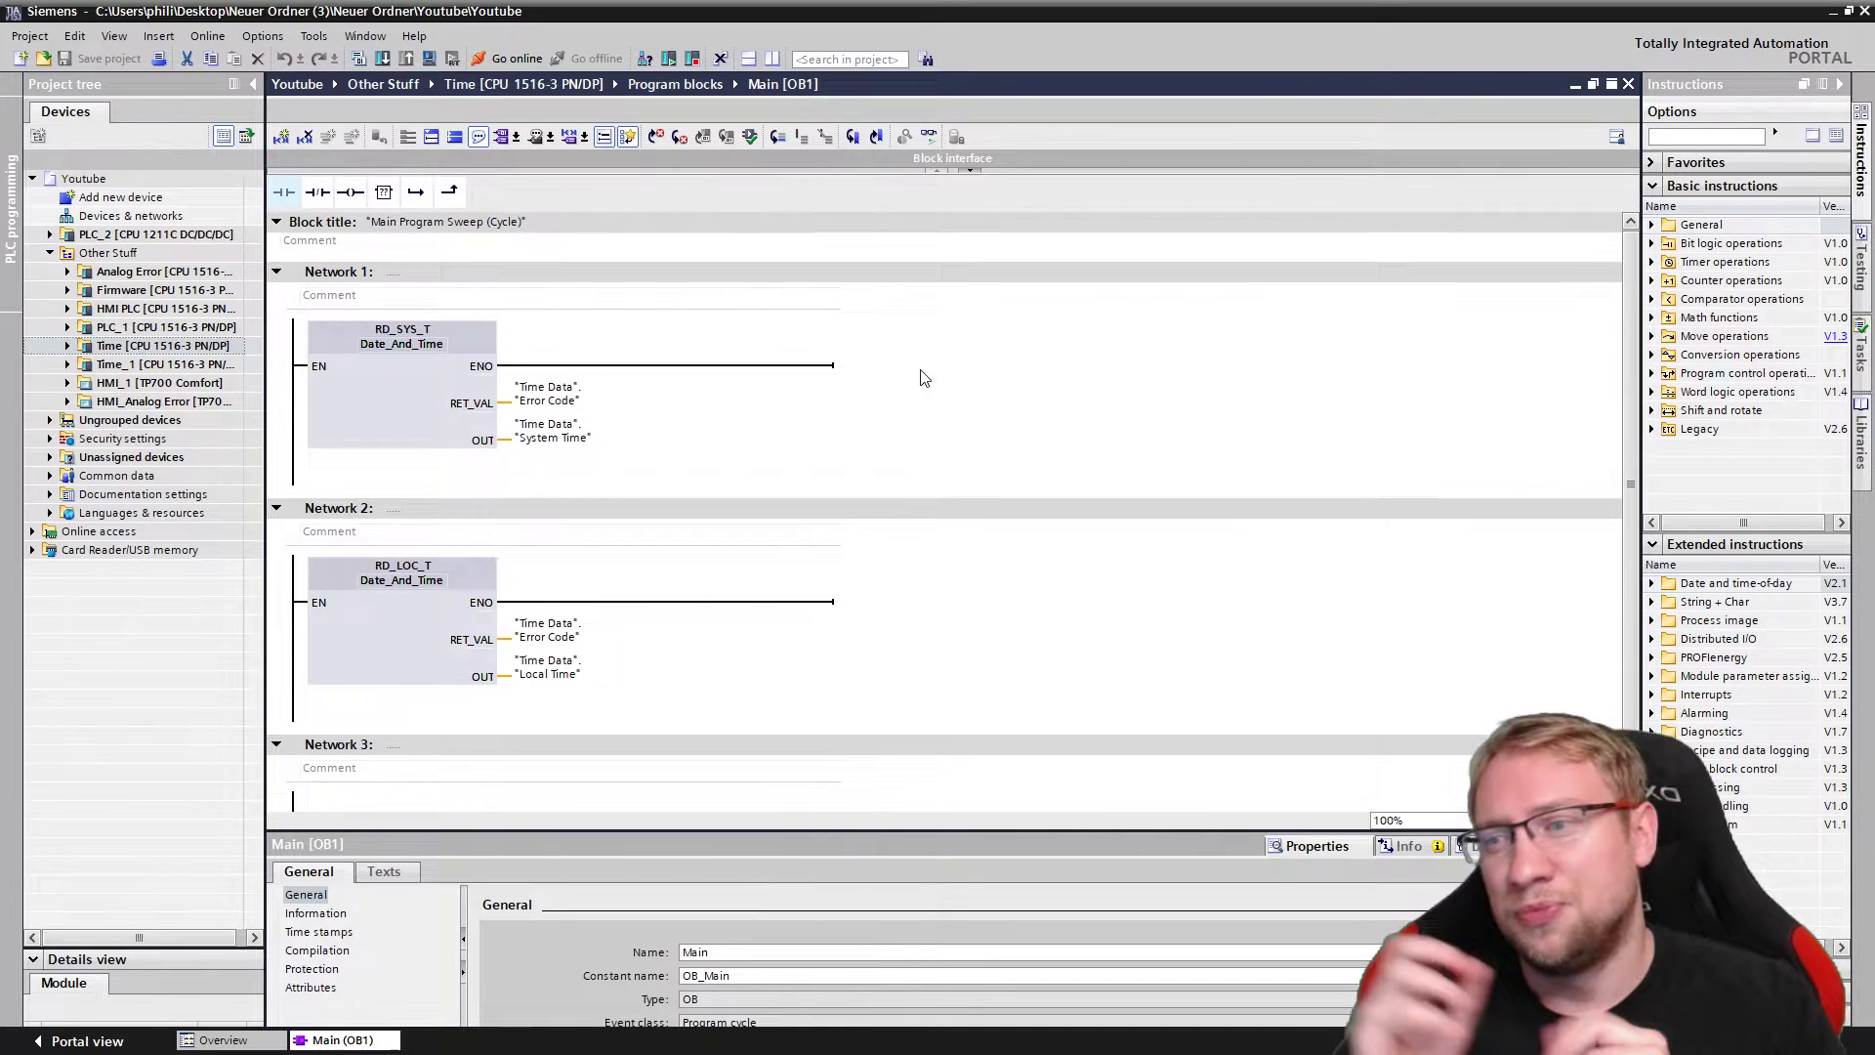
{"action": "left_click", "coordinate": [798, 322]}
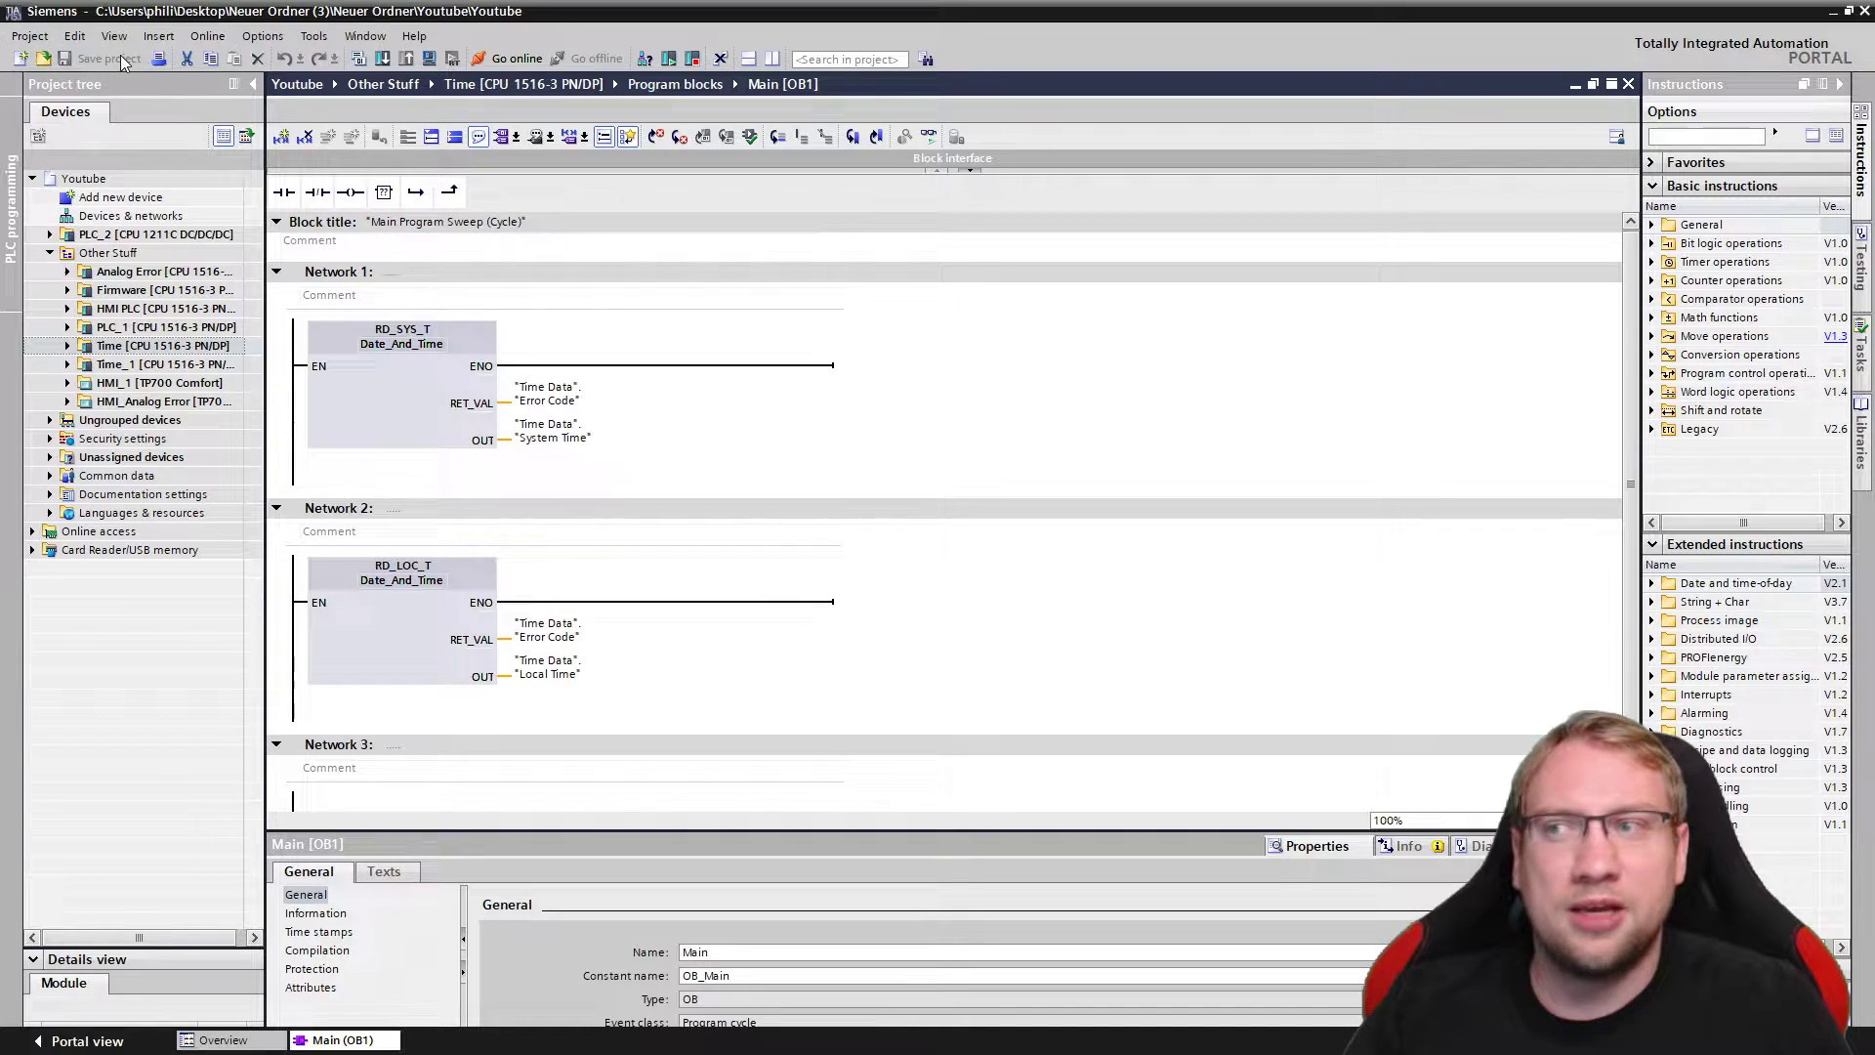
Step: Open the Archive dialog for the Youtube project from the Project menu
{"action": "left_click", "coordinate": [34, 36]}
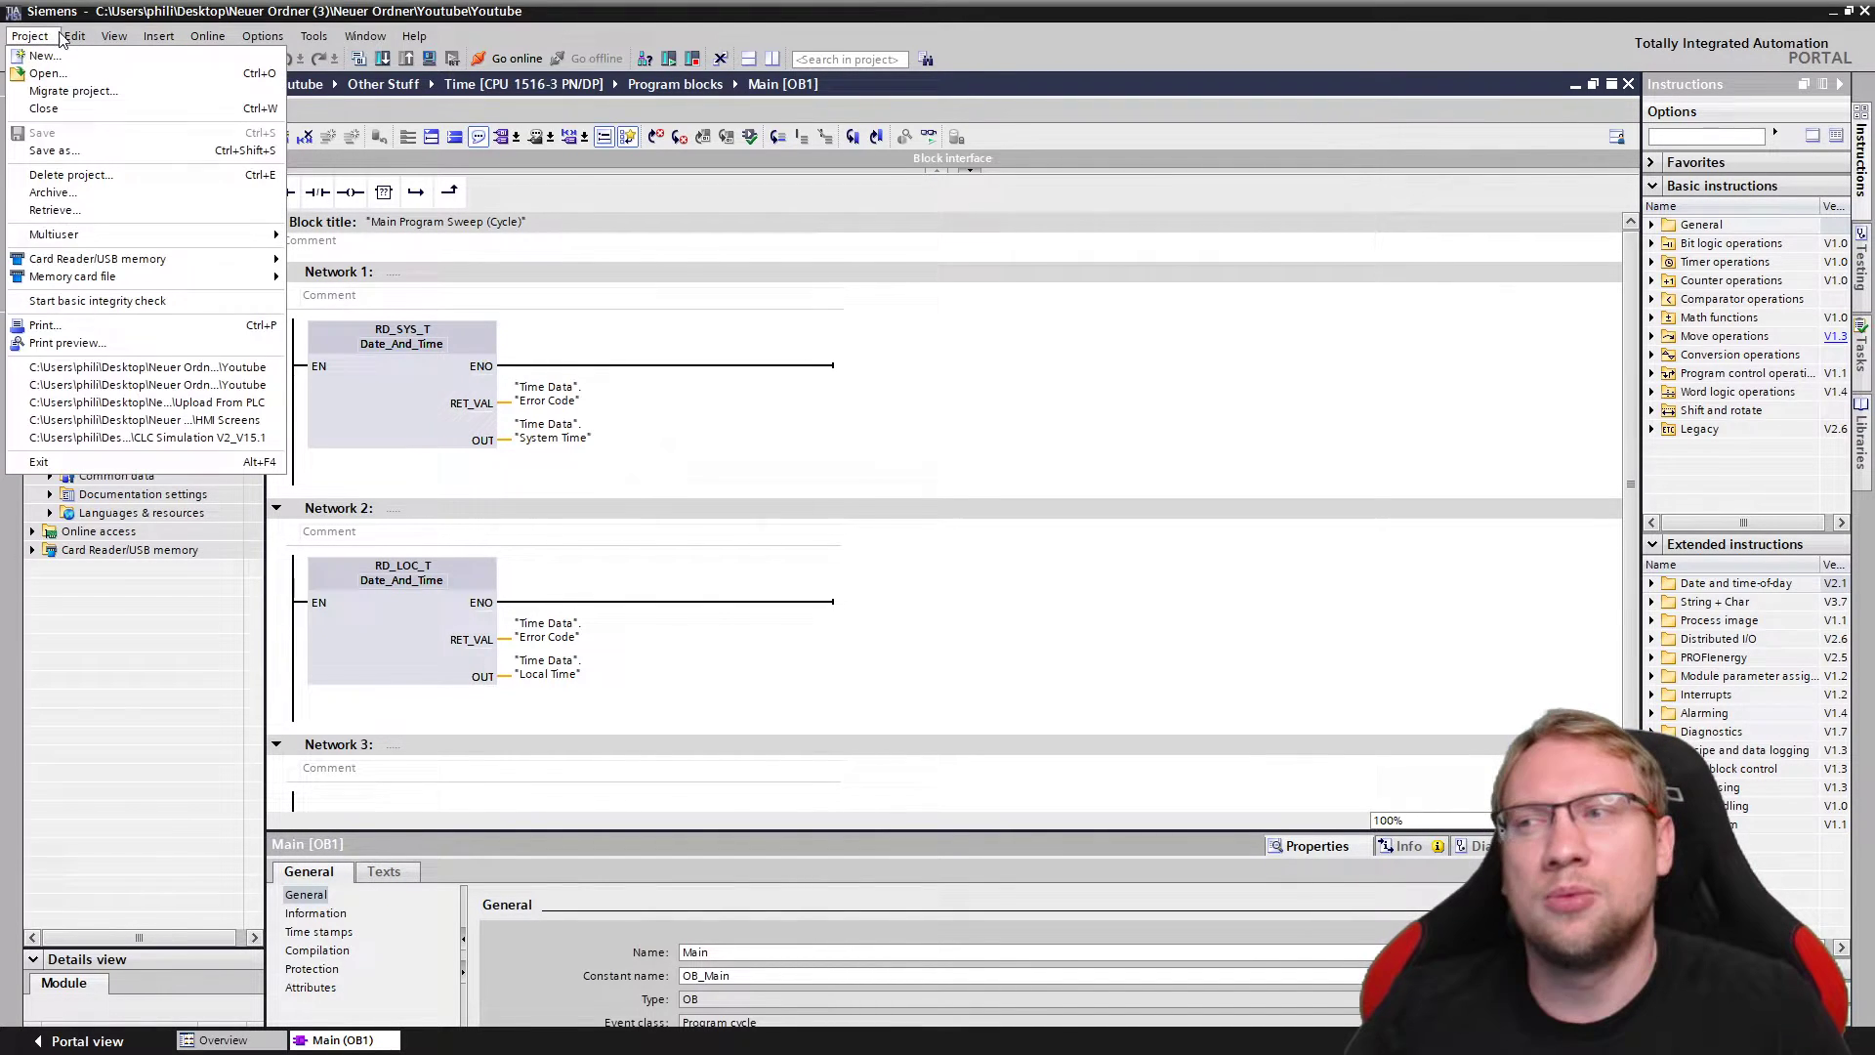
{"action": "left_click", "coordinate": [98, 193]}
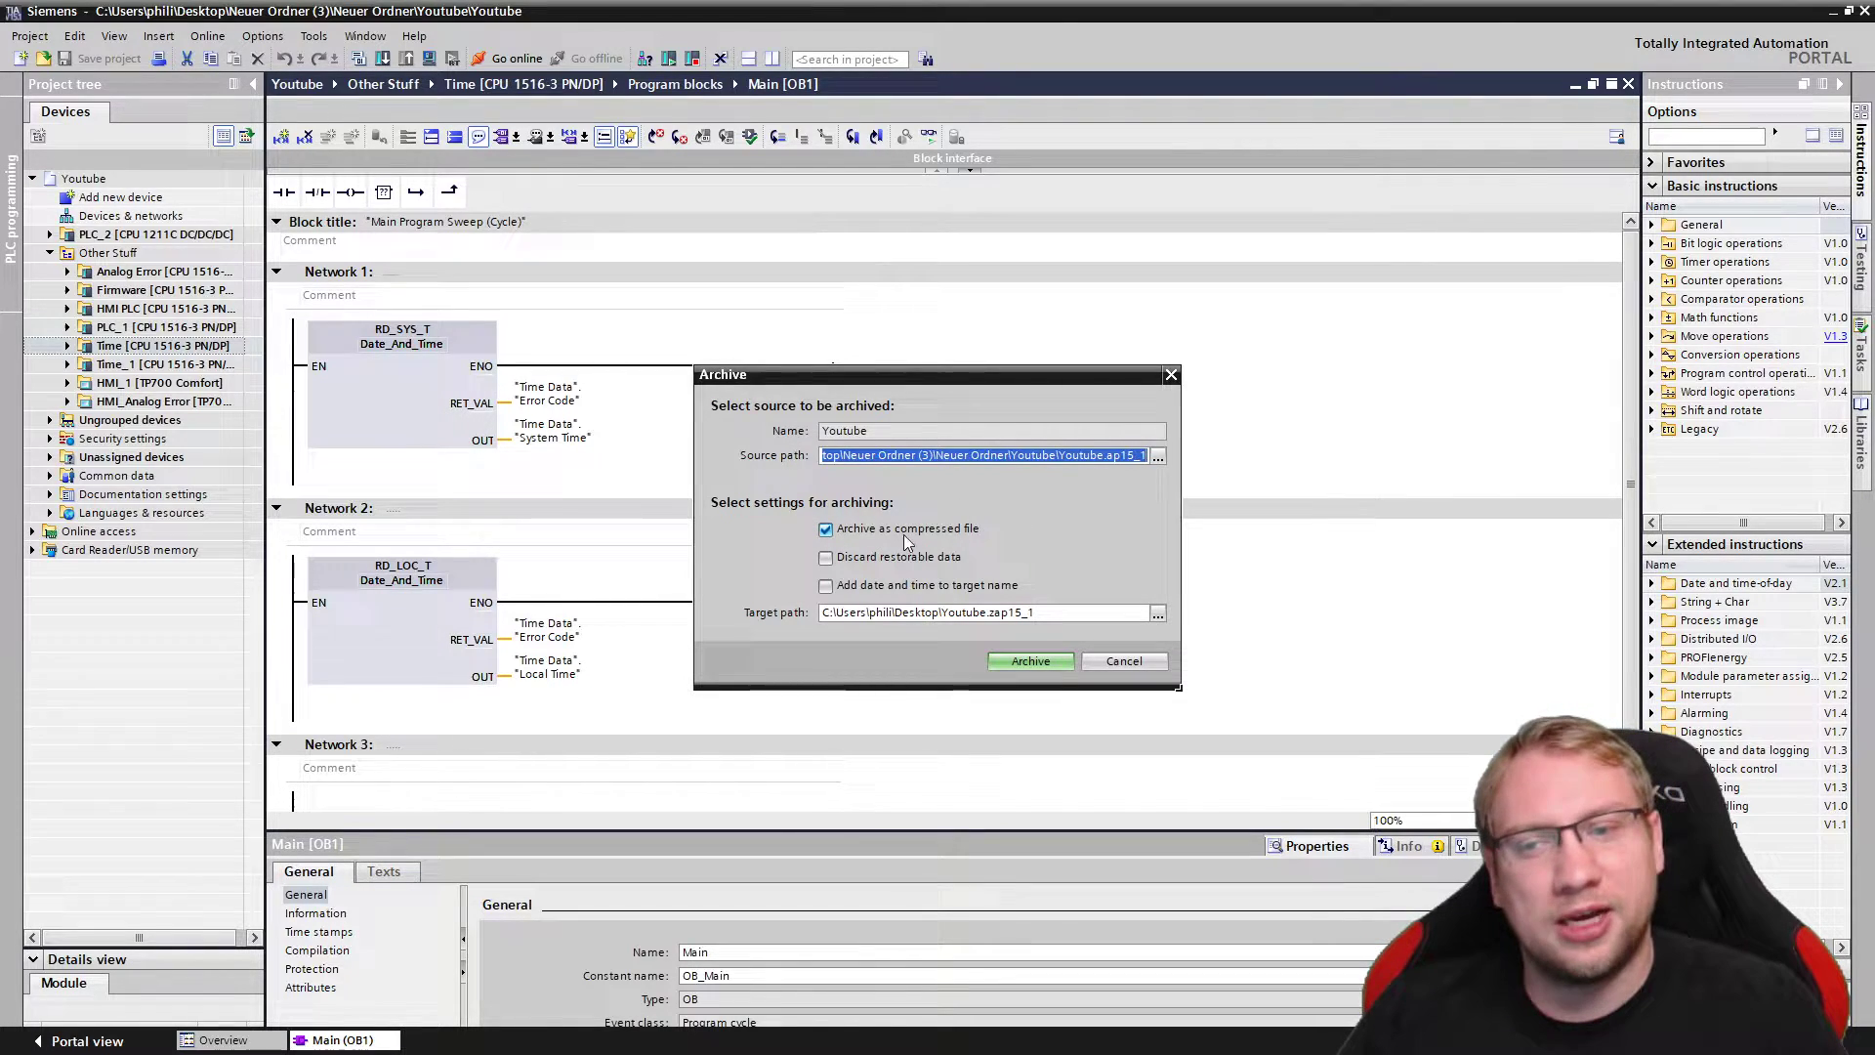
{"action": "left_click", "coordinate": [825, 530]}
{"action": "left_click", "coordinate": [825, 530]}
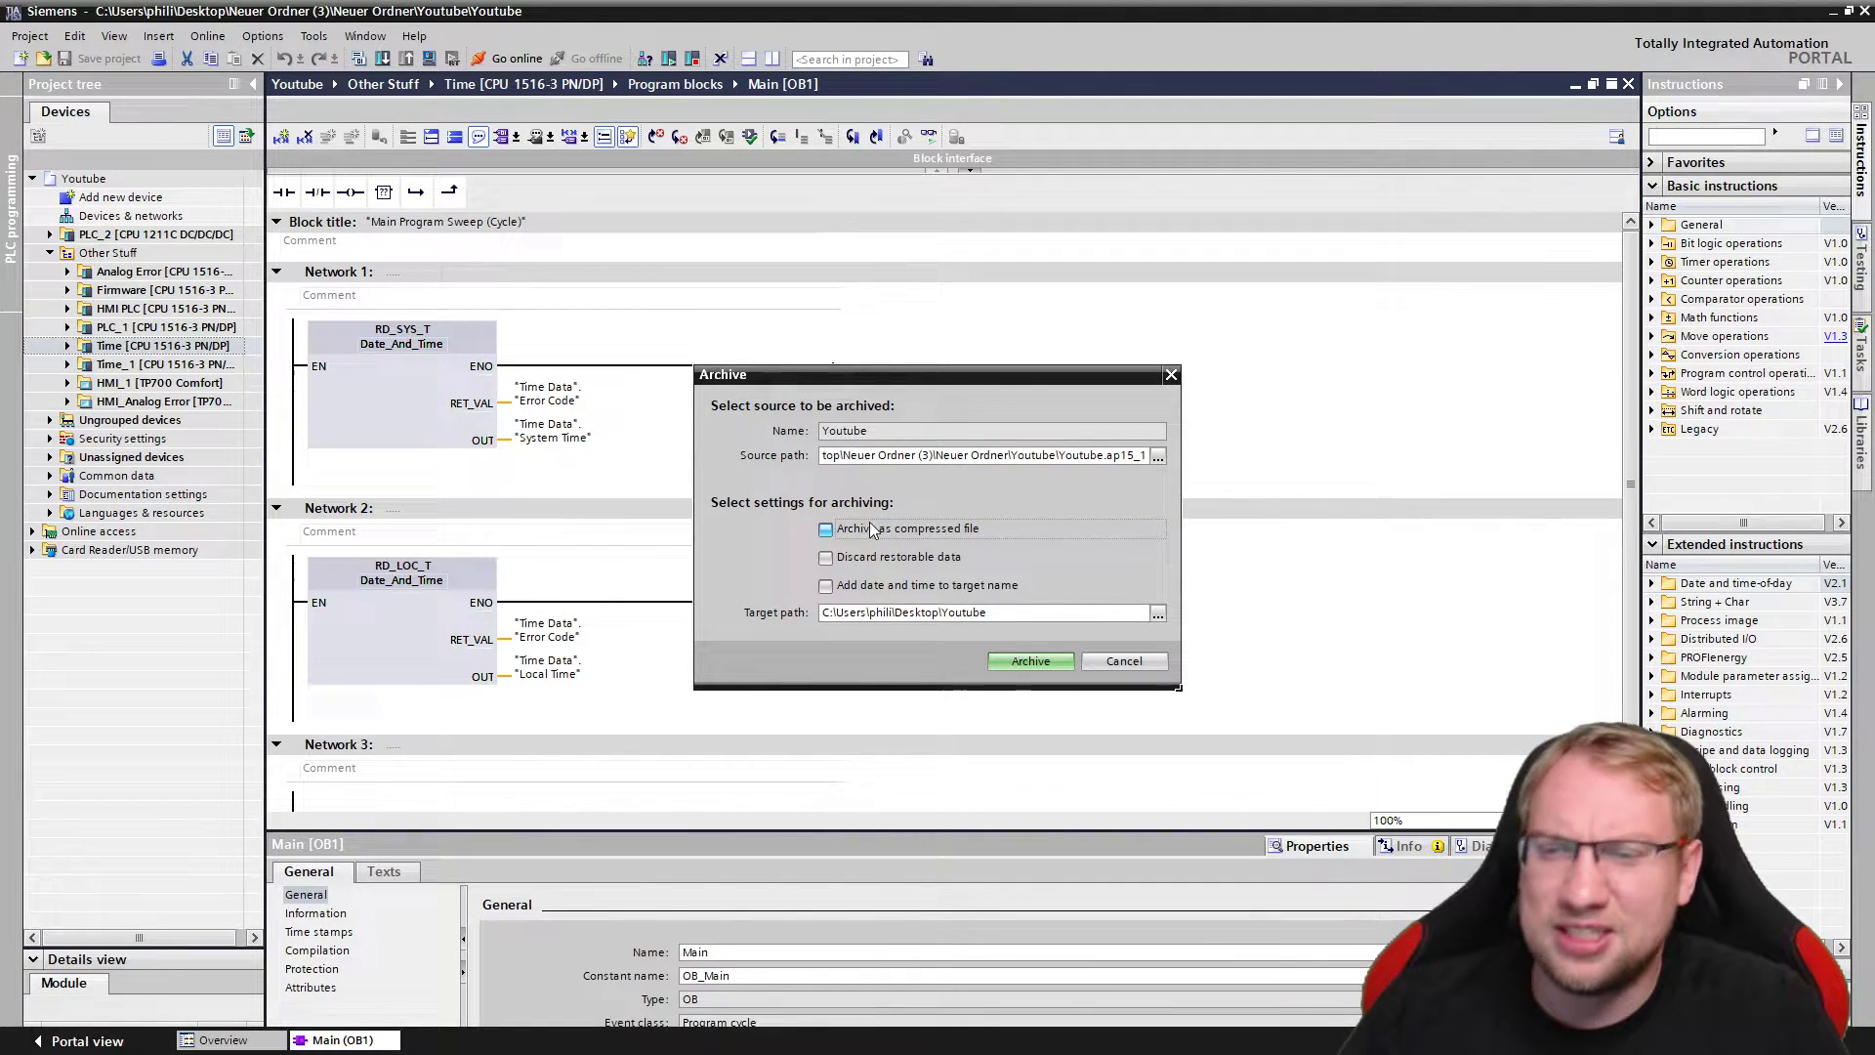
{"action": "left_click", "coordinate": [830, 533]}
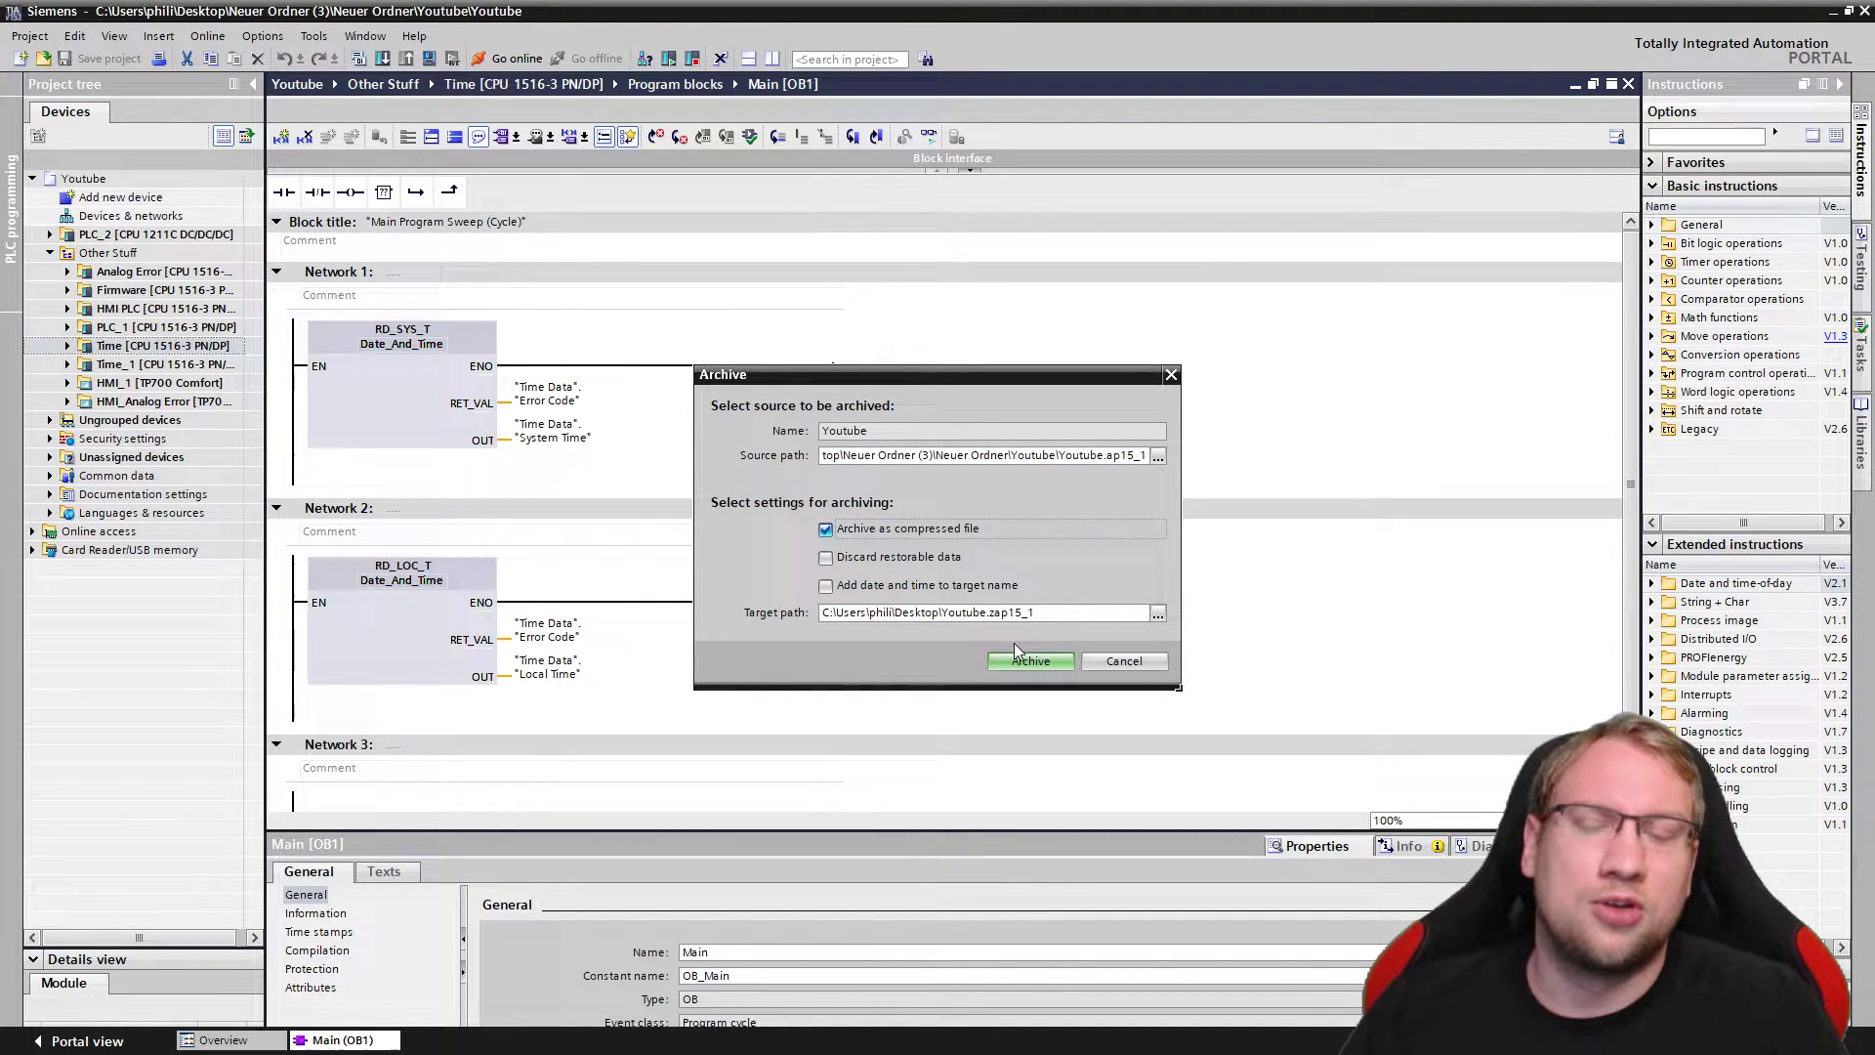
{"action": "left_click_drag", "start_coordinate": [988, 612], "coordinate": [1033, 613]}
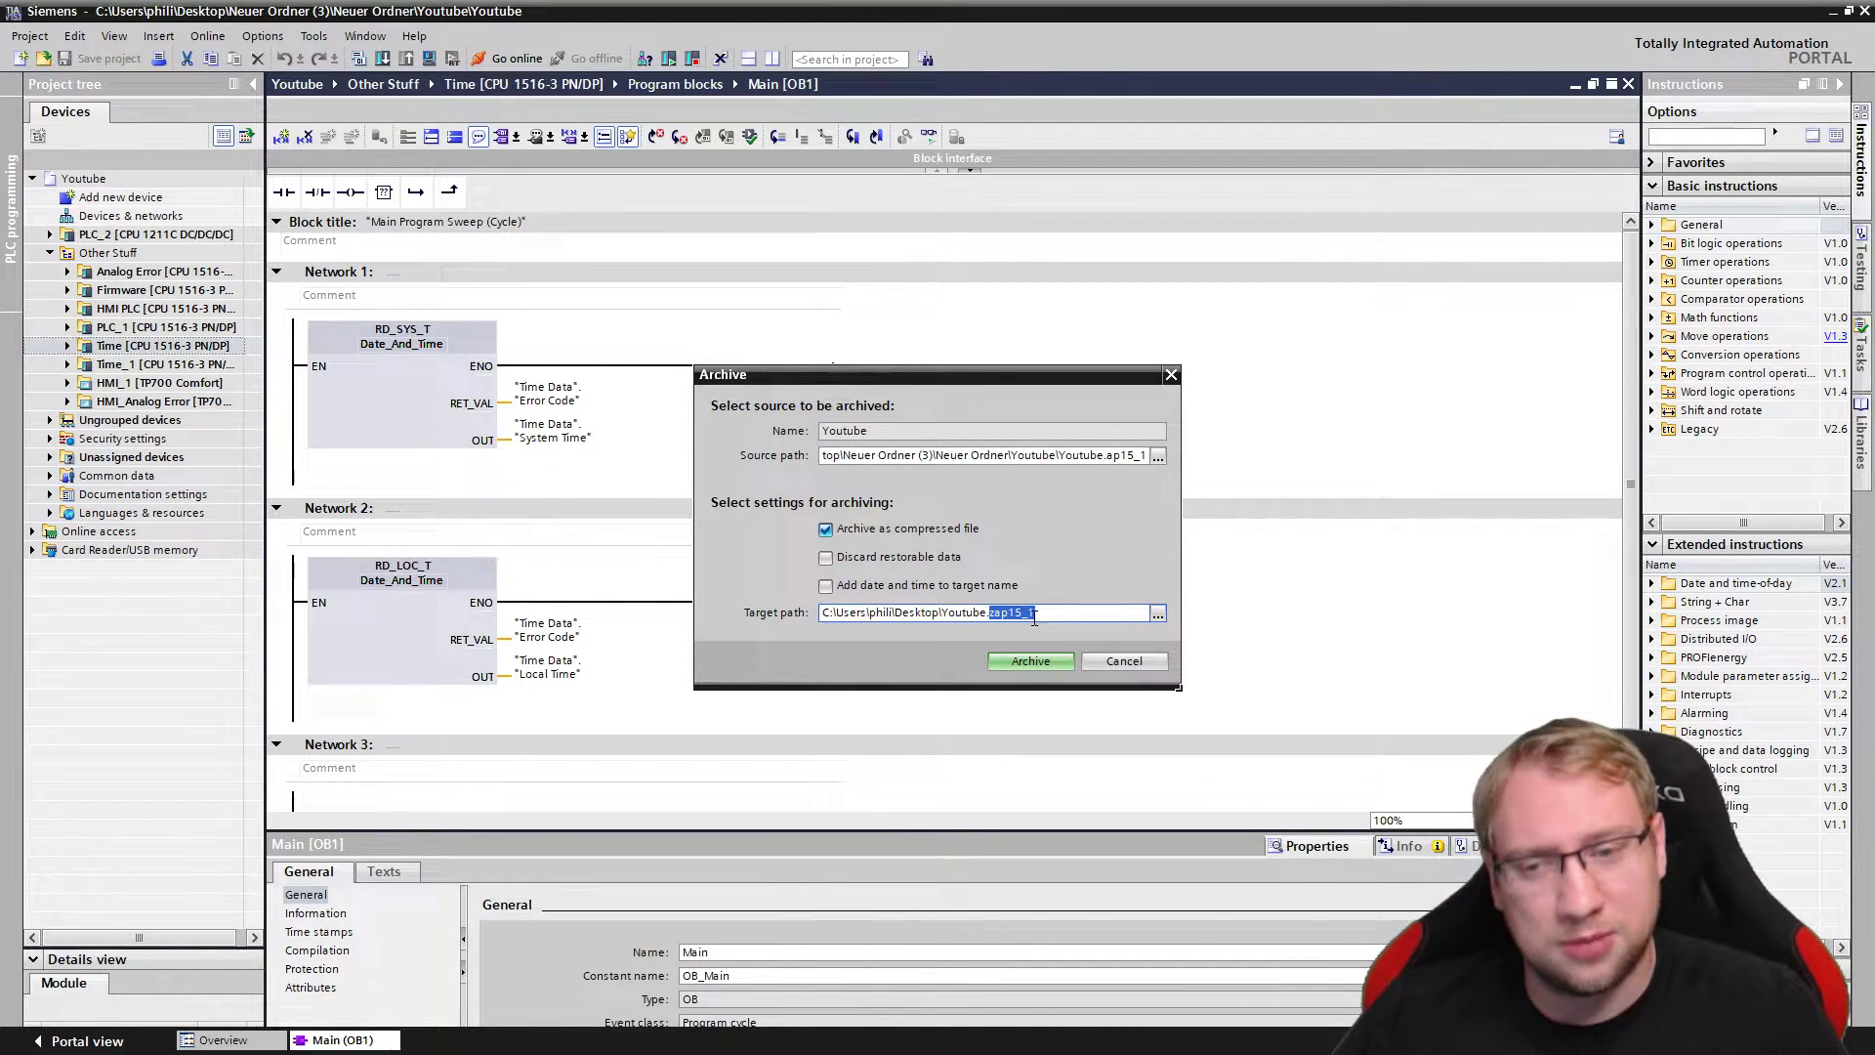
{"action": "left_click", "coordinate": [1033, 613]}
{"action": "left_click_drag", "start_coordinate": [1008, 612], "coordinate": [1051, 615]}
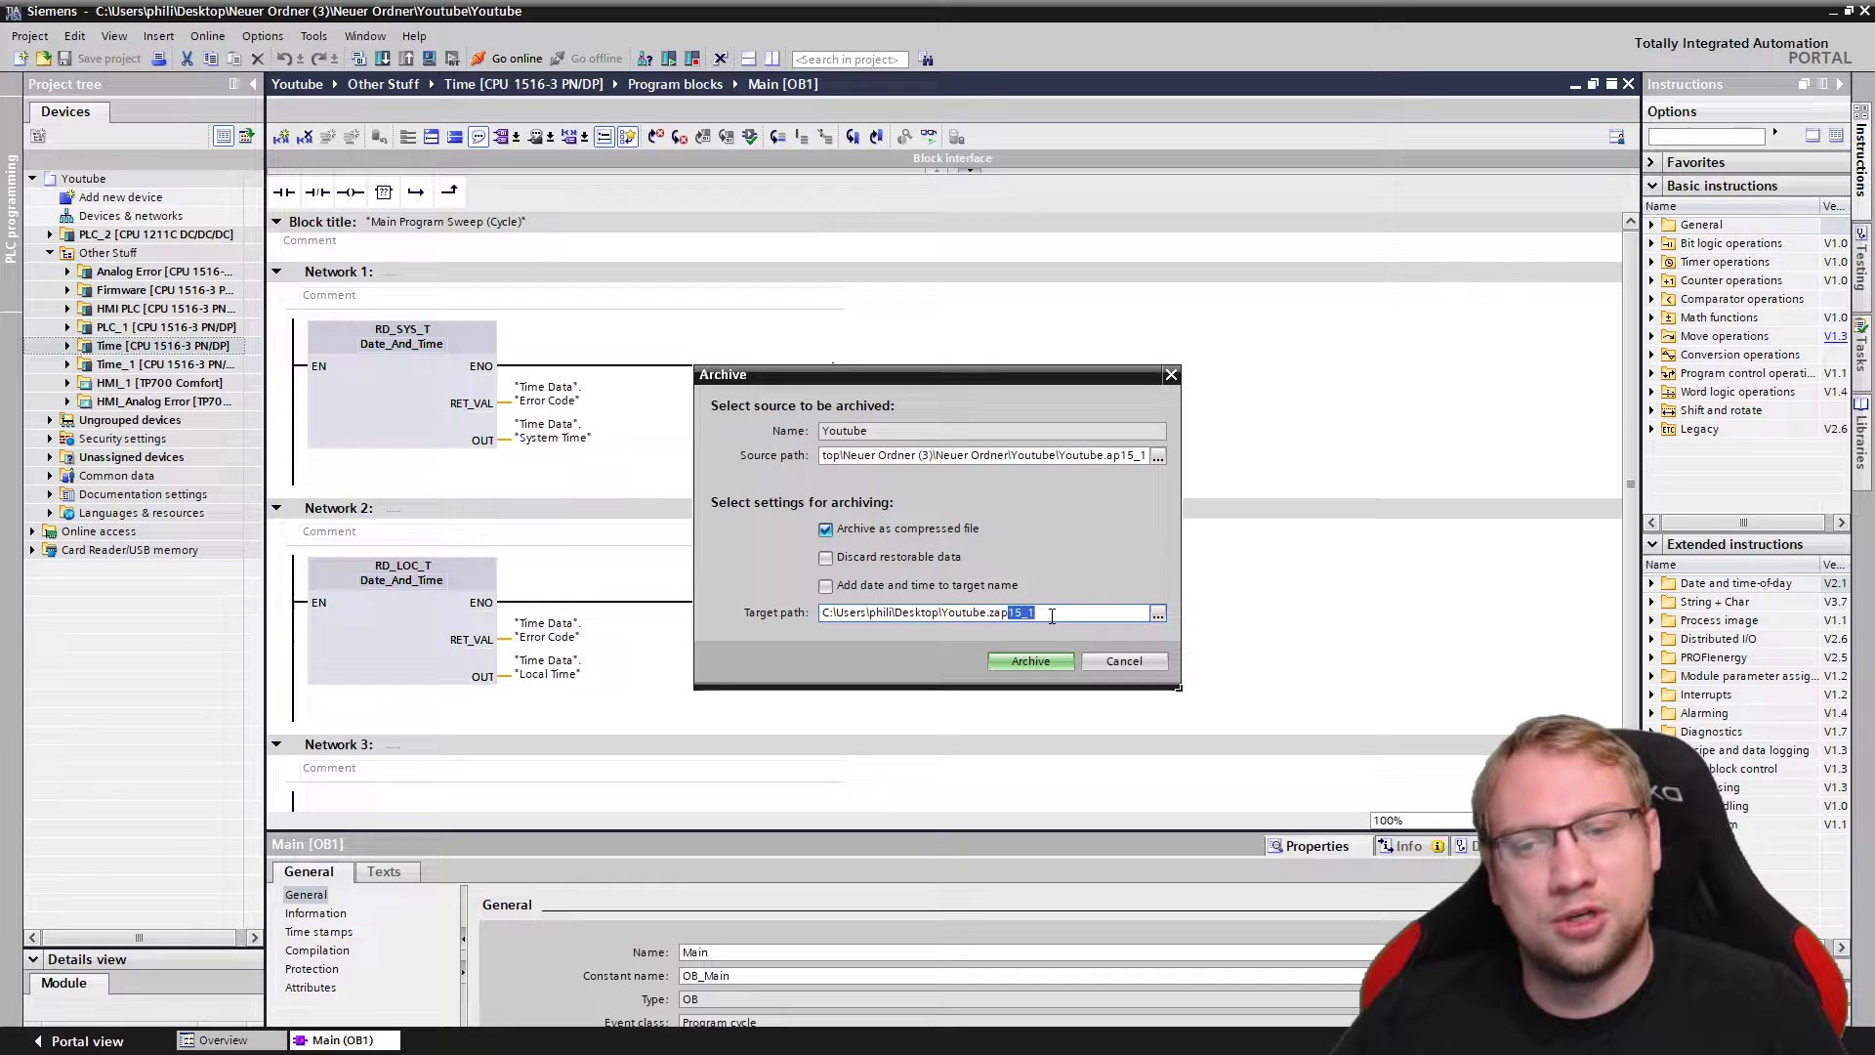
{"action": "left_click", "coordinate": [1051, 614]}
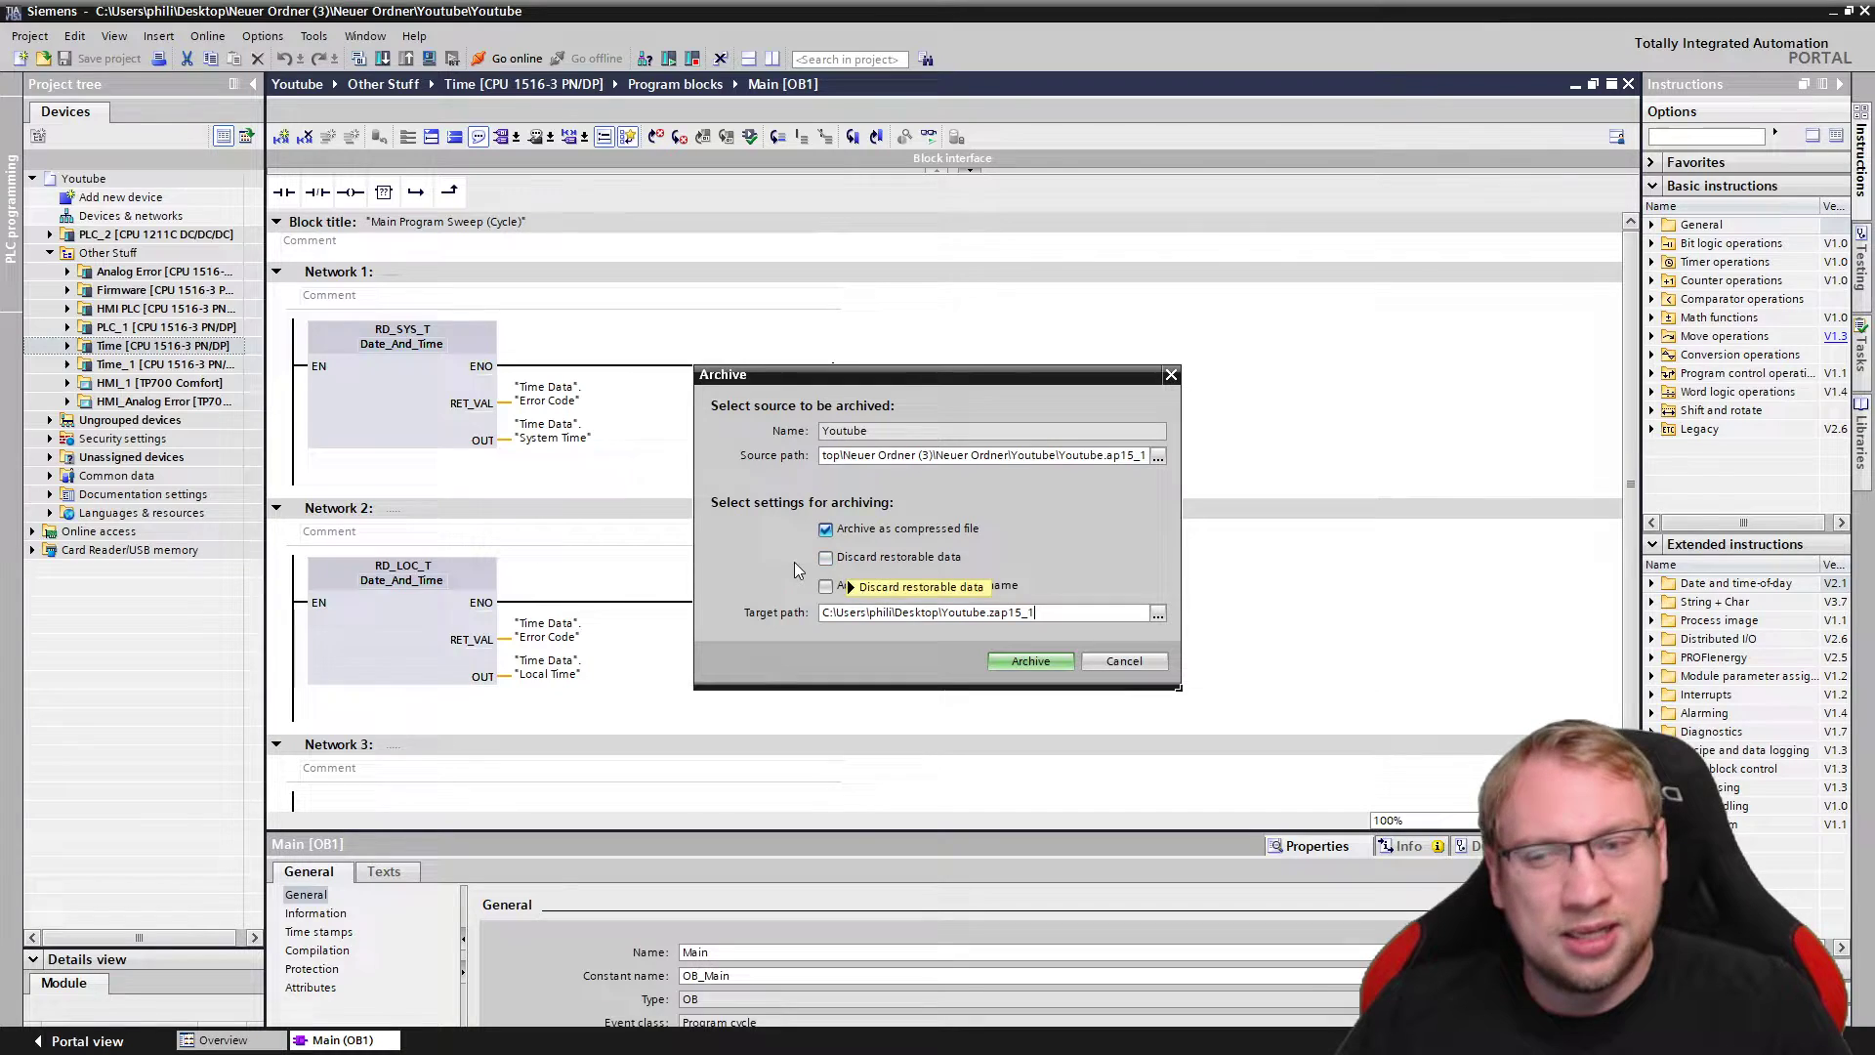
{"action": "left_click", "coordinate": [826, 559]}
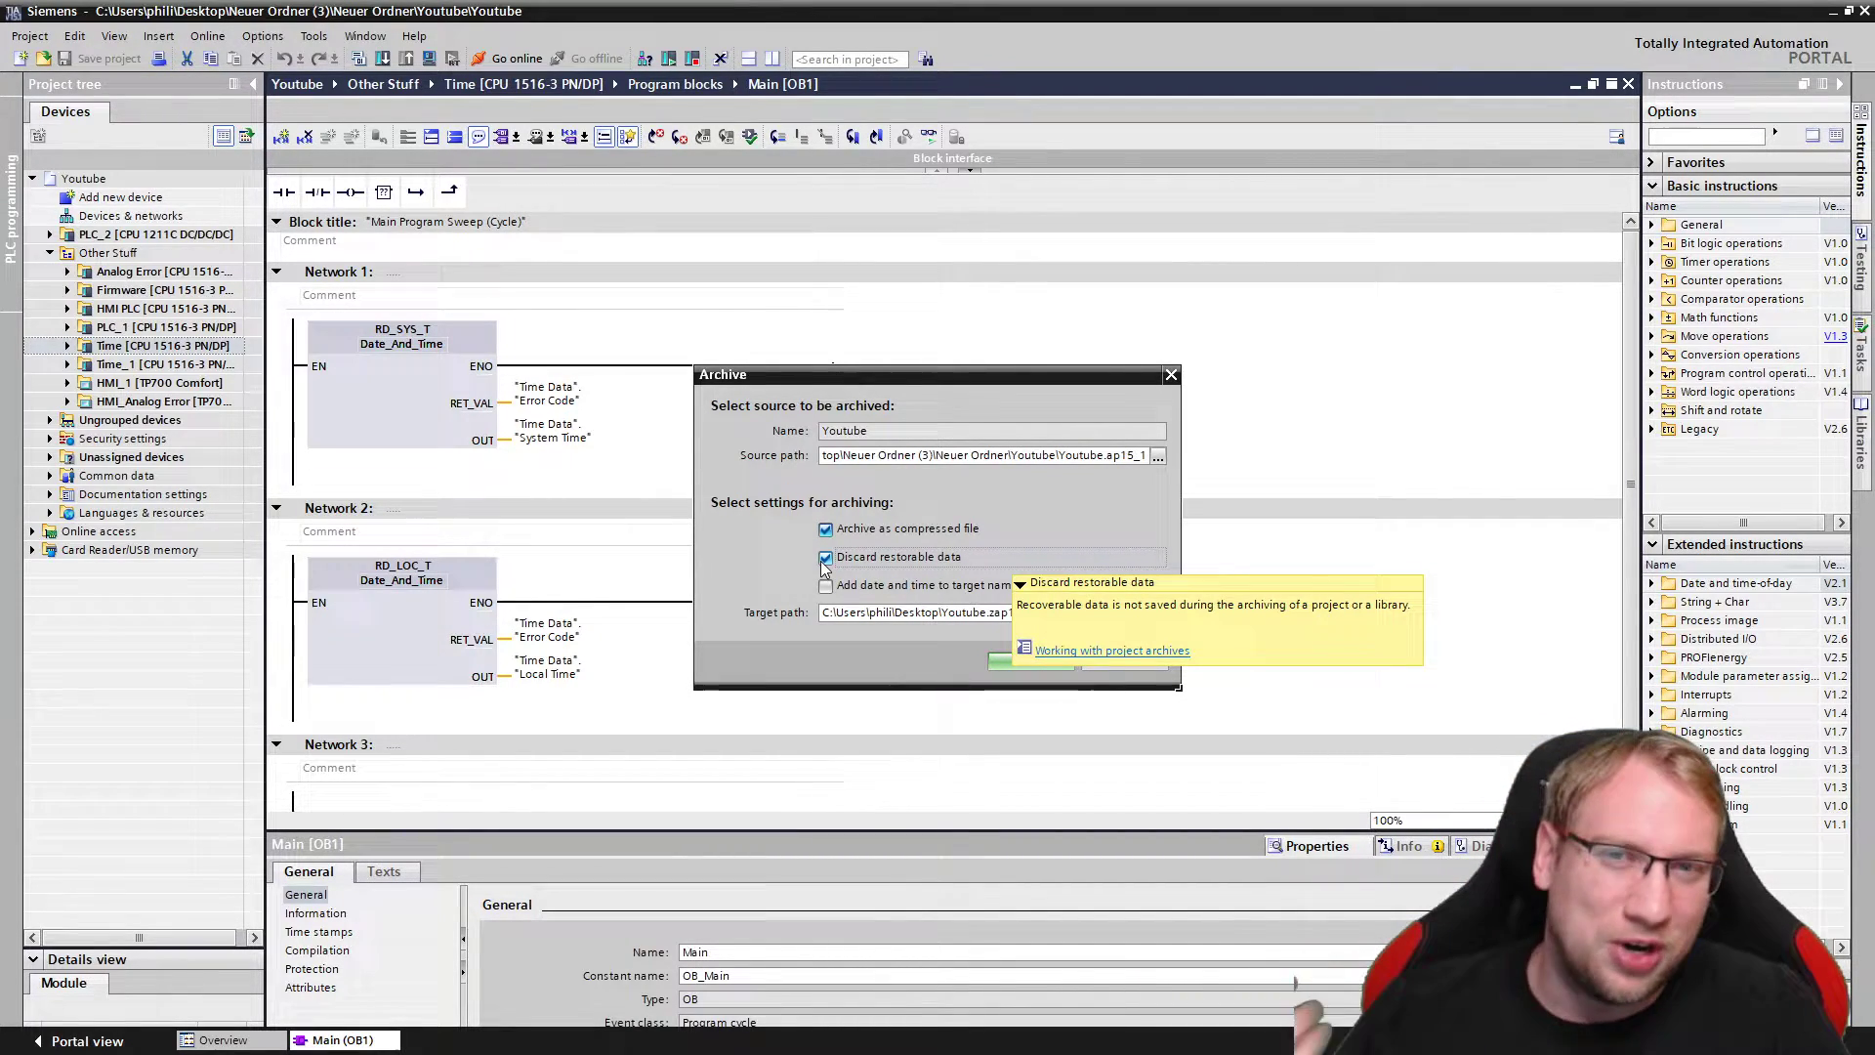
{"action": "left_click", "coordinate": [825, 559]}
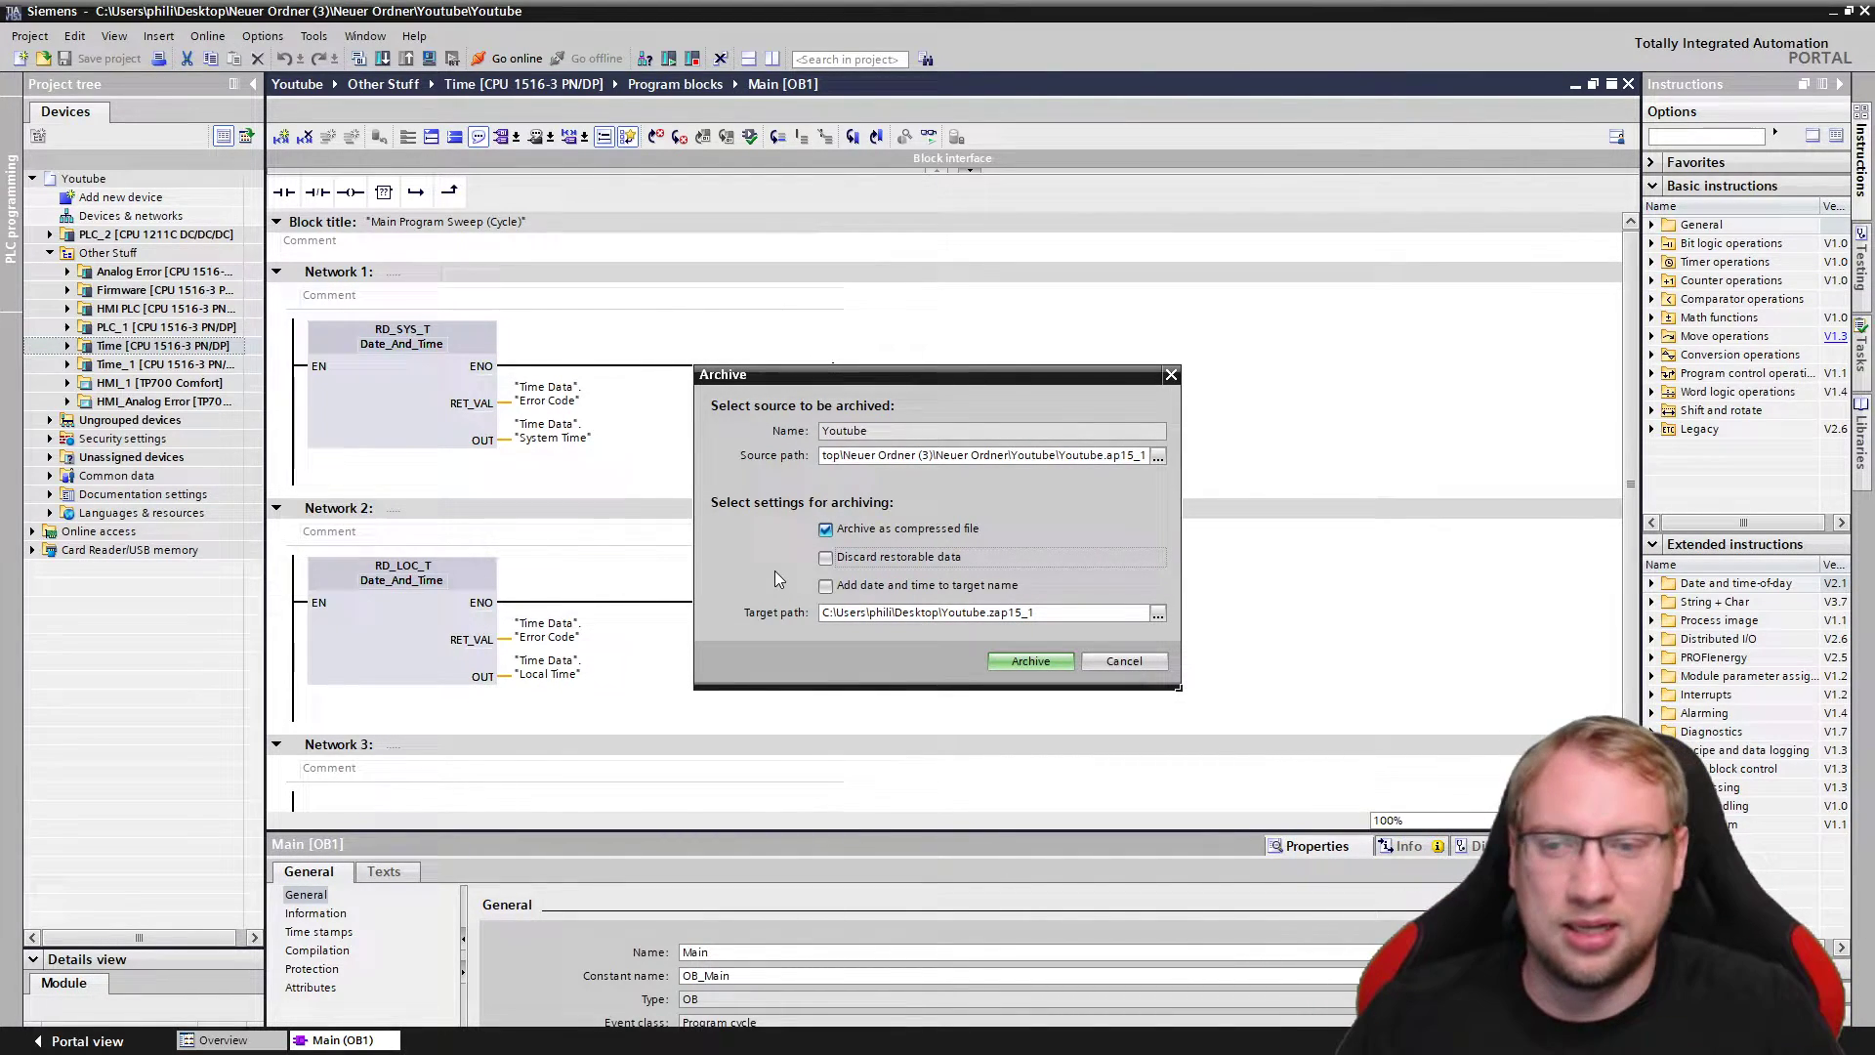
{"action": "left_click", "coordinate": [838, 586]}
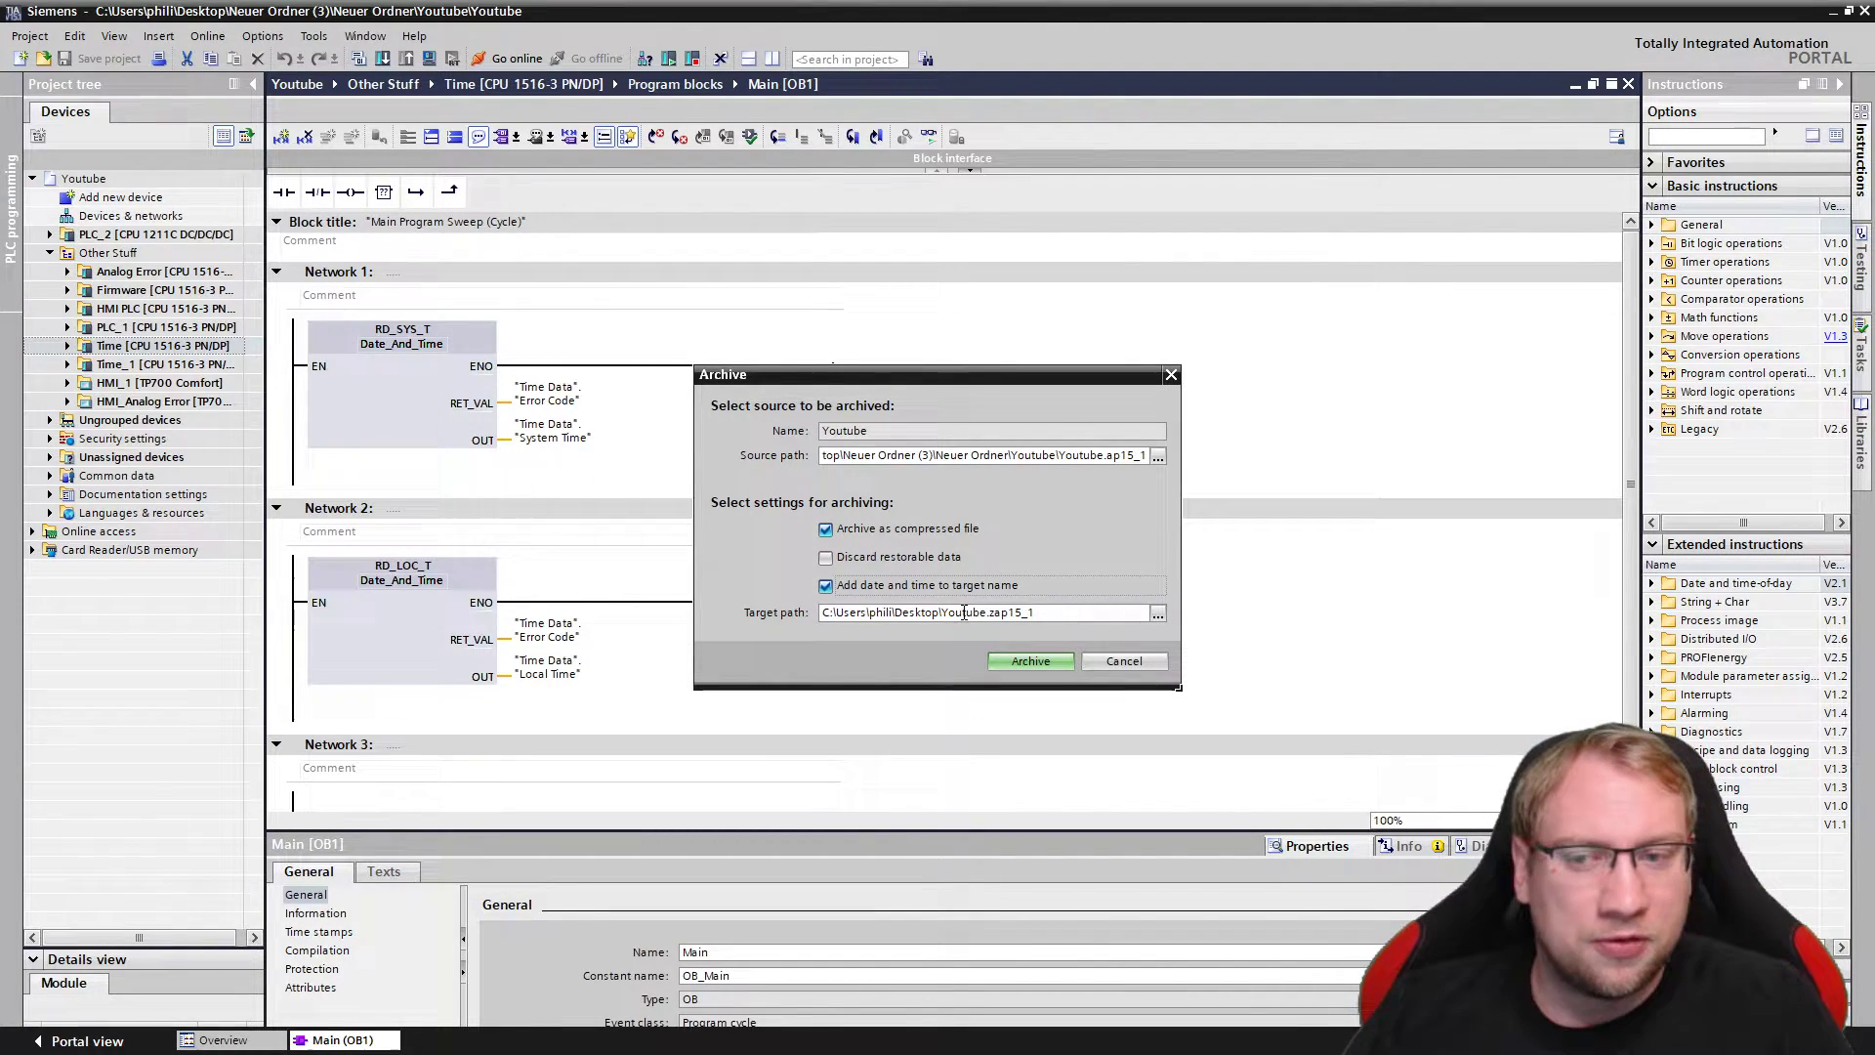
Step: Archive the project as a compressed file with date and time added to its name
{"action": "left_click", "coordinate": [1109, 584]}
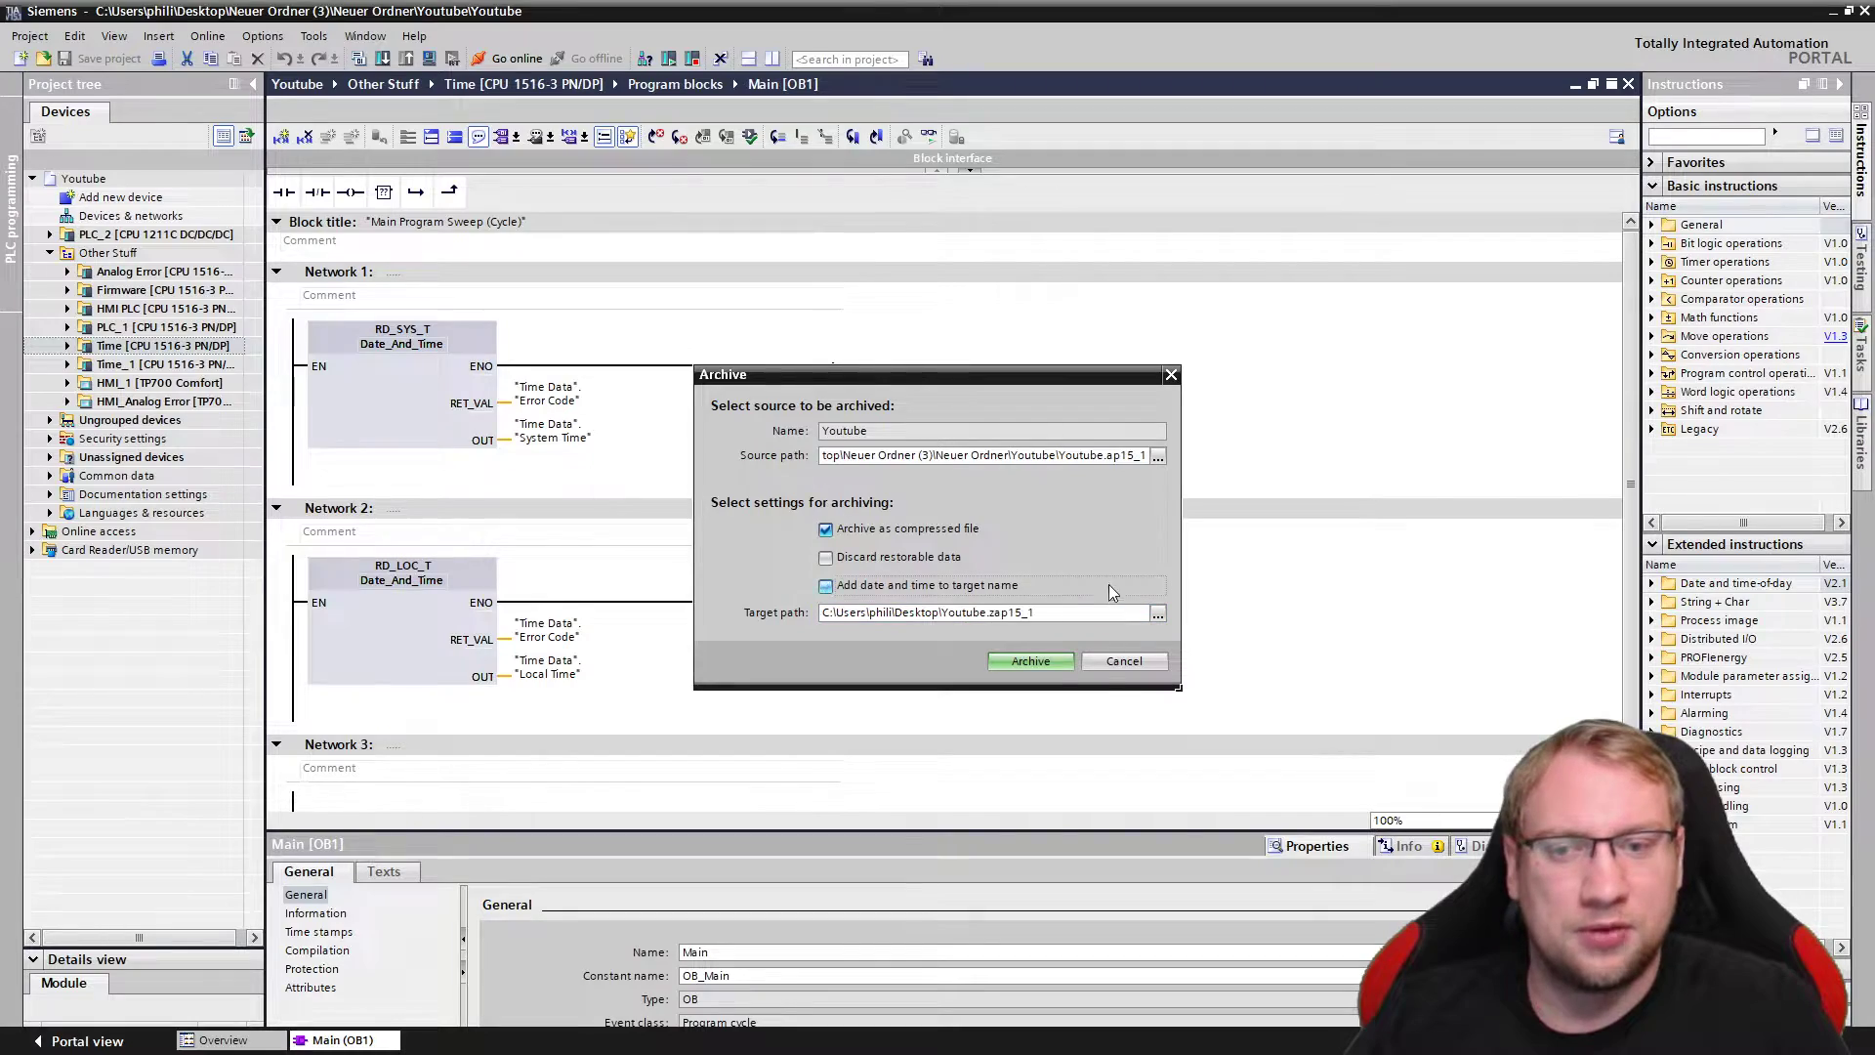
{"action": "left_click", "coordinate": [1124, 661]}
{"action": "left_click_drag", "start_coordinate": [913, 9], "coordinate": [1100, 4]}
{"action": "left_click", "coordinate": [30, 36]}
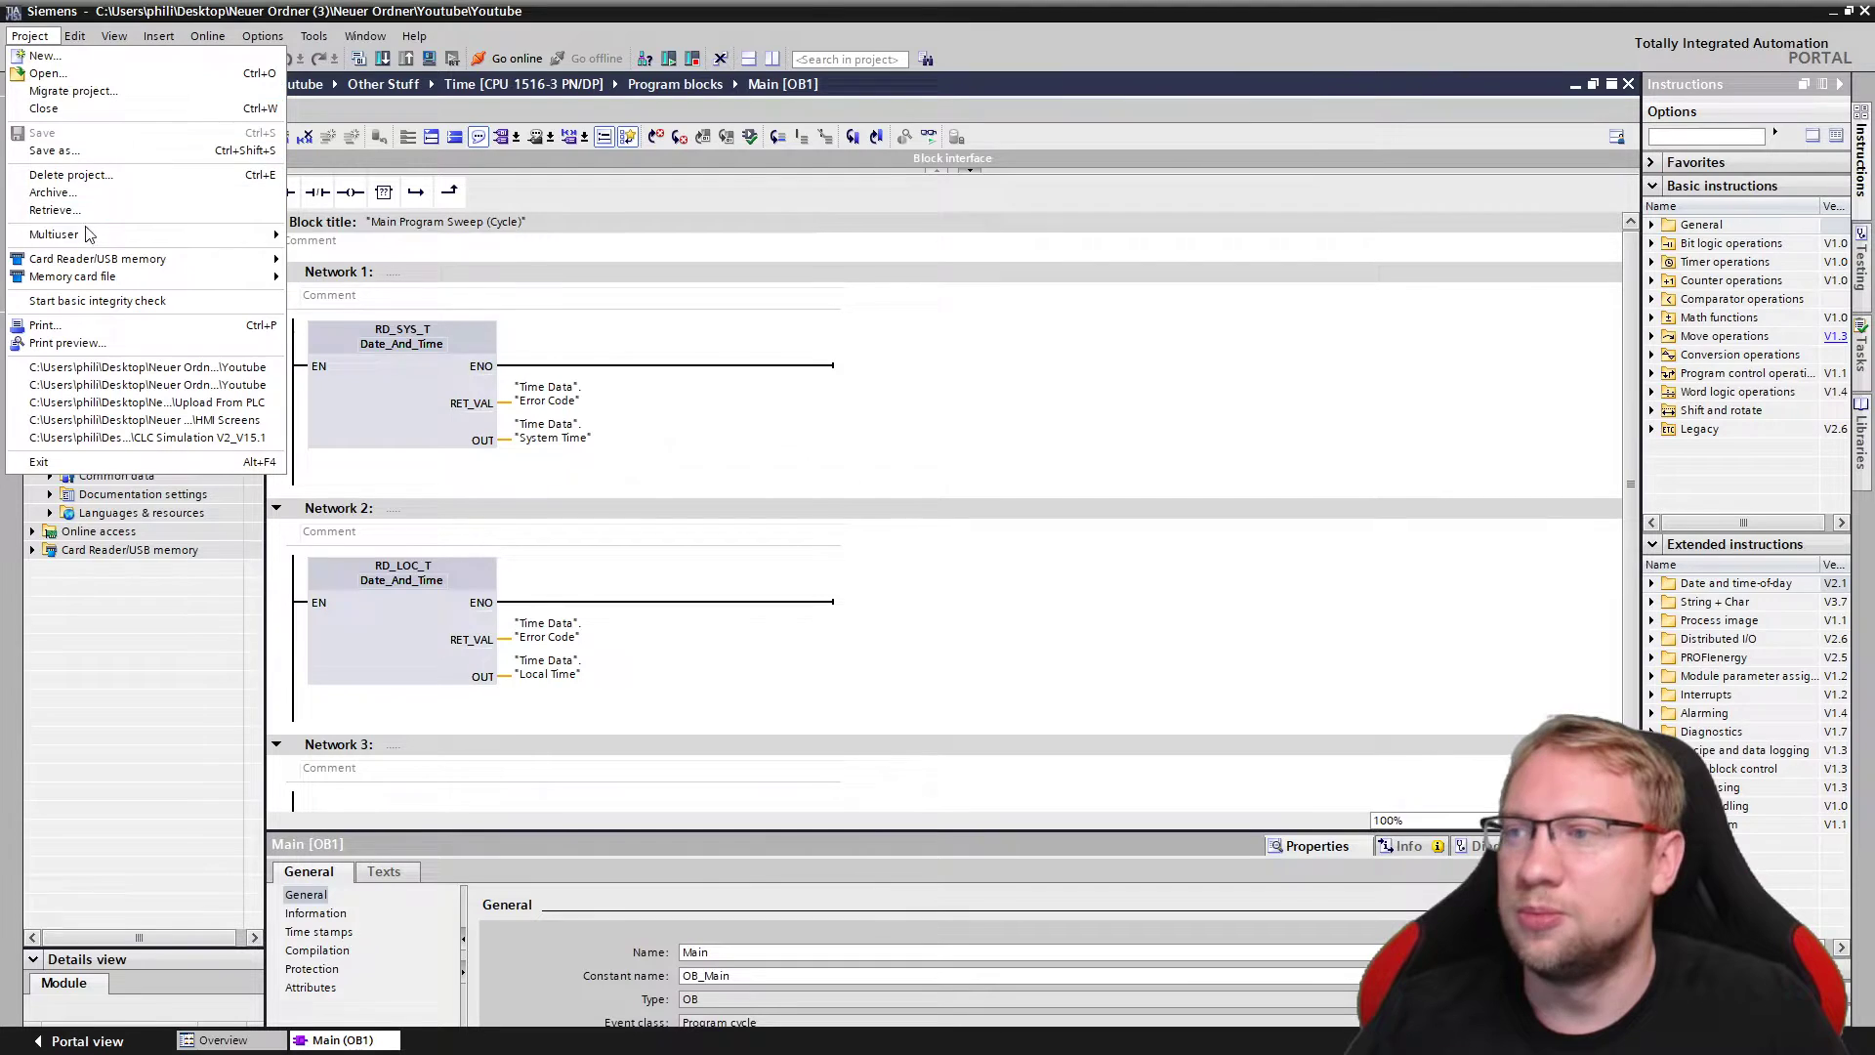
{"action": "left_click", "coordinate": [83, 199]}
{"action": "left_click", "coordinate": [826, 586]}
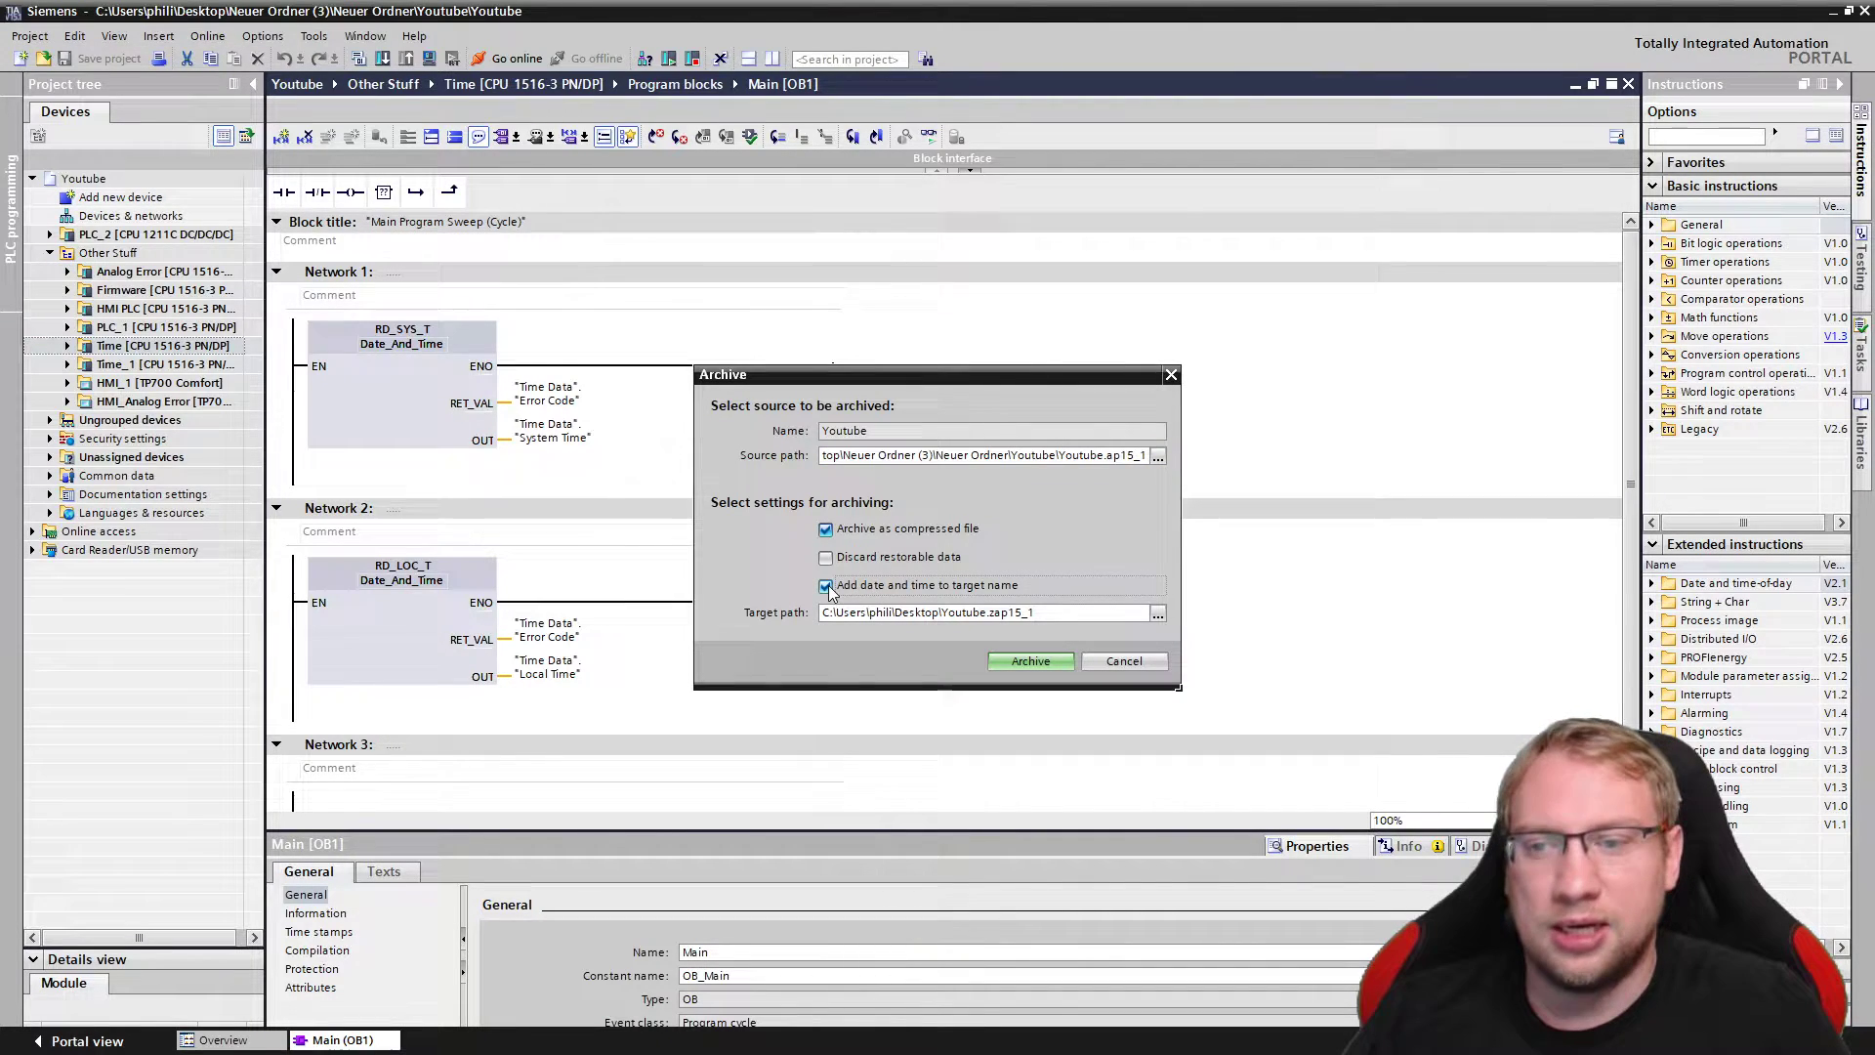
{"action": "left_click", "coordinate": [1015, 663]}
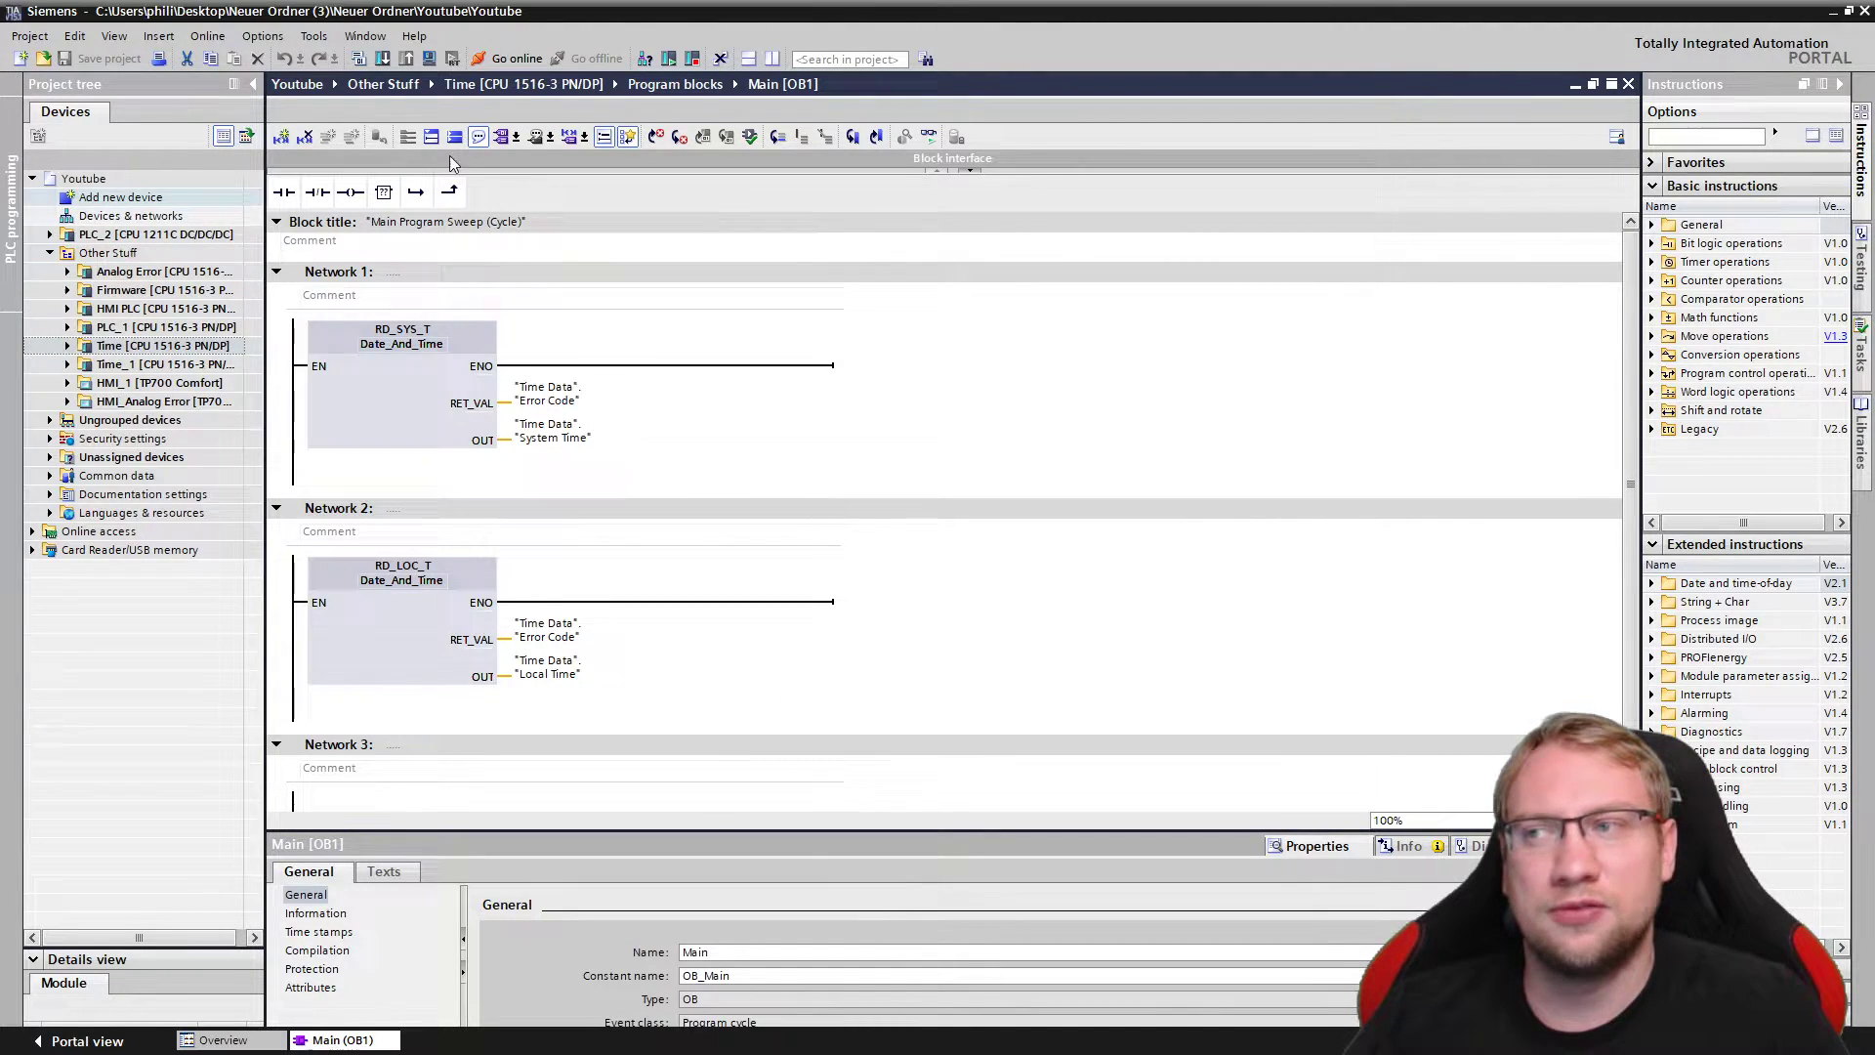
Step: Minimize TIA Portal and move the new archive icon to the desktop centre
{"action": "left_click", "coordinate": [586, 438]}
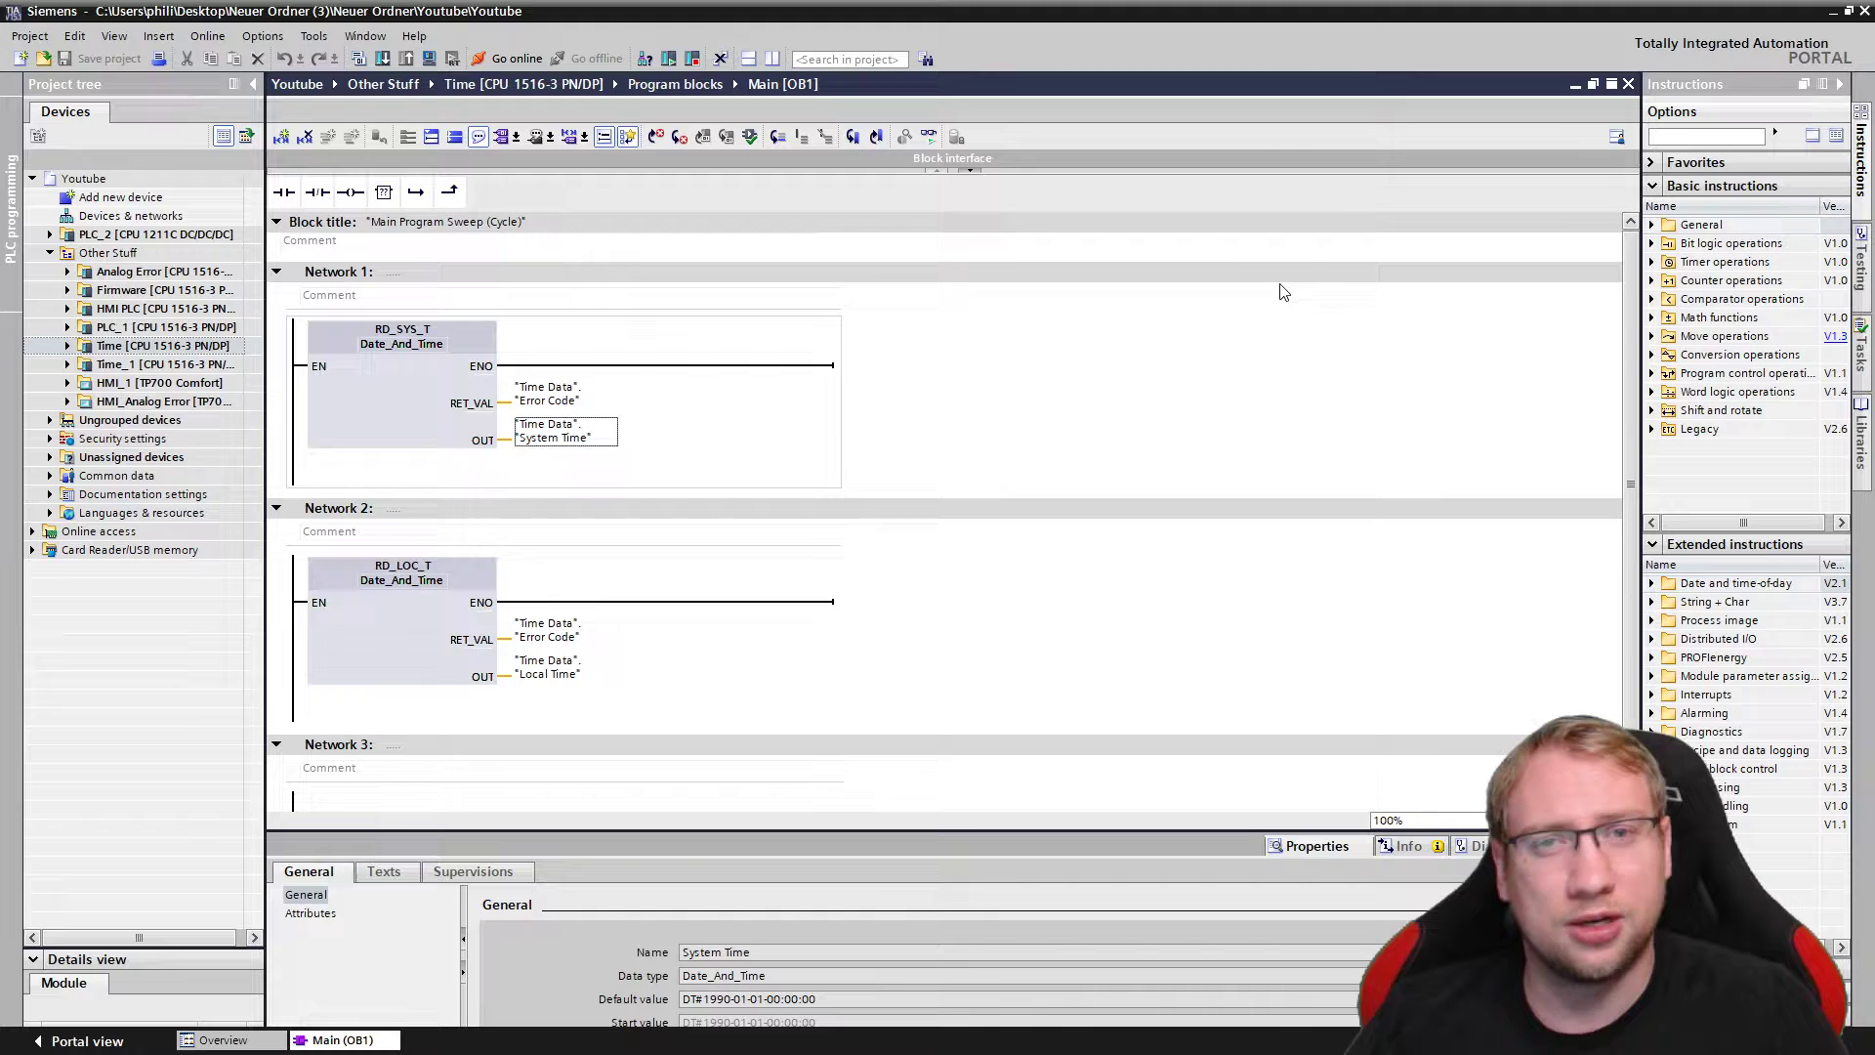
{"action": "left_click", "coordinate": [1832, 14]}
{"action": "left_click_drag", "start_coordinate": [113, 70], "coordinate": [910, 340]}
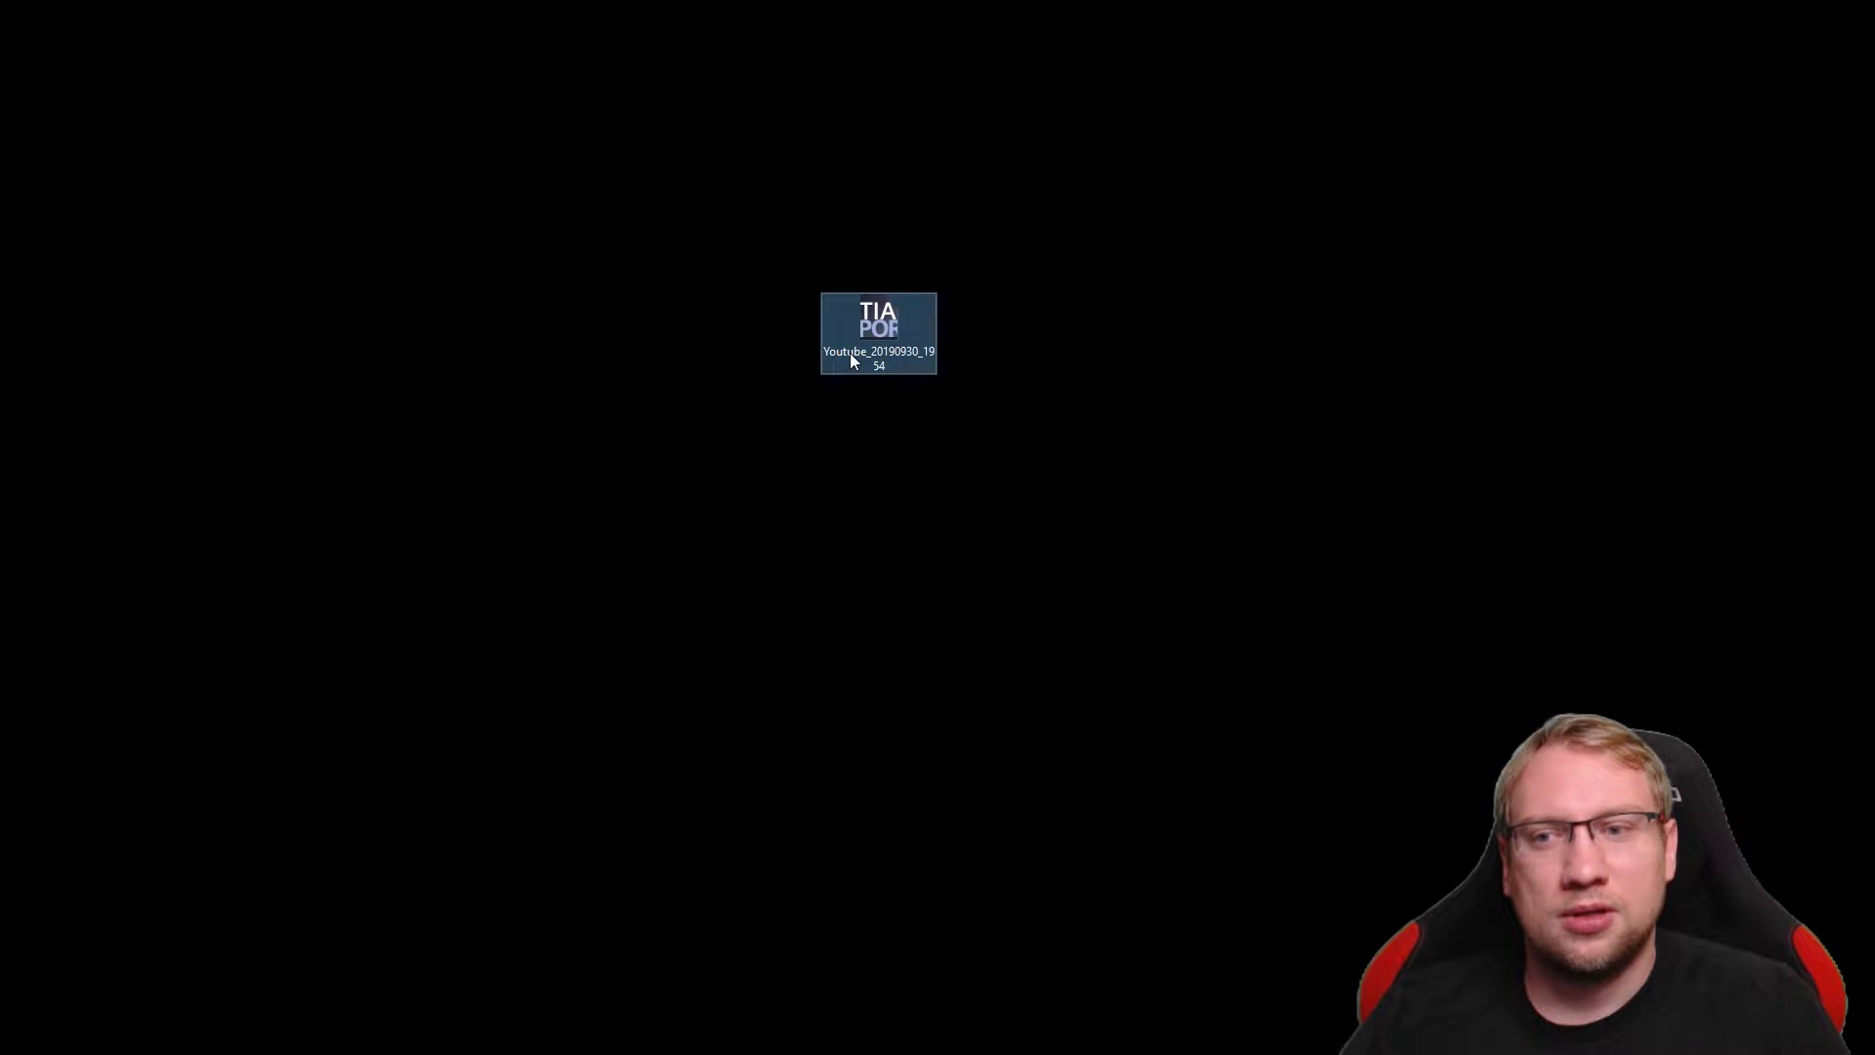
Step: Inspect the archive name Youtube_20190930_1954 in rename mode and keep it unchanged
{"action": "key", "text": "F2"}
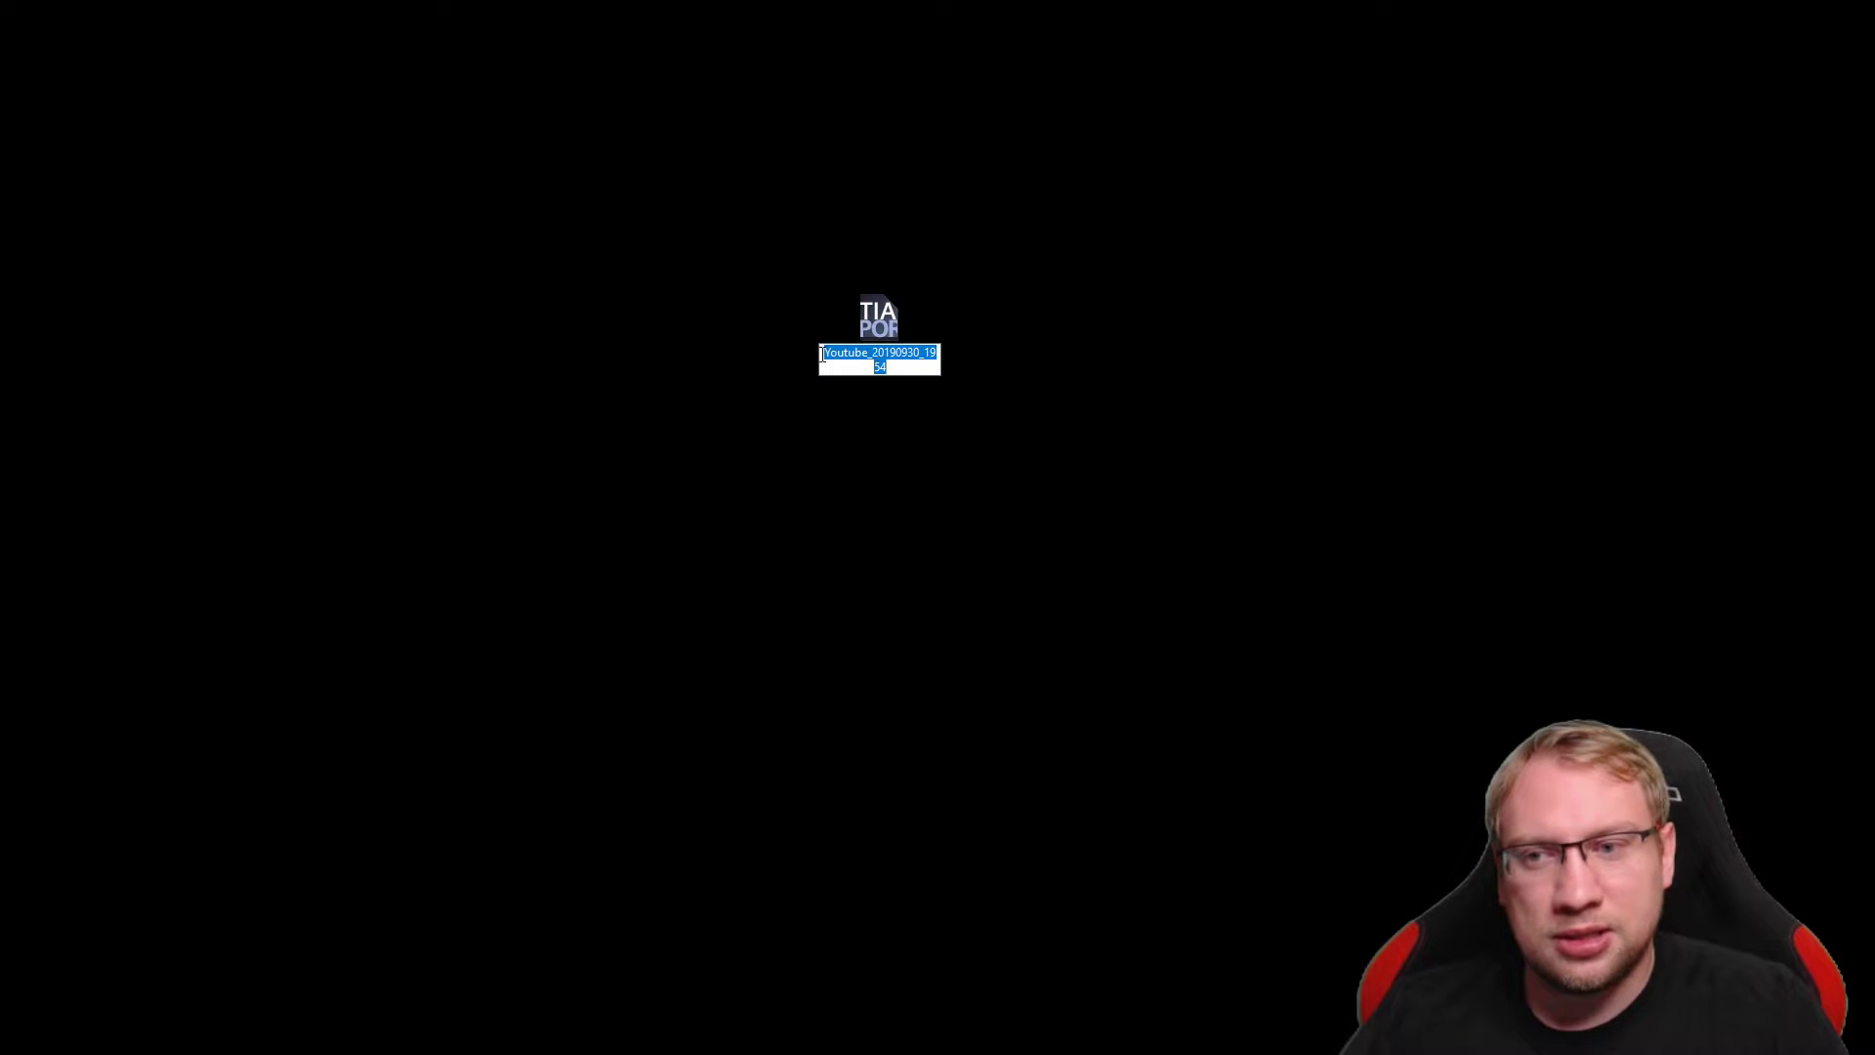
{"action": "left_click_drag", "start_coordinate": [821, 356], "coordinate": [909, 353]}
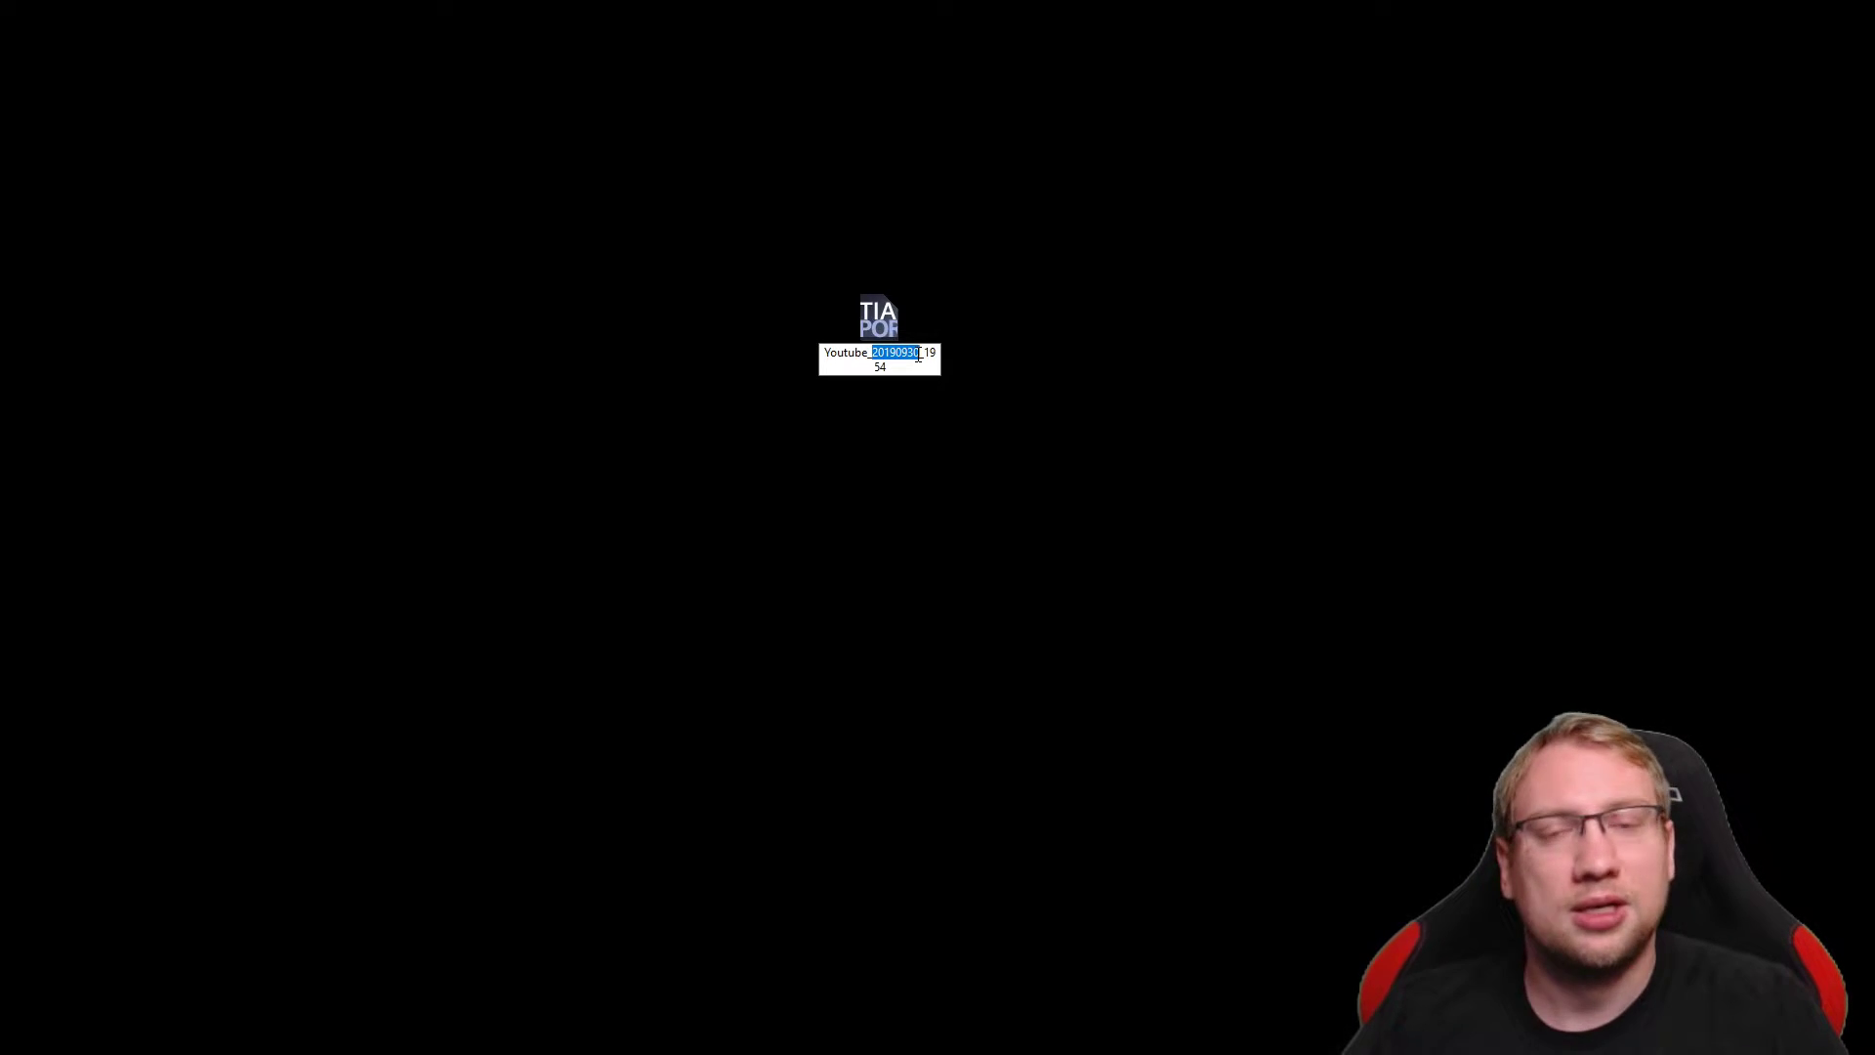
{"action": "left_click_drag", "start_coordinate": [922, 355], "coordinate": [936, 373]}
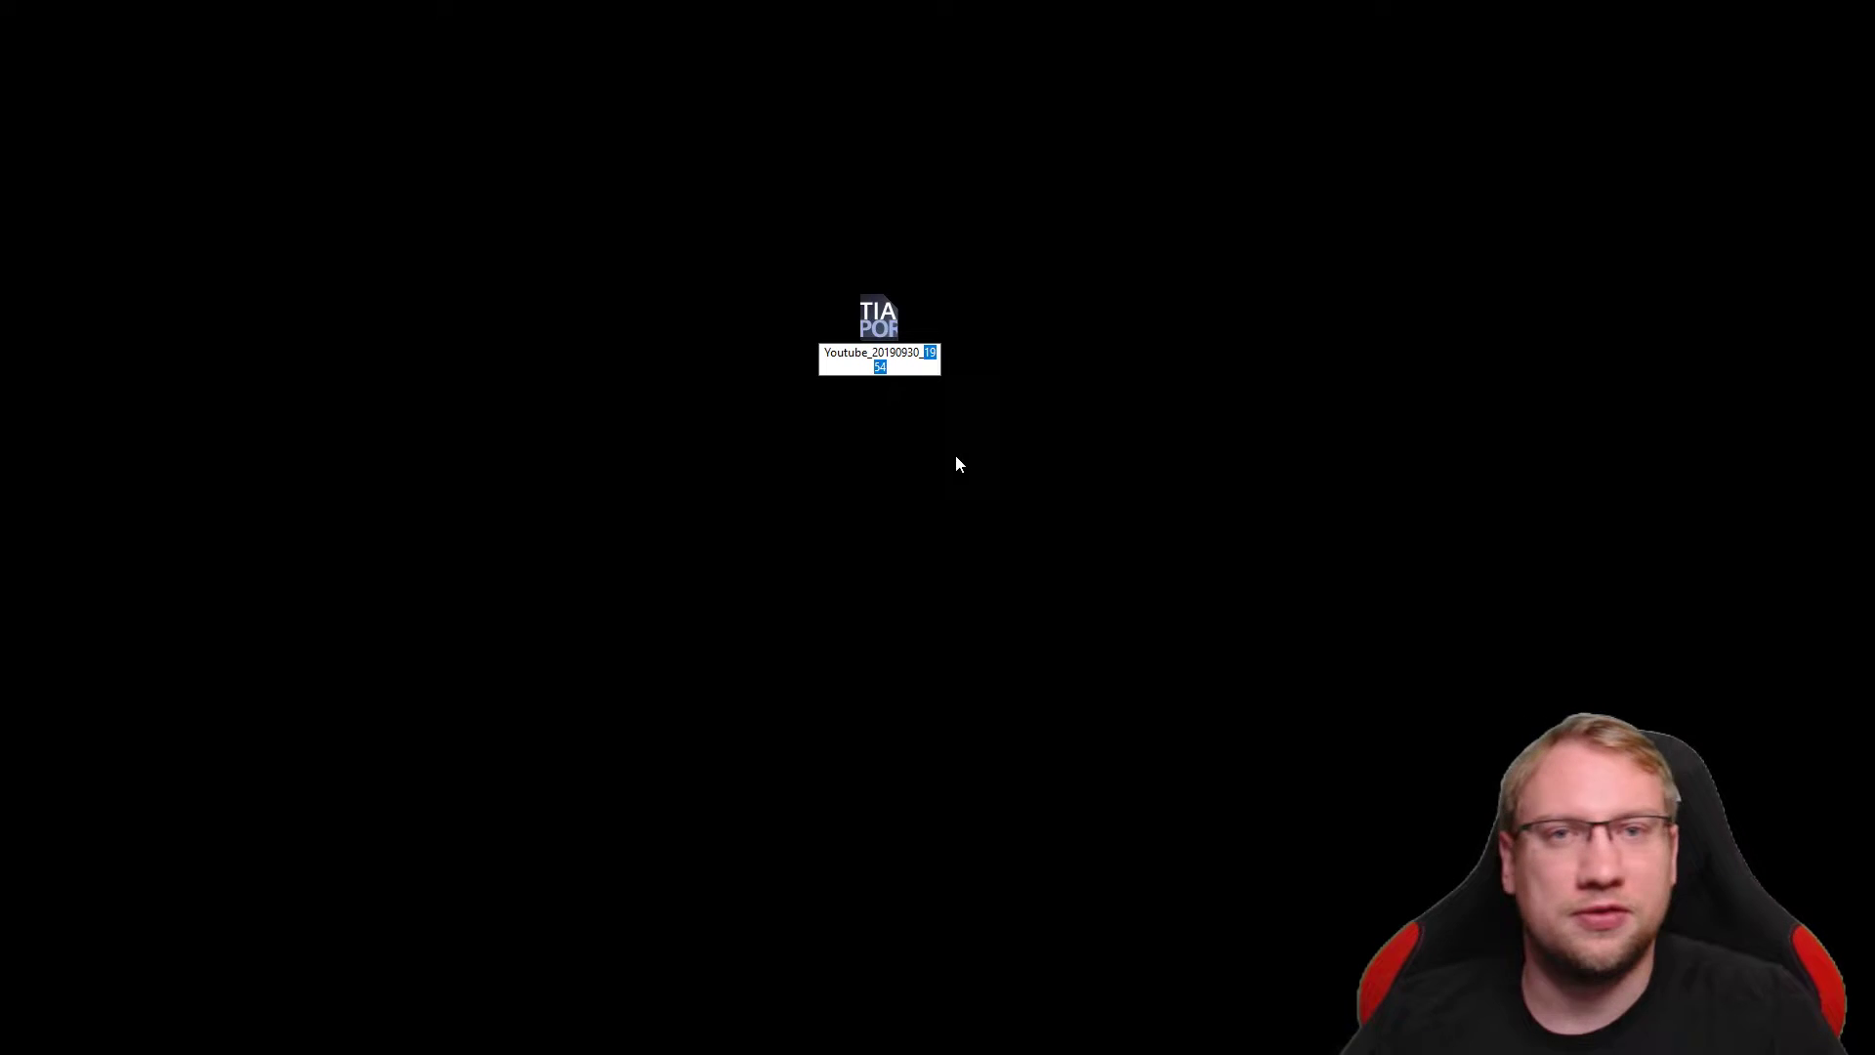
{"action": "key", "text": "Return"}
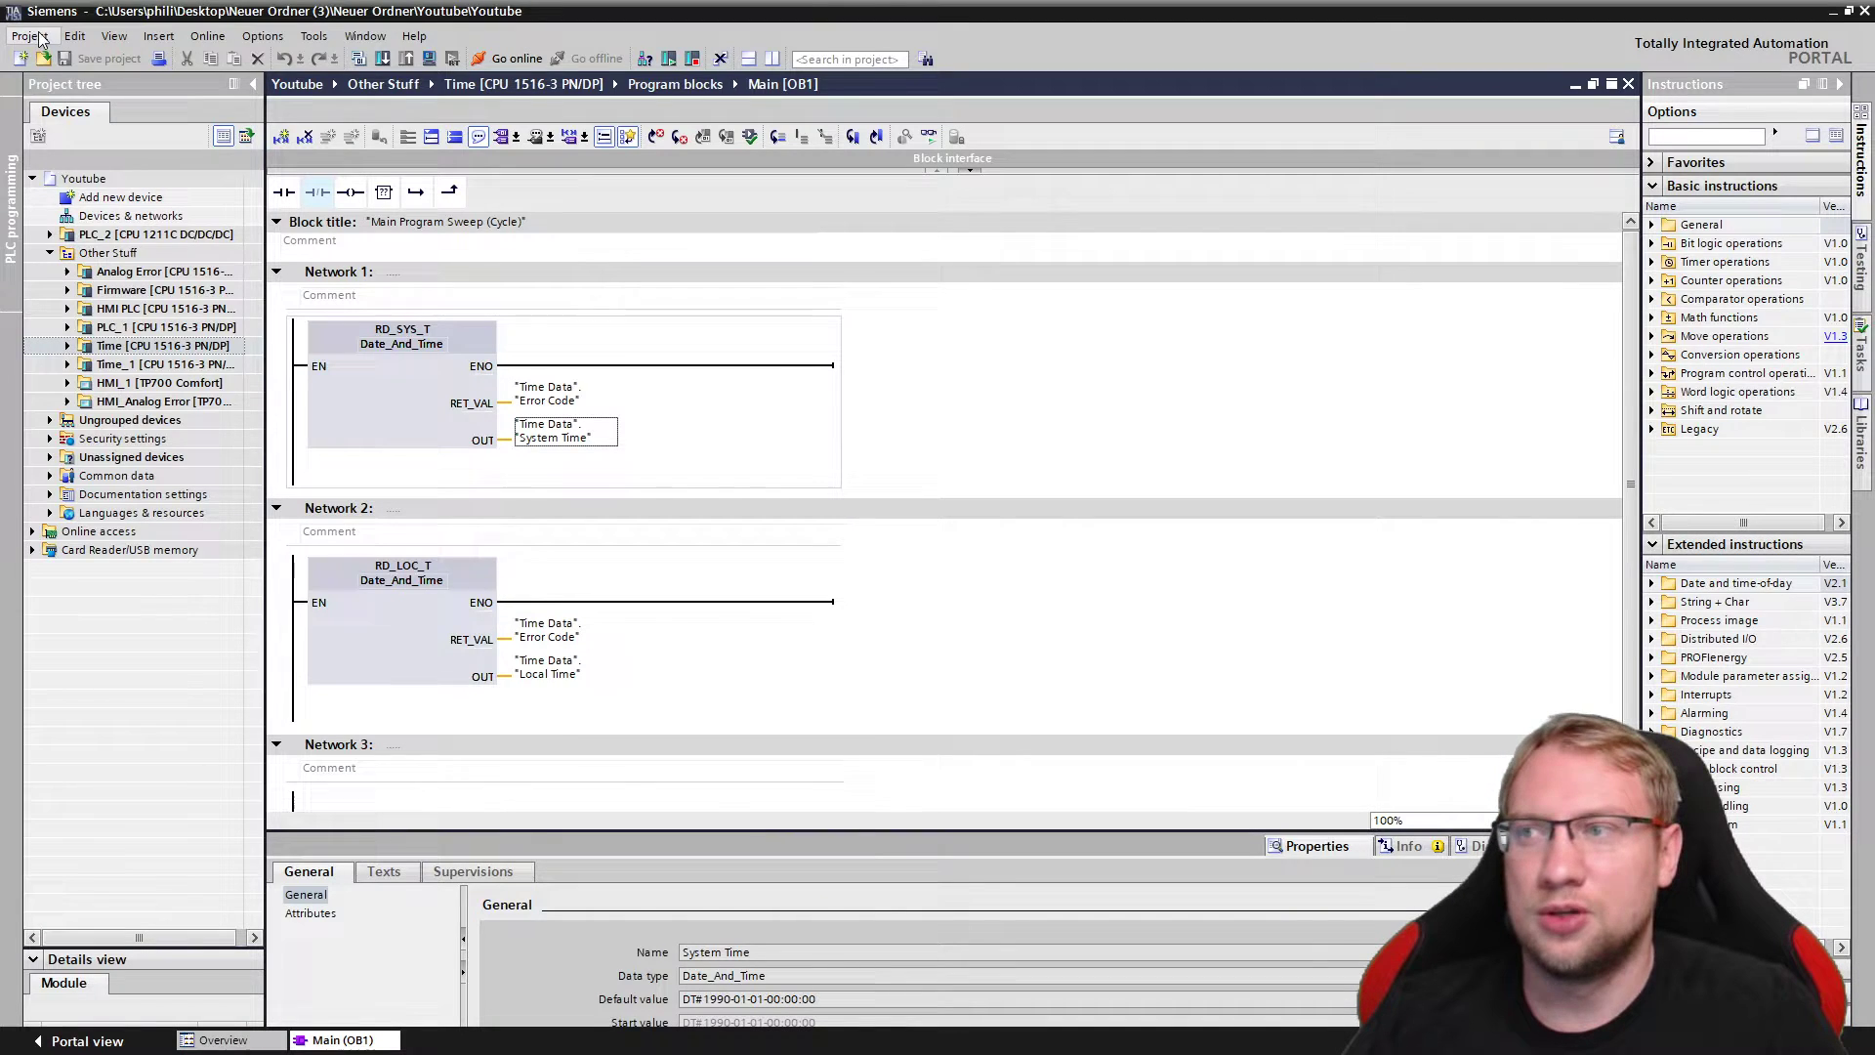
Step: Close the open project, then delete the Youtube project and confirm the deletion
{"action": "left_click", "coordinate": [30, 36]}
{"action": "left_click", "coordinate": [42, 108]}
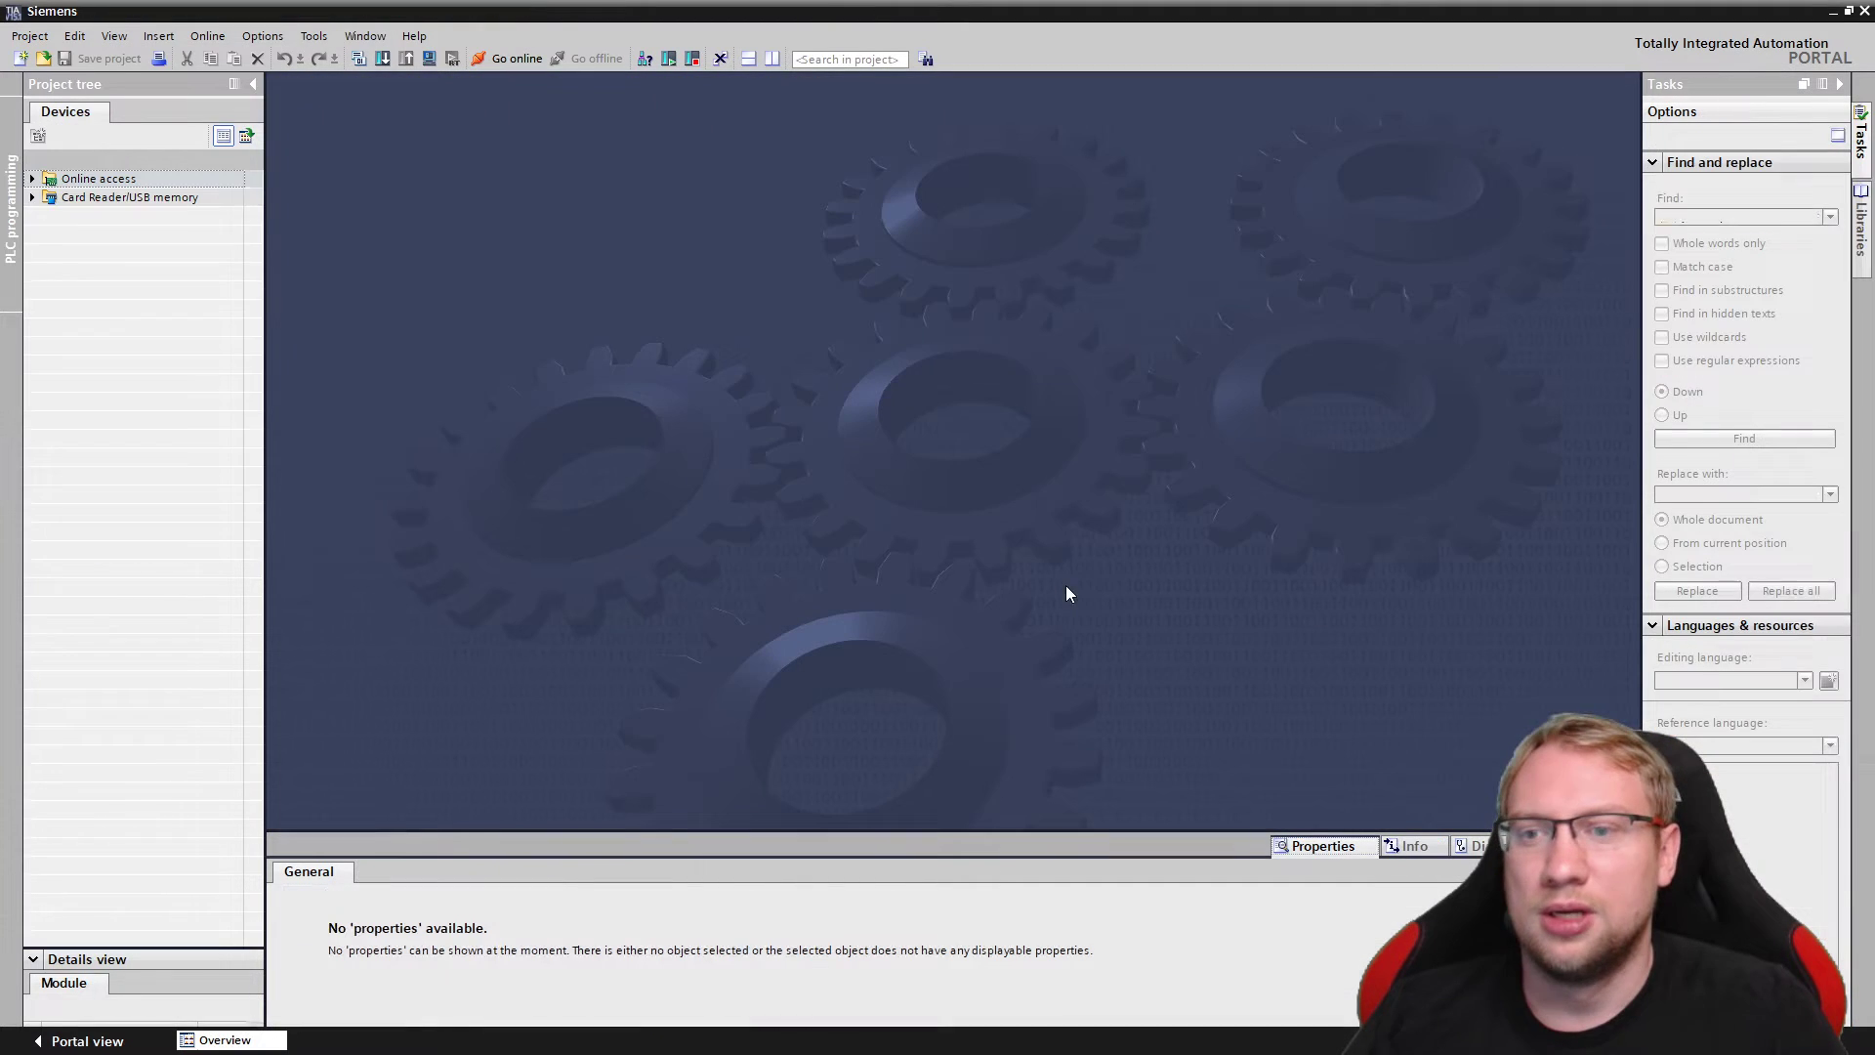
{"action": "left_click", "coordinate": [30, 36]}
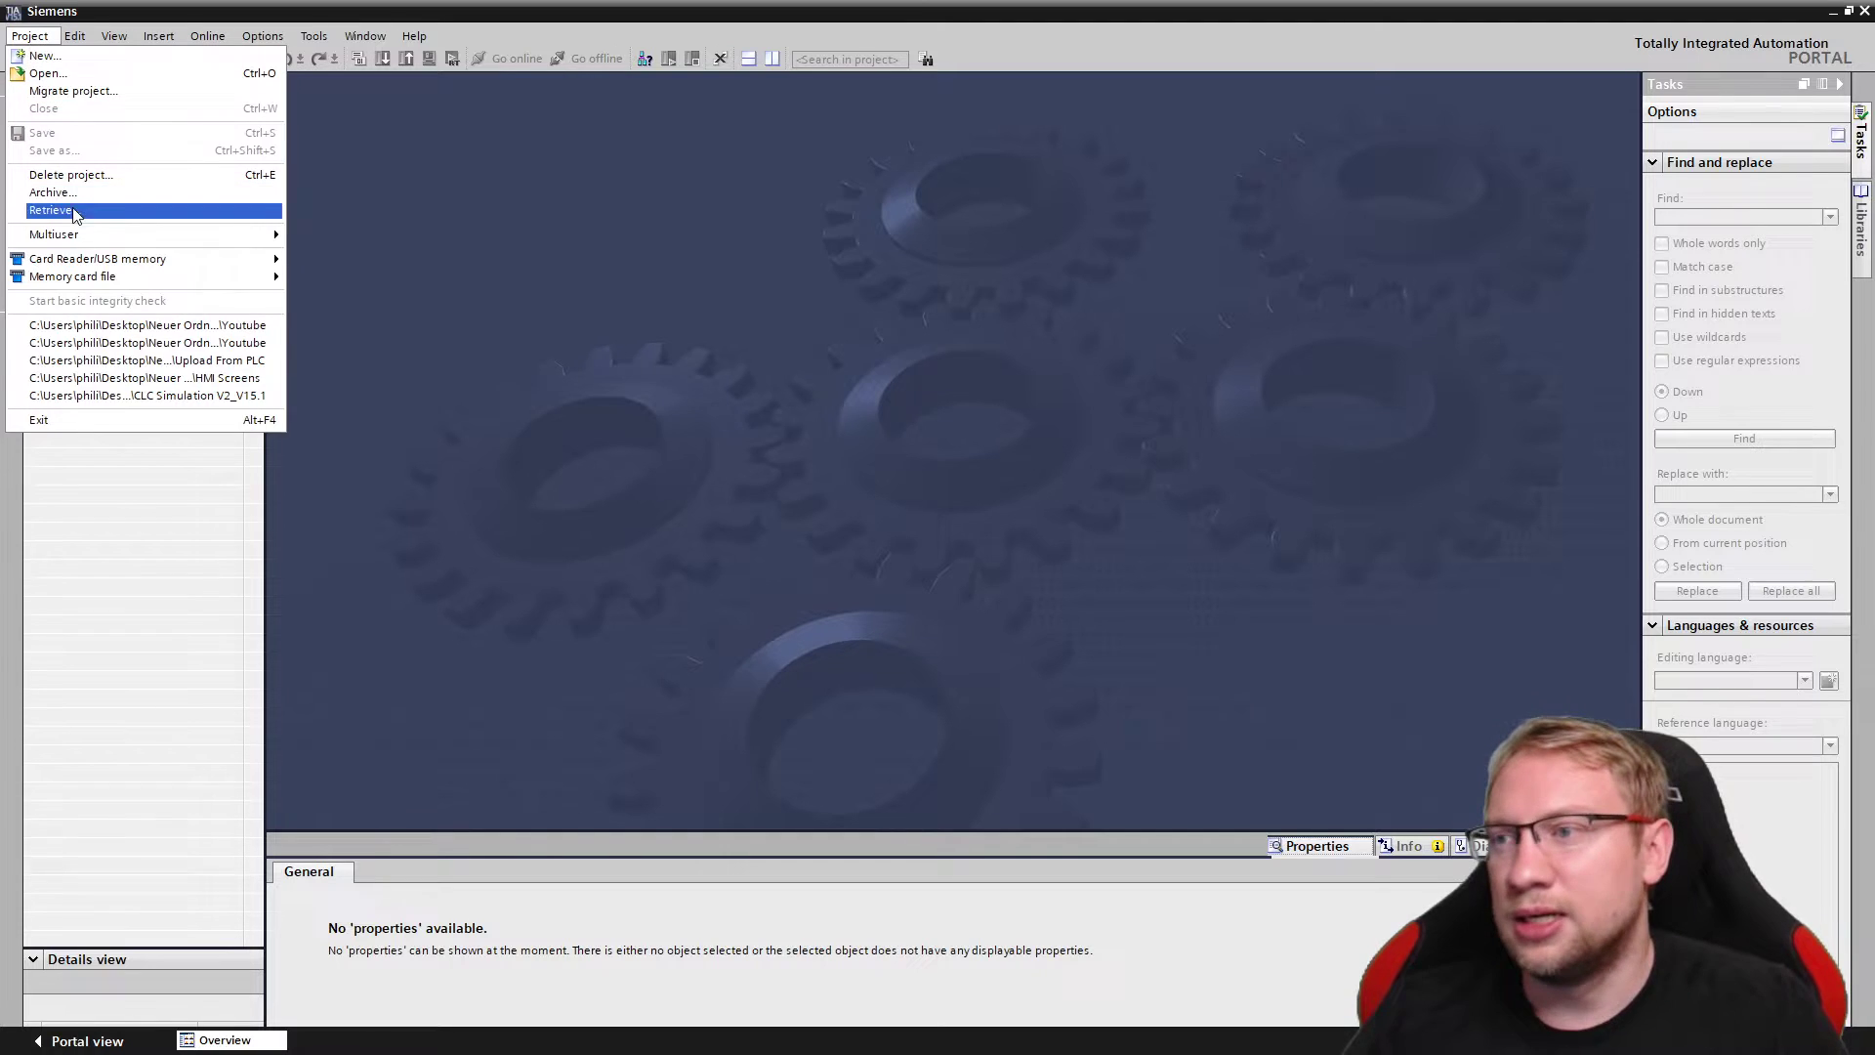
{"action": "left_click", "coordinate": [72, 175]}
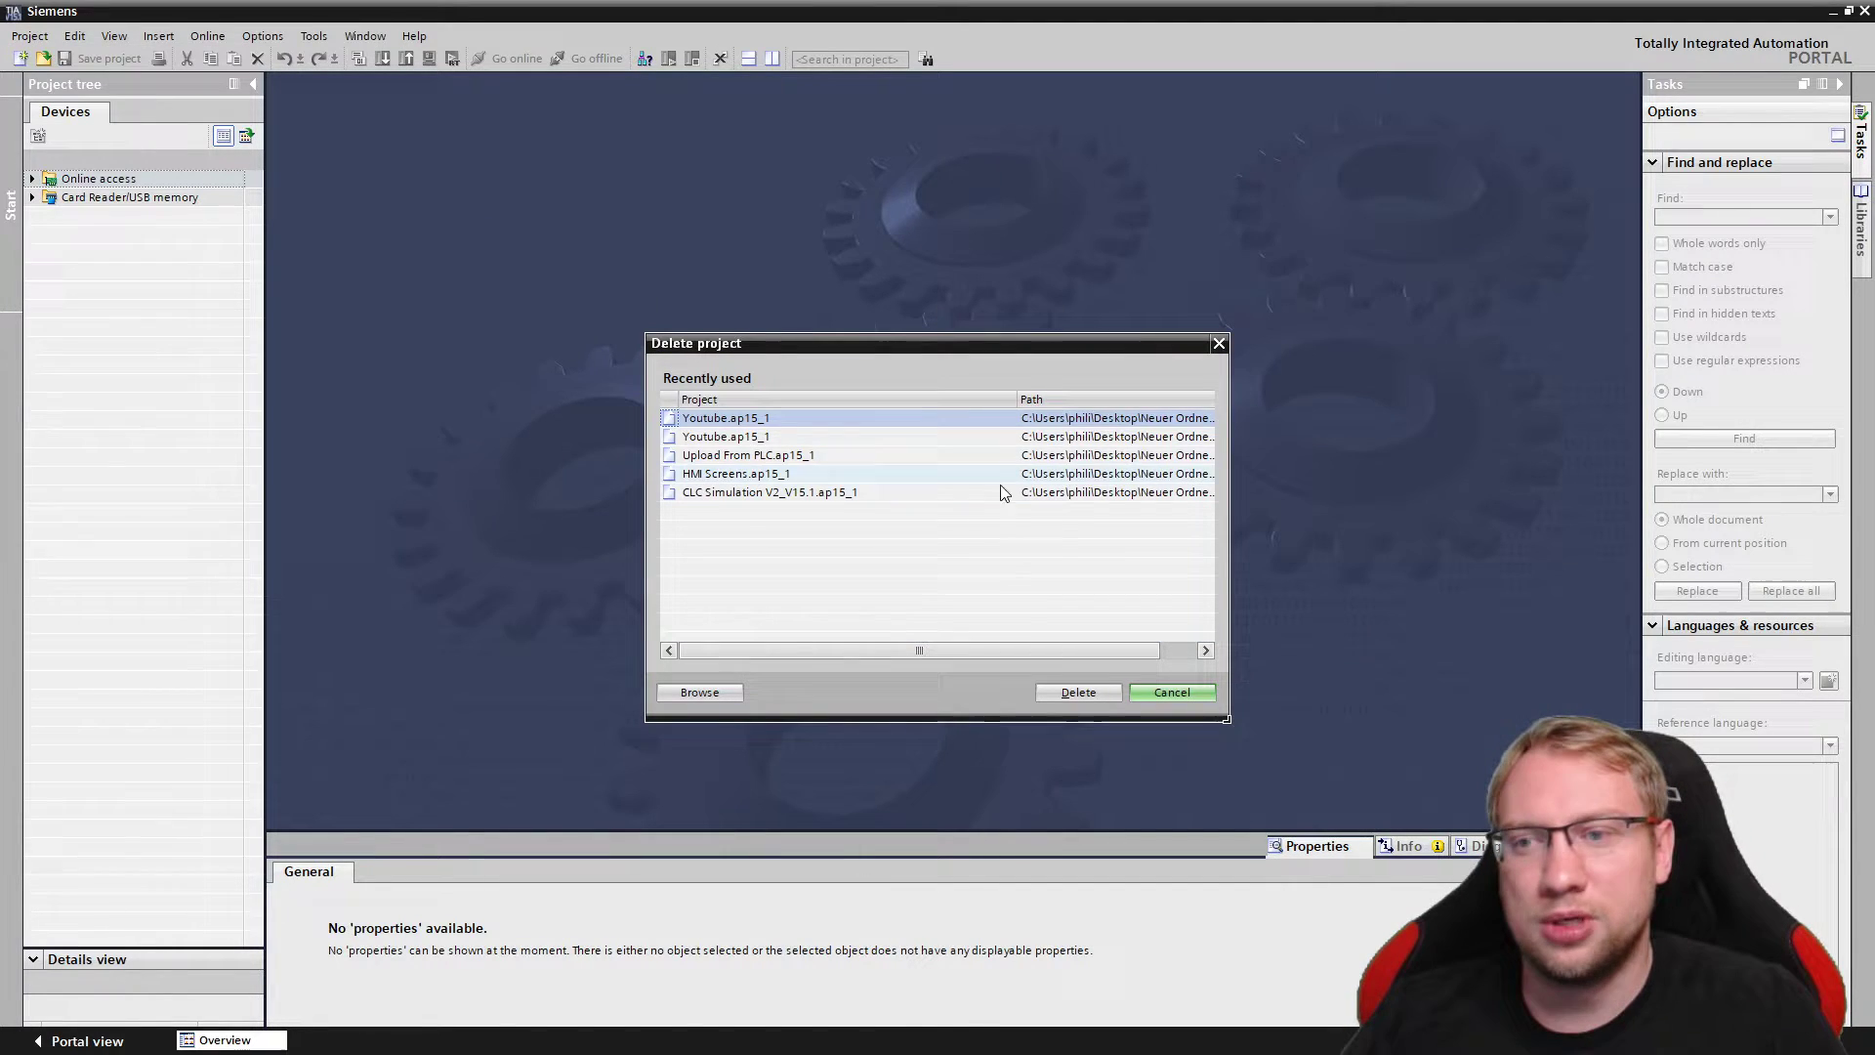
{"action": "left_click", "coordinate": [1079, 691]}
{"action": "left_click", "coordinate": [1078, 575]}
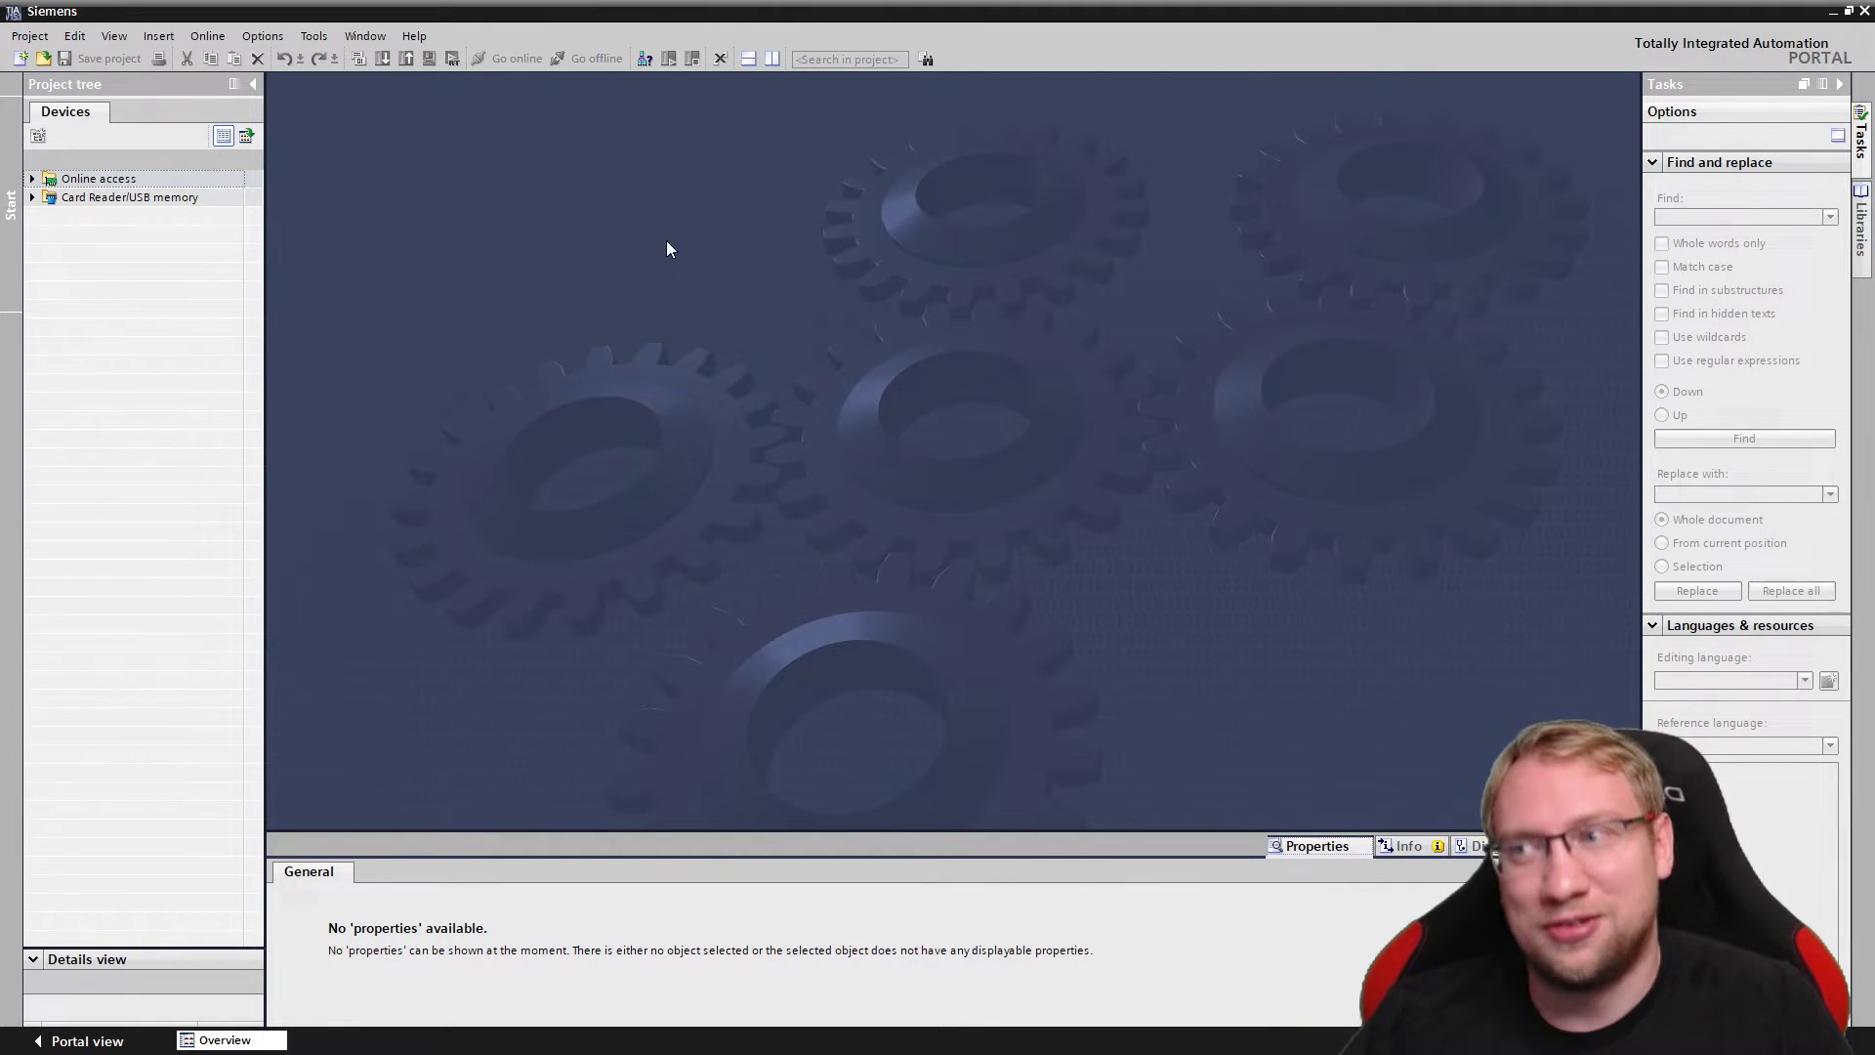
Step: Start retrieving the Youtube_20190930_1954 archive from the Desktop
{"action": "left_click", "coordinate": [20, 38]}
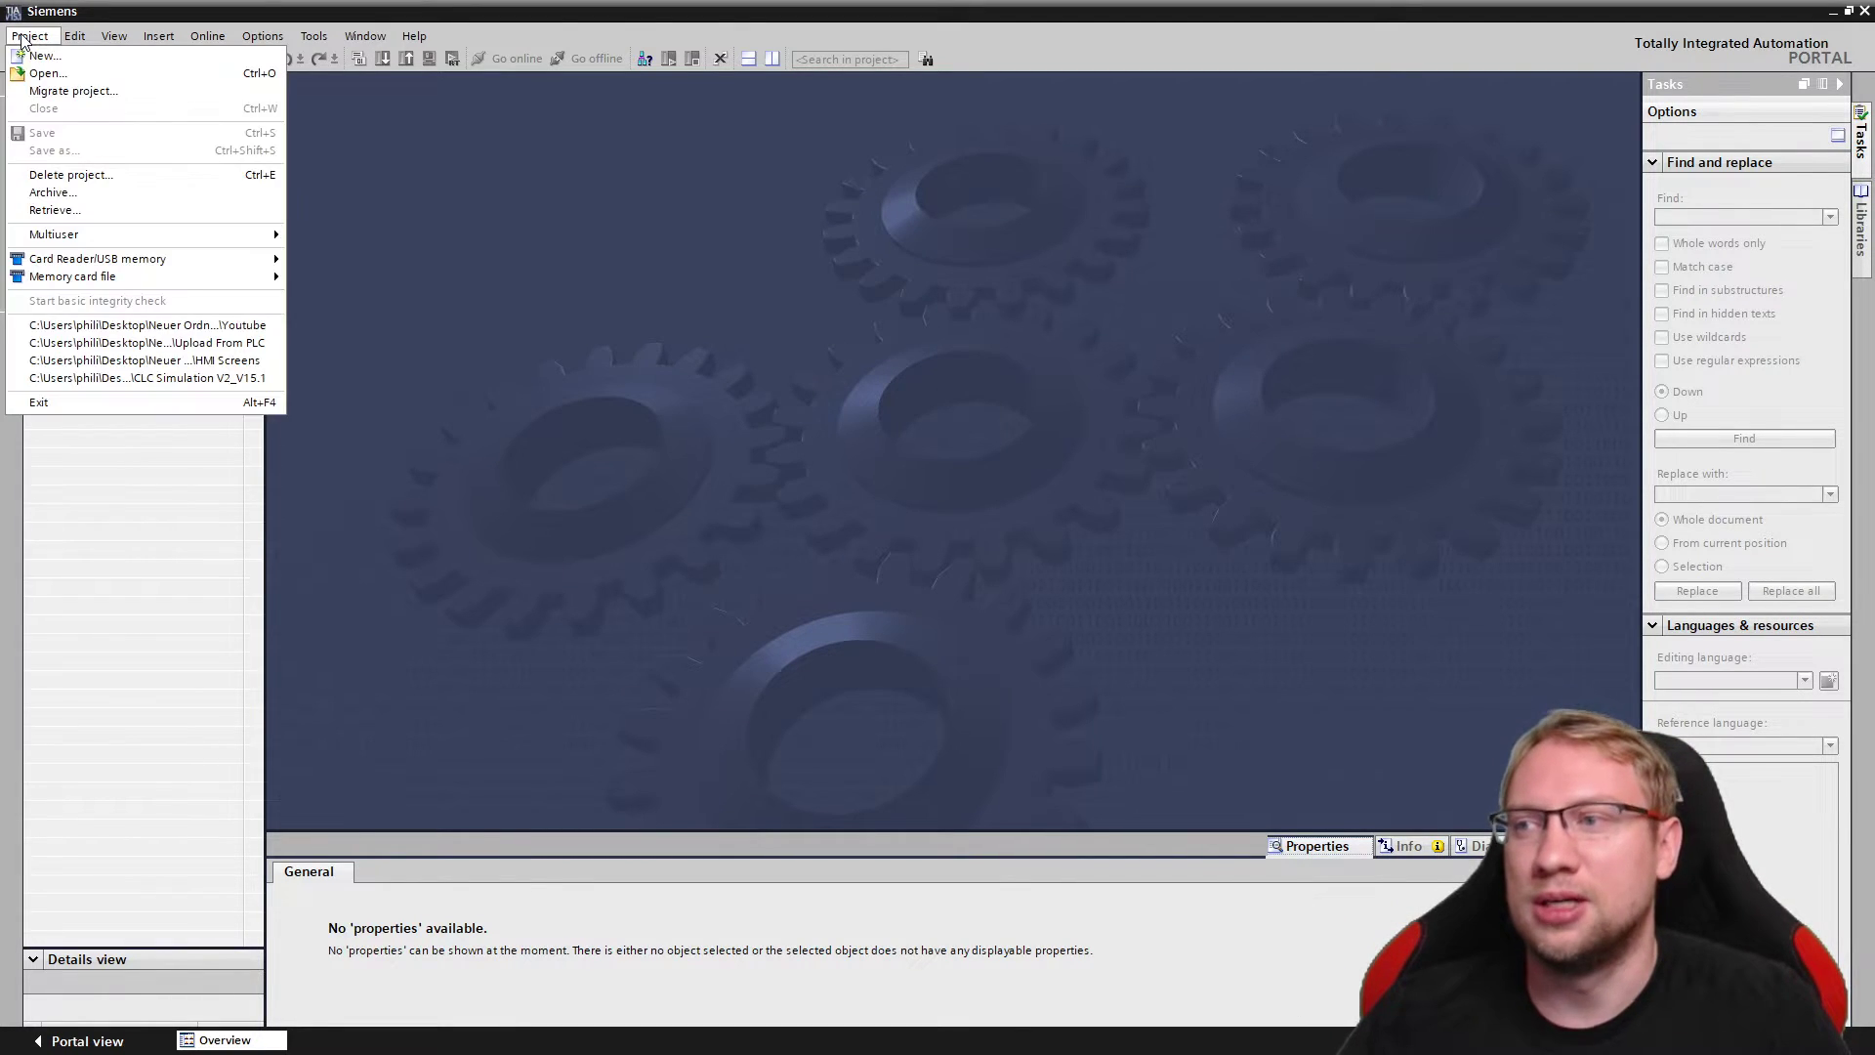
{"action": "left_click", "coordinate": [52, 210]}
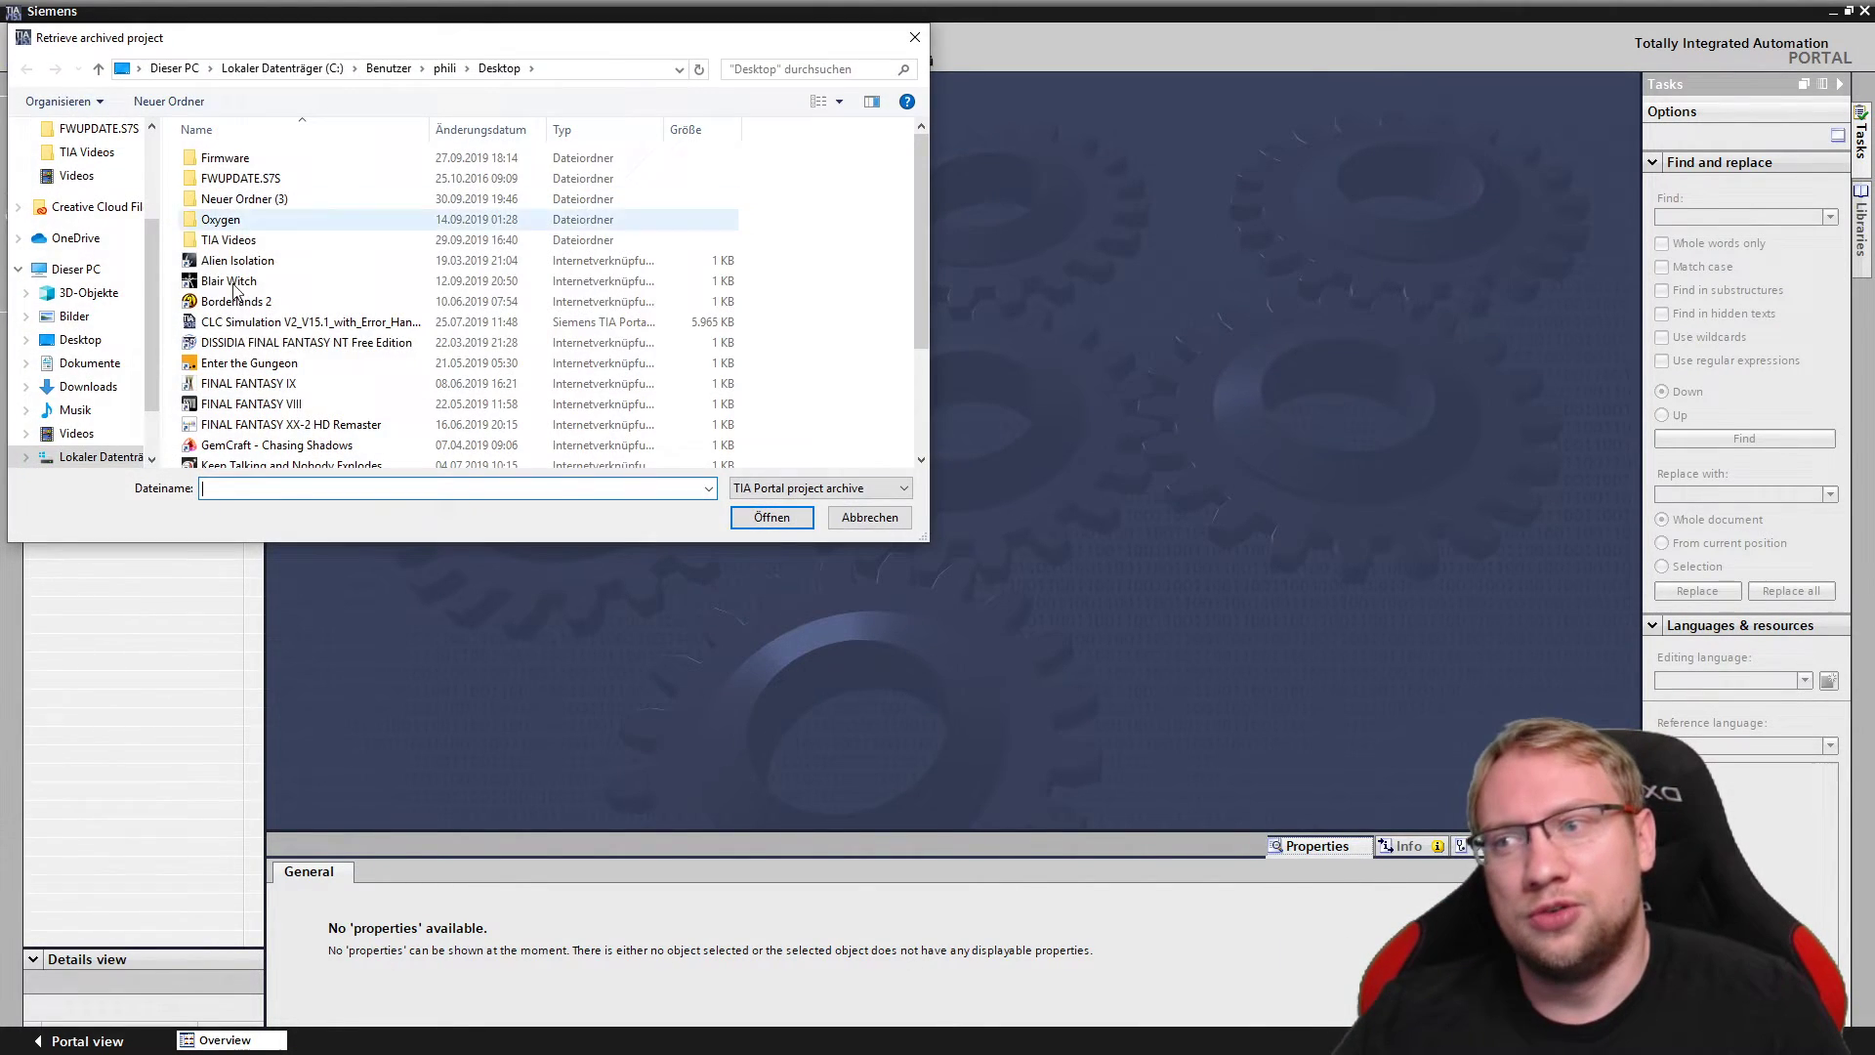
{"action": "scroll", "coordinate": [835, 227], "scroll_direction": "down", "scroll_amount": 3}
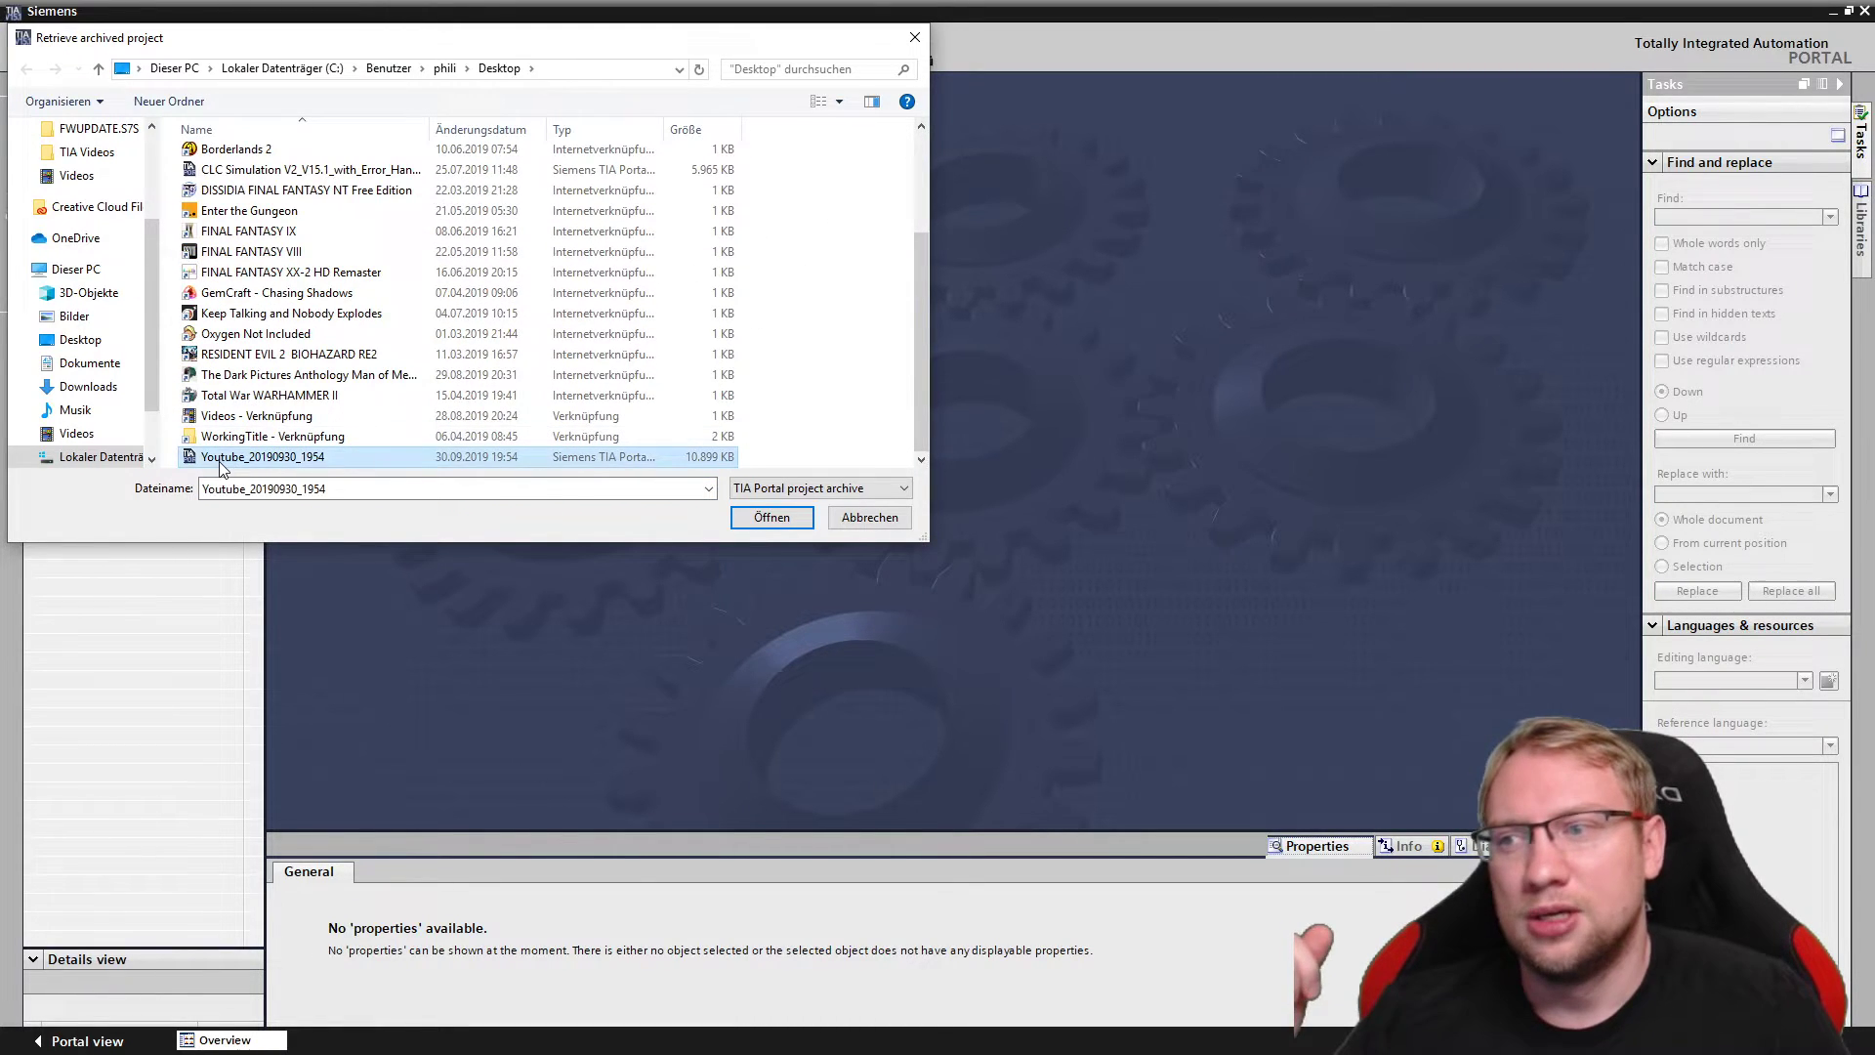
{"action": "left_click", "coordinate": [263, 459]}
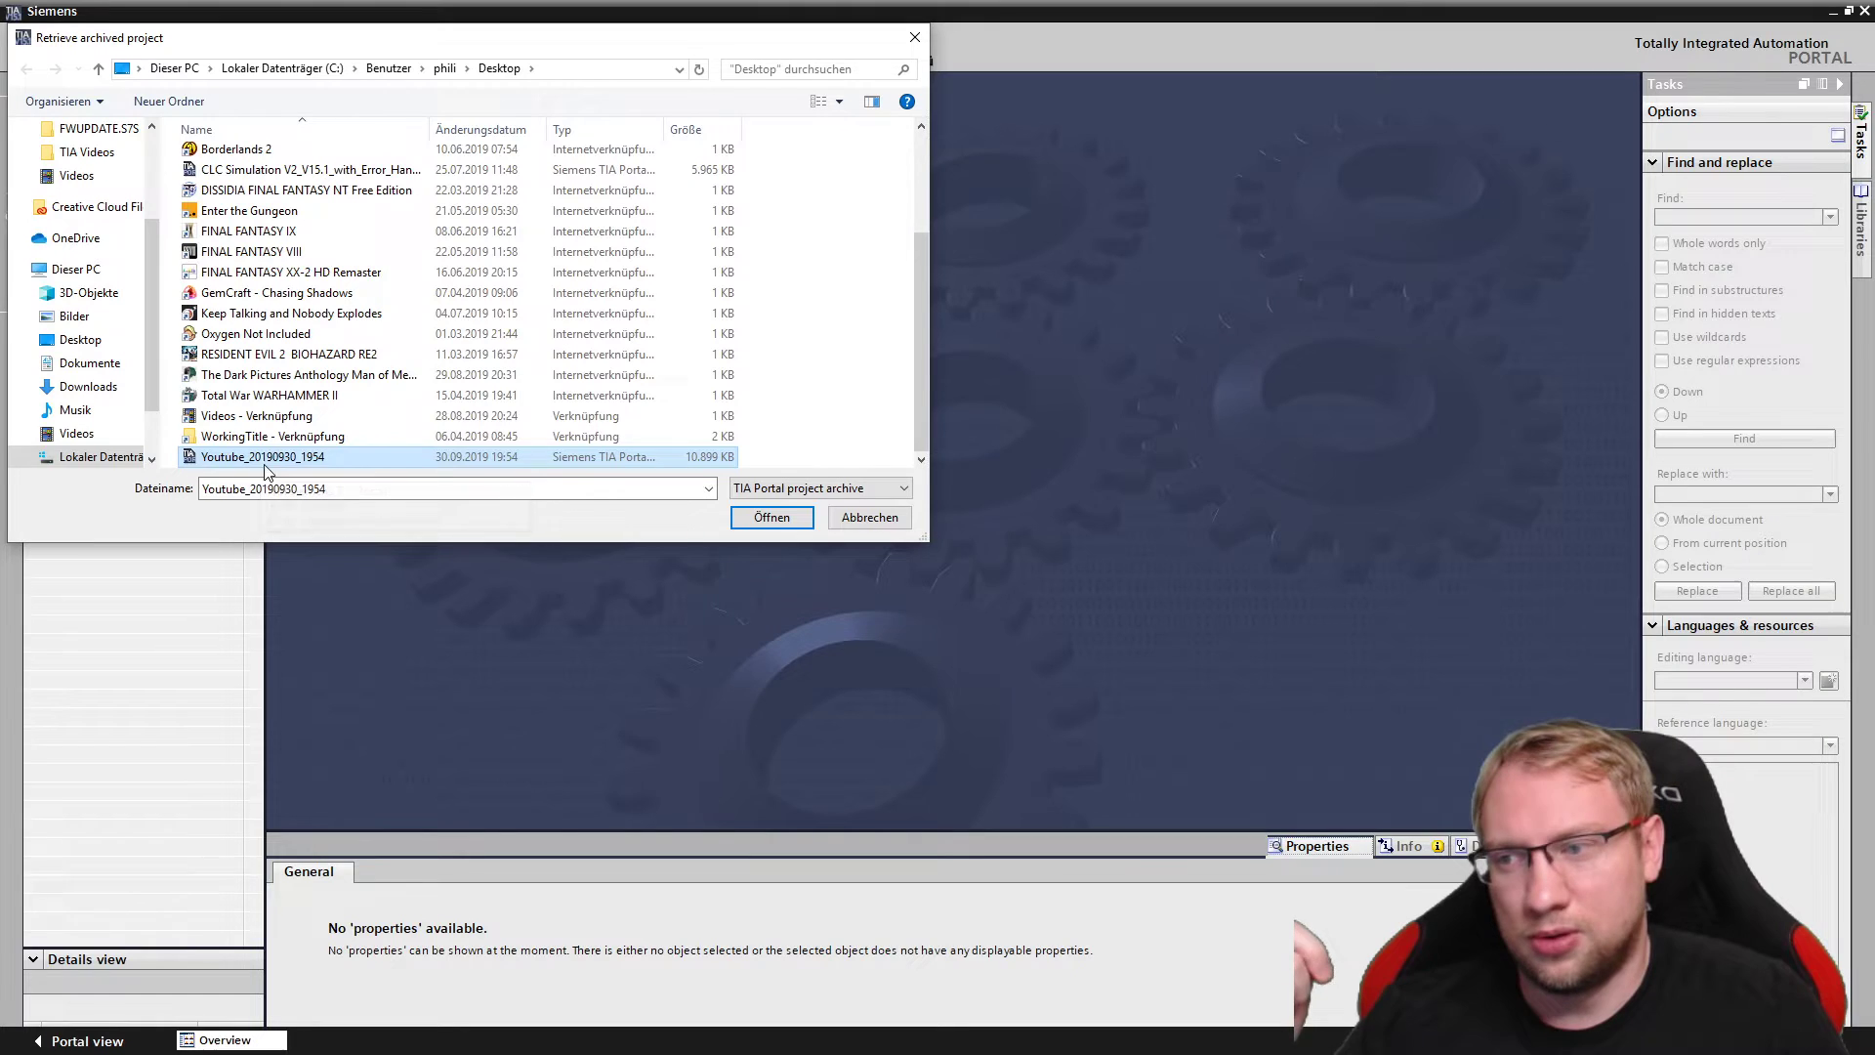
{"action": "left_click", "coordinate": [771, 516]}
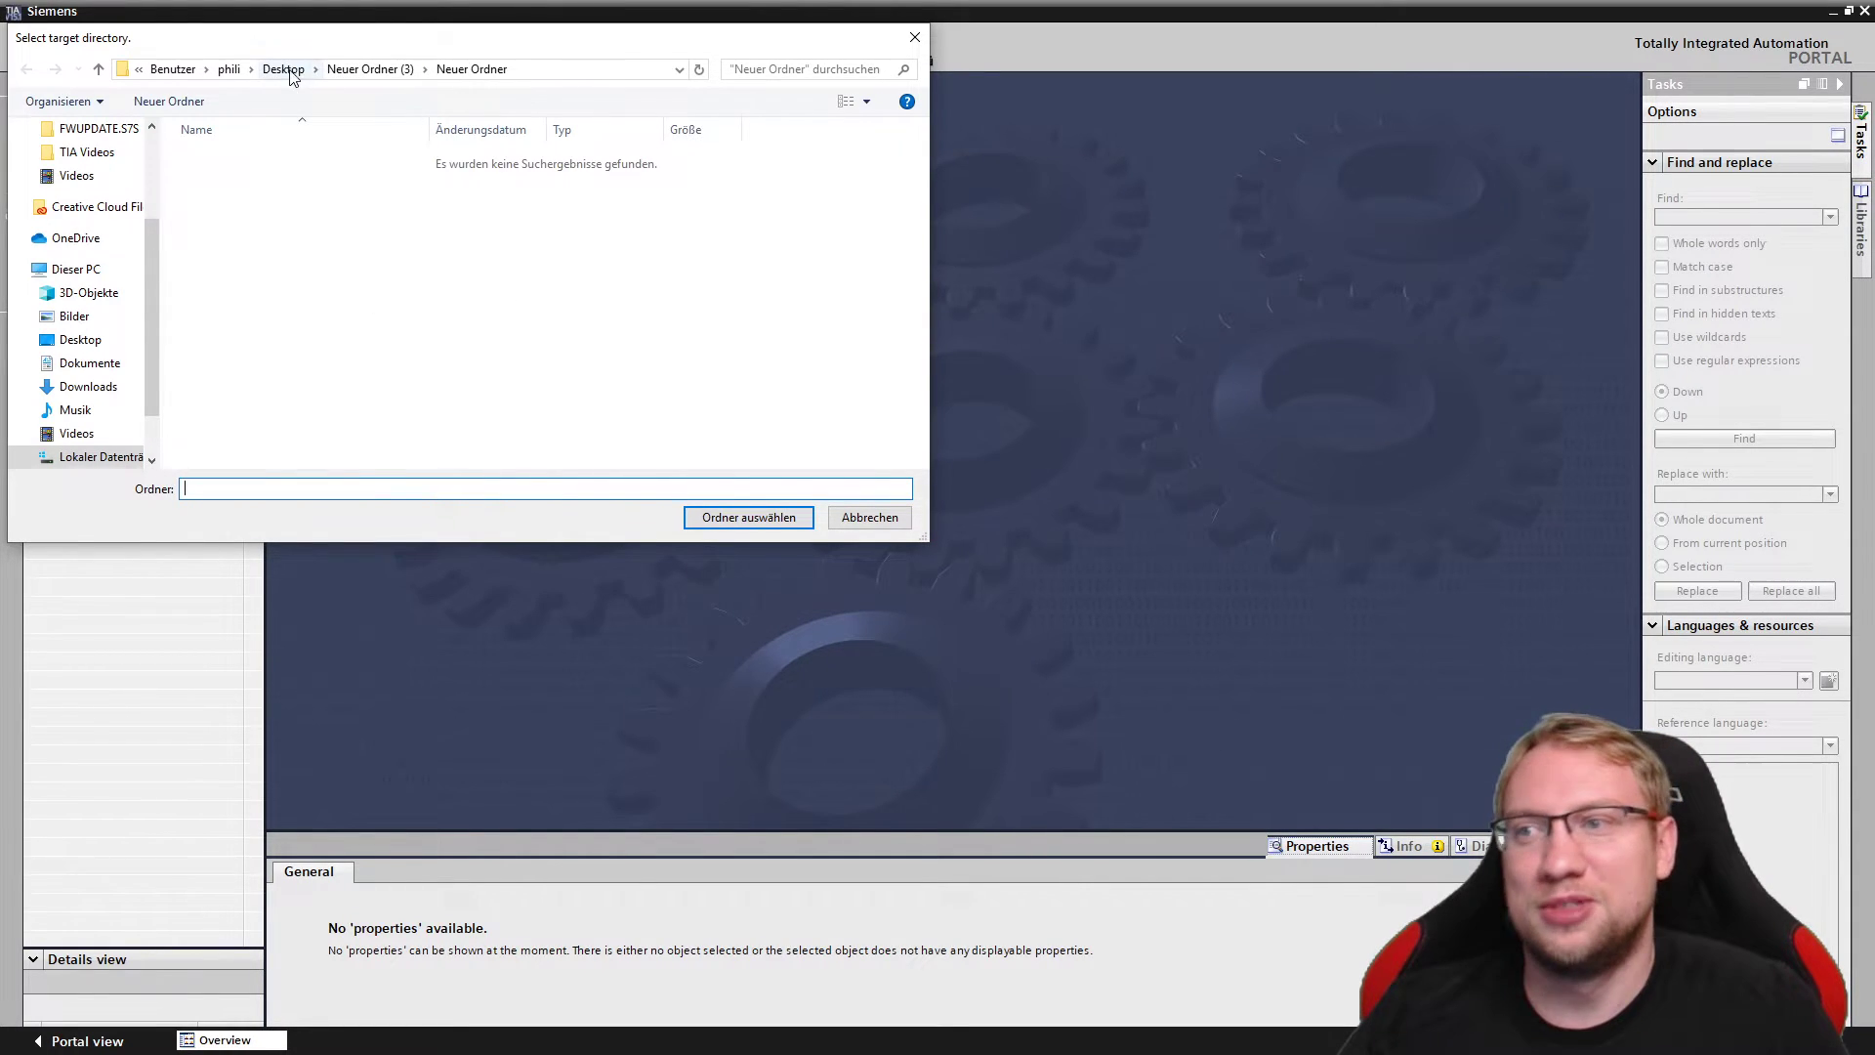
Step: Choose the Desktop folder Neuer Ordner as the retrieval target
{"action": "left_click", "coordinate": [709, 524]}
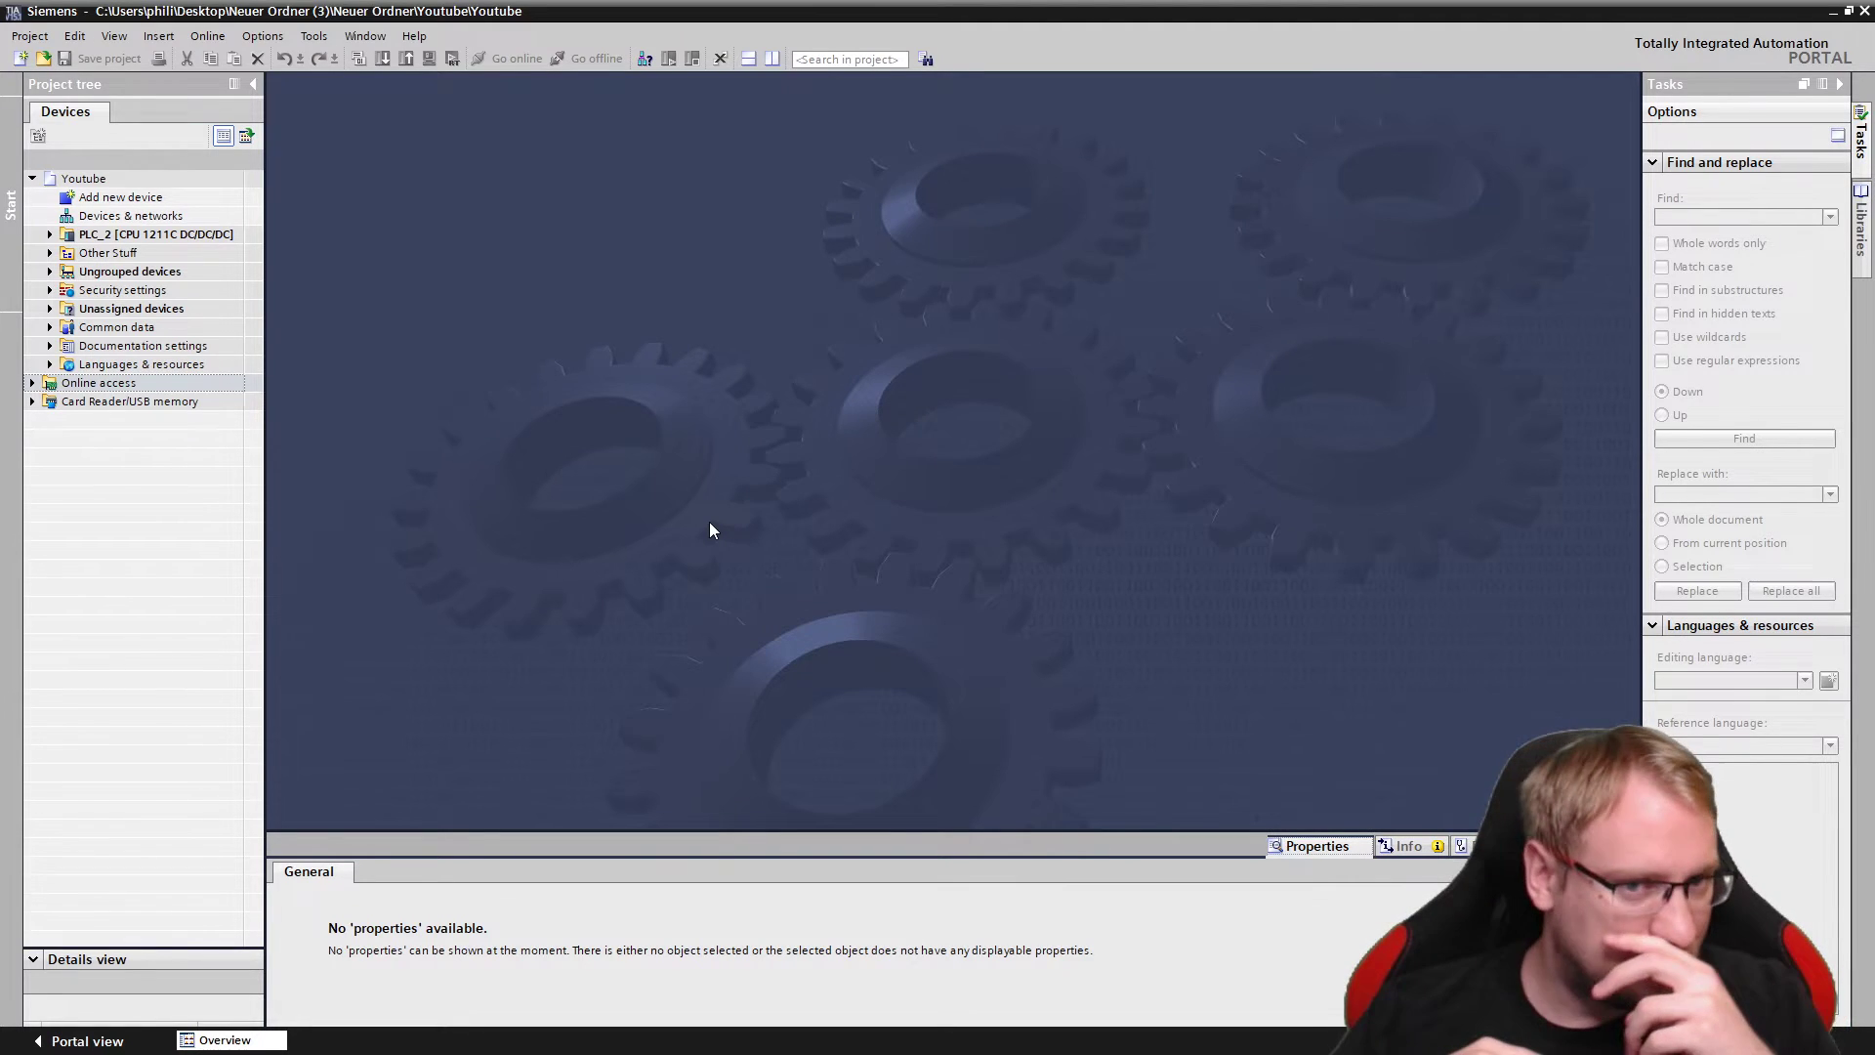
Step: Expand the Other Stuff folder and look over the HMI_Analog Error and PLC_1 devices
{"action": "left_click", "coordinate": [50, 252]}
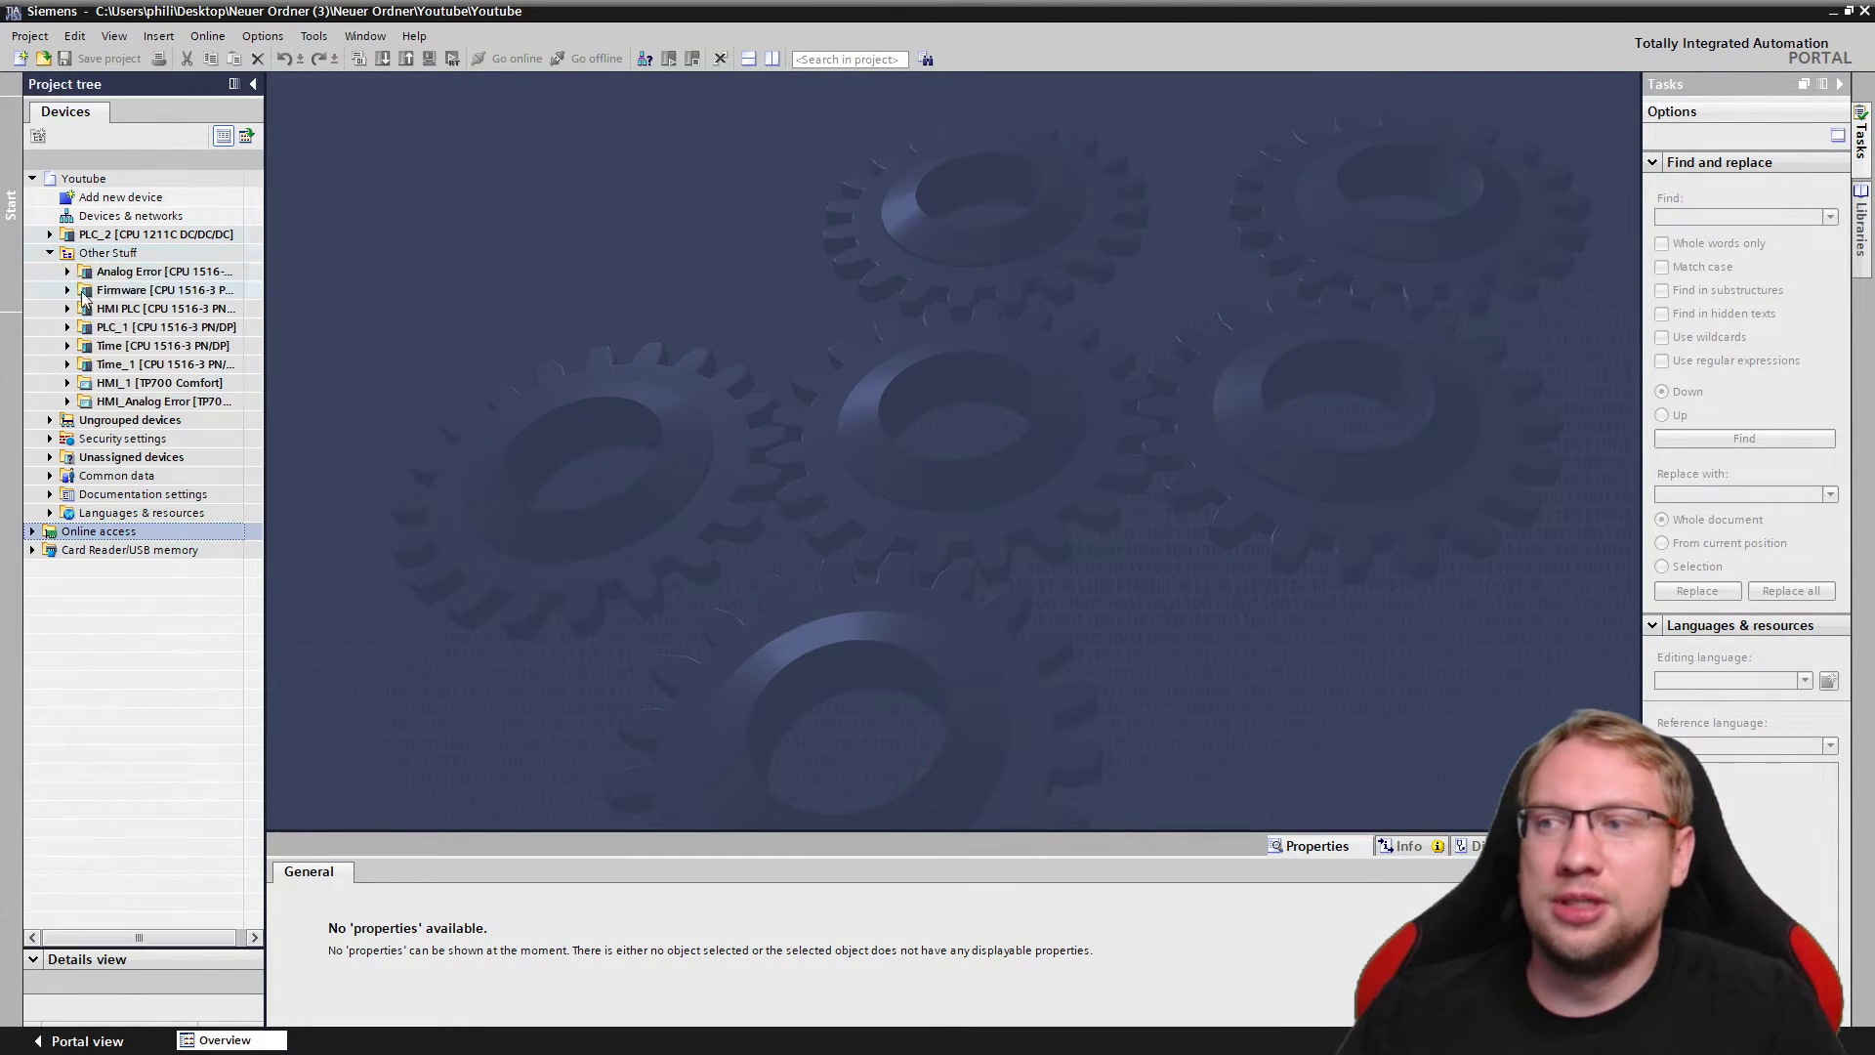
{"action": "left_click", "coordinate": [146, 401]}
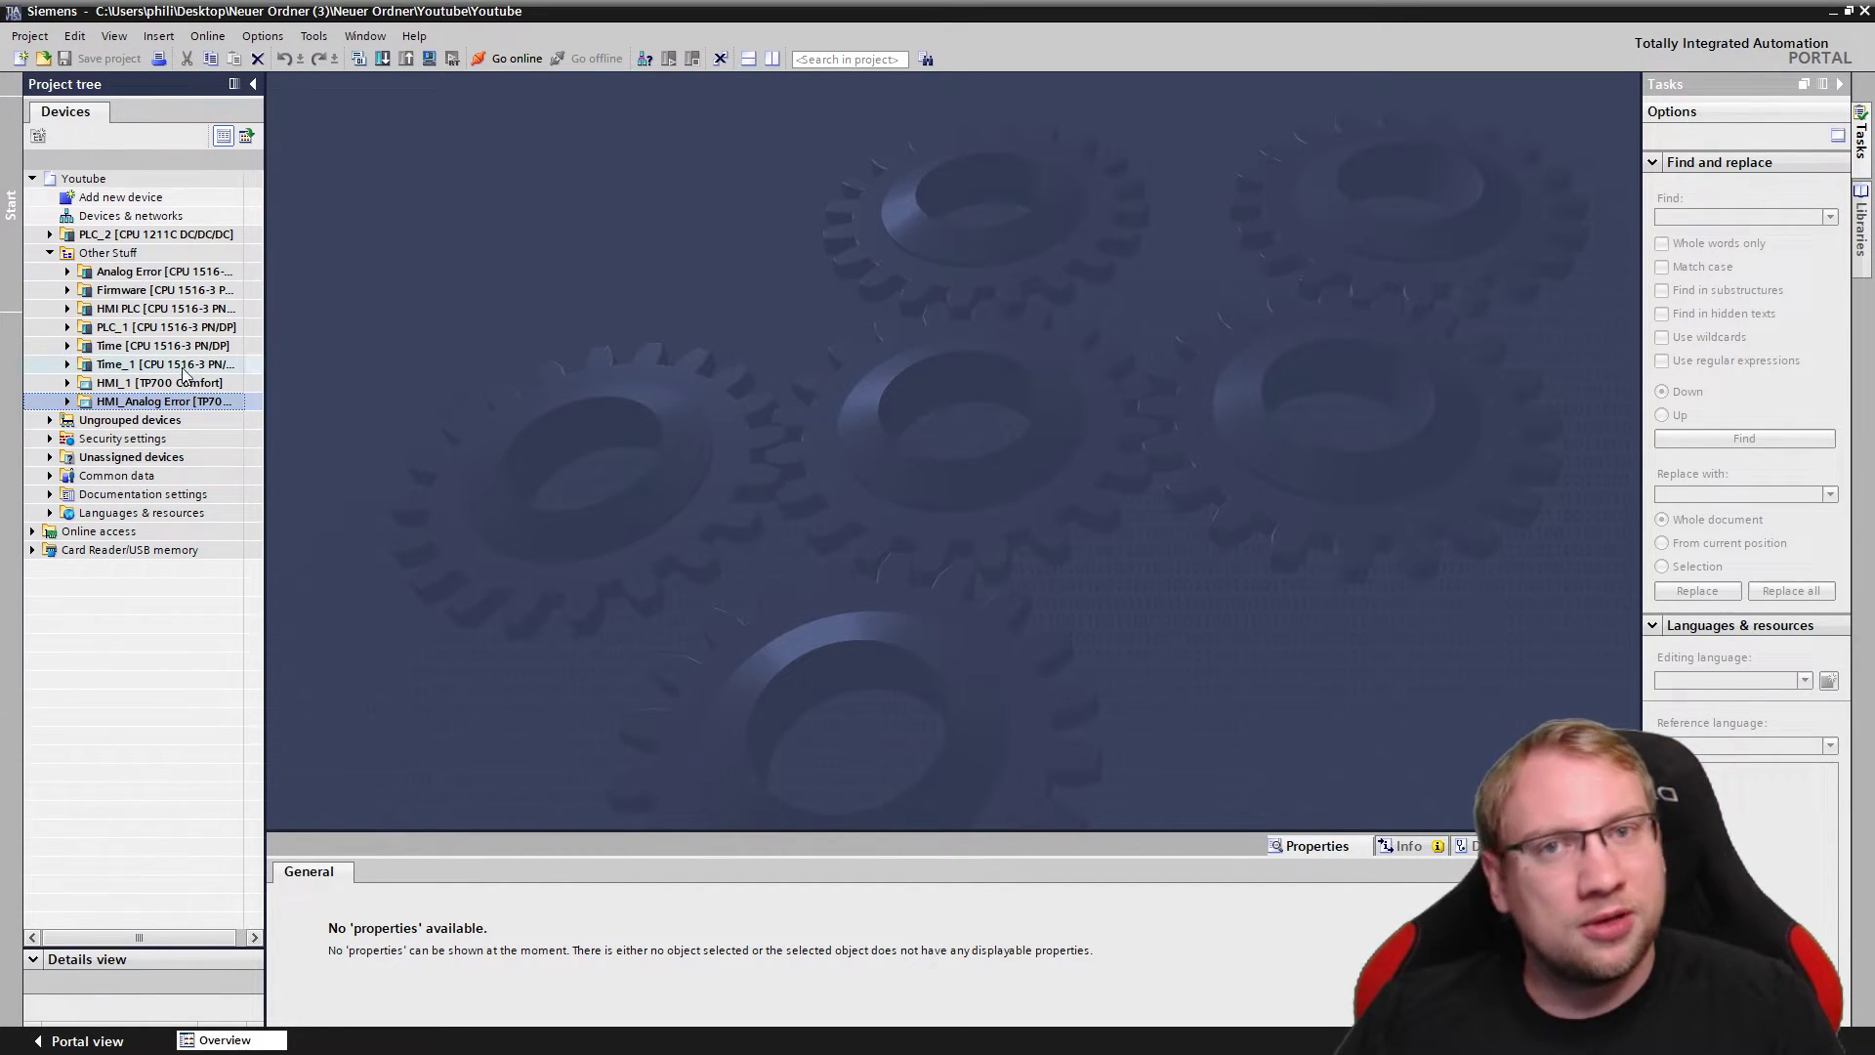
{"action": "left_click", "coordinate": [162, 332]}
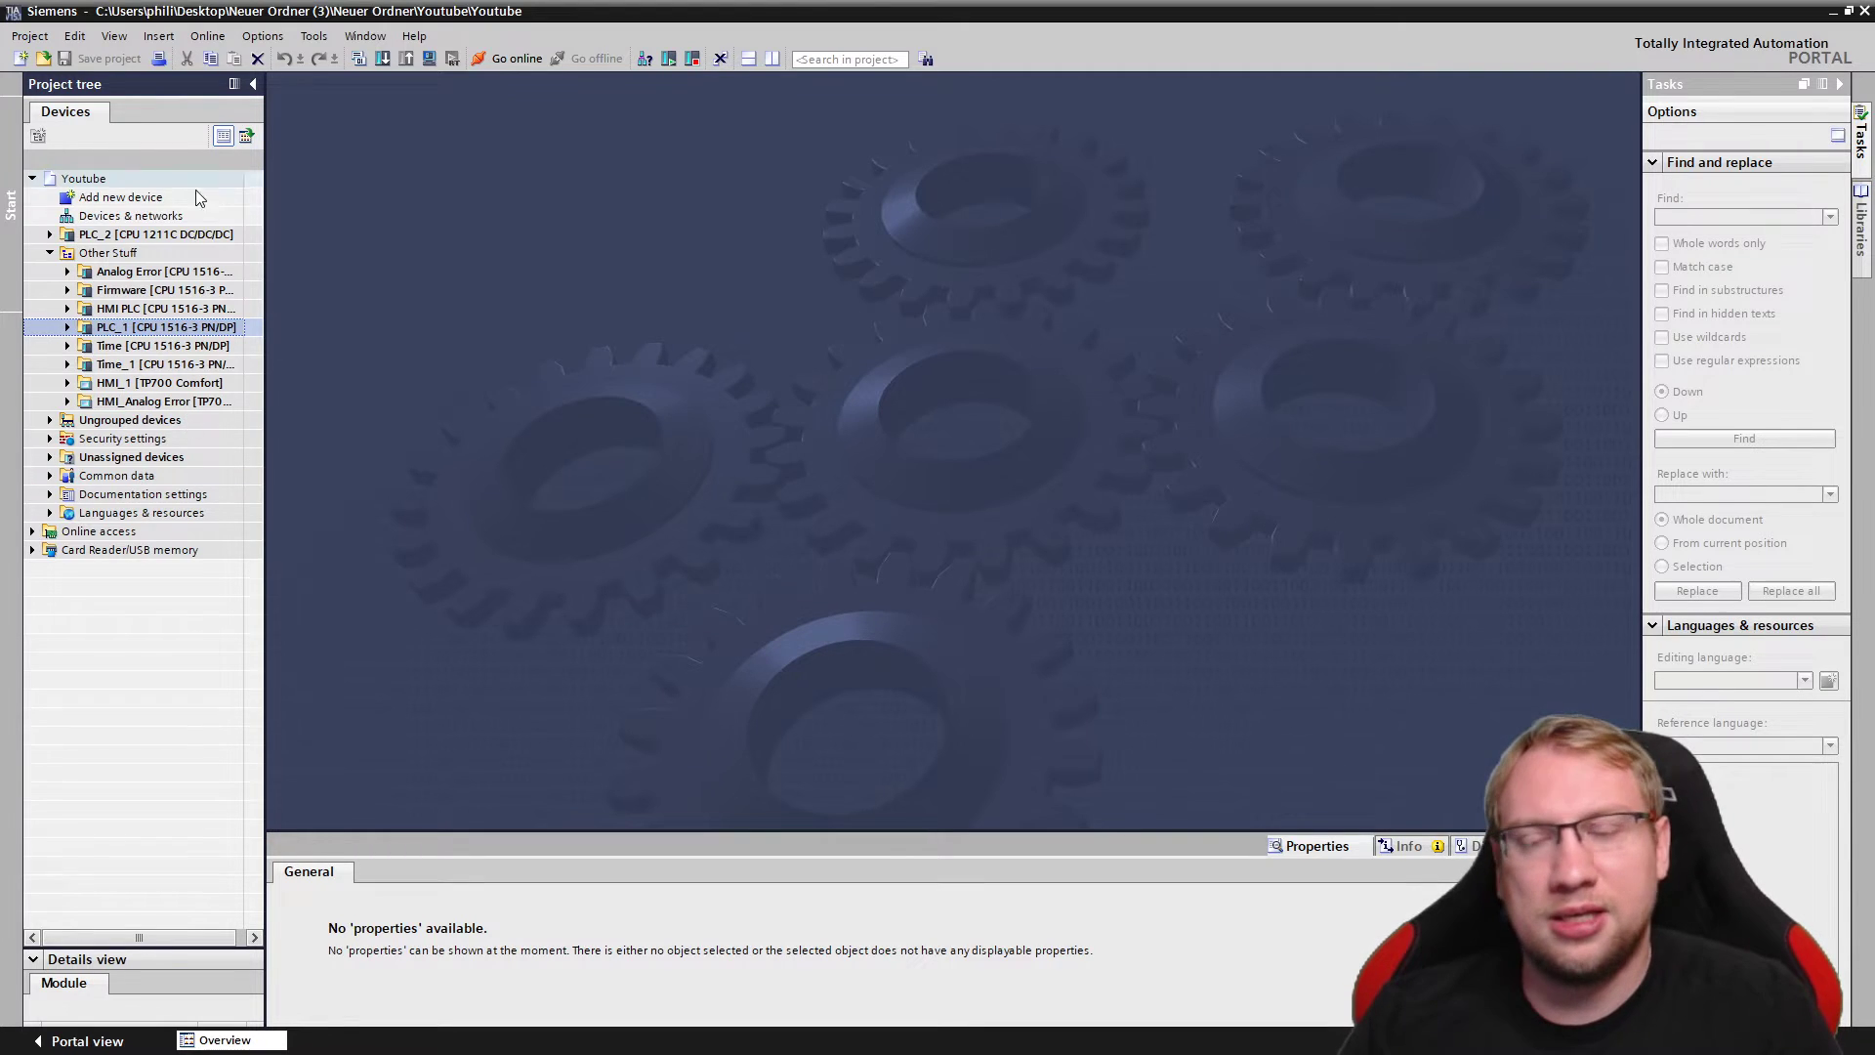
Step: Move the desktop archive icon to the top-left corner, re-maximize TIA Portal, and select PLC_2
{"action": "double_click", "coordinate": [884, 9]}
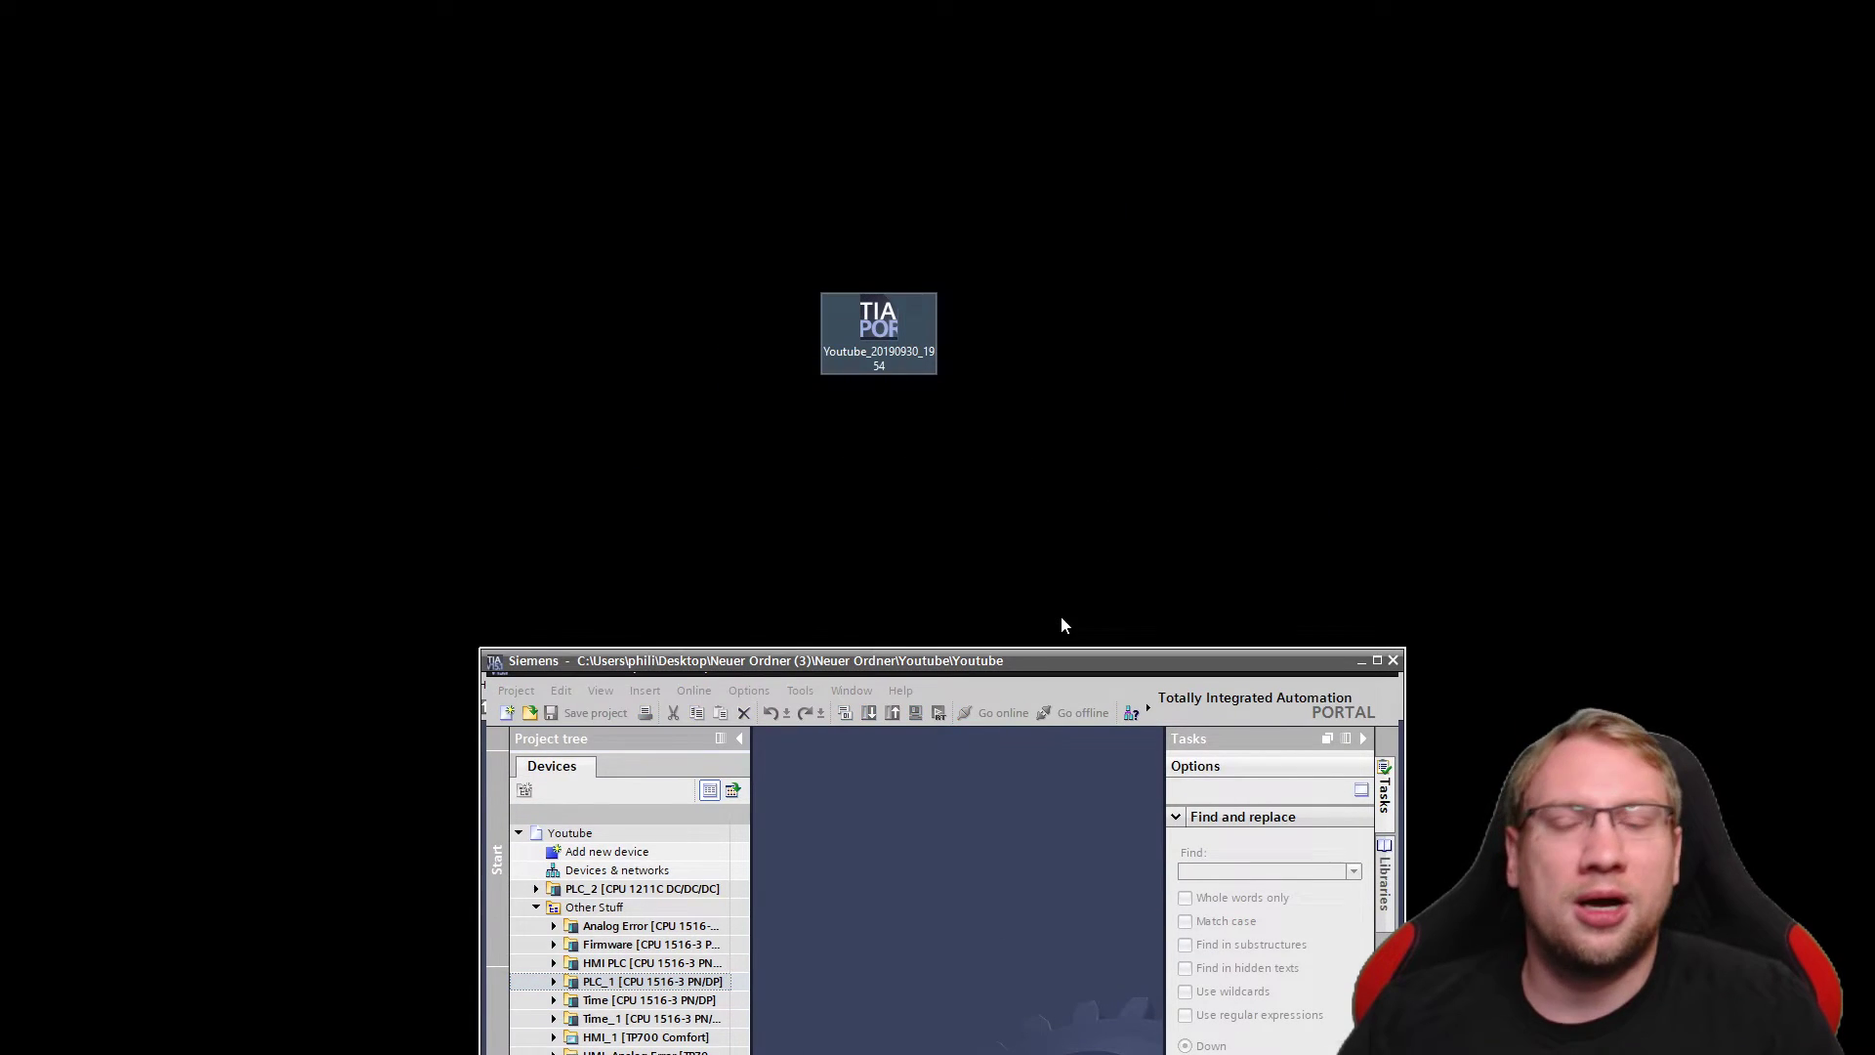
{"action": "left_click_drag", "start_coordinate": [878, 327], "coordinate": [314, 175]}
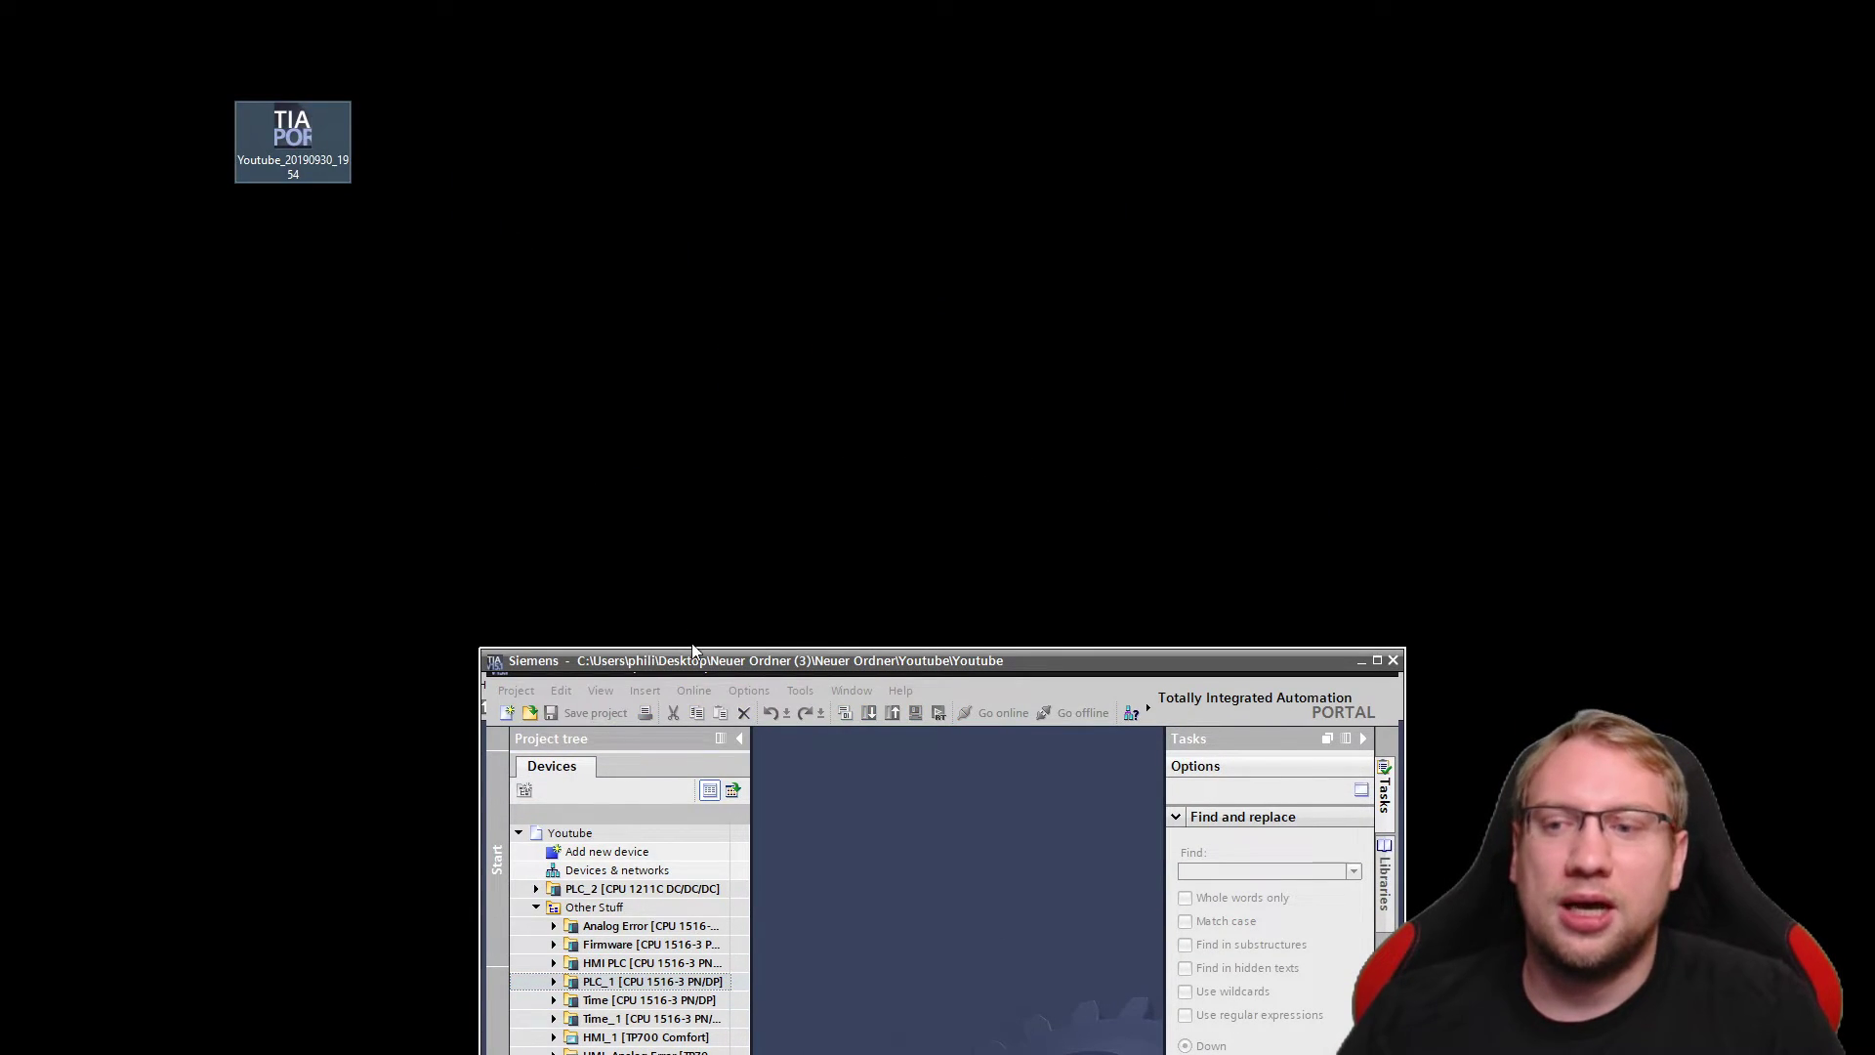
{"action": "left_click_drag", "start_coordinate": [693, 652], "coordinate": [709, 244]}
{"action": "double_click", "coordinate": [709, 244]}
{"action": "left_click", "coordinate": [121, 239]}
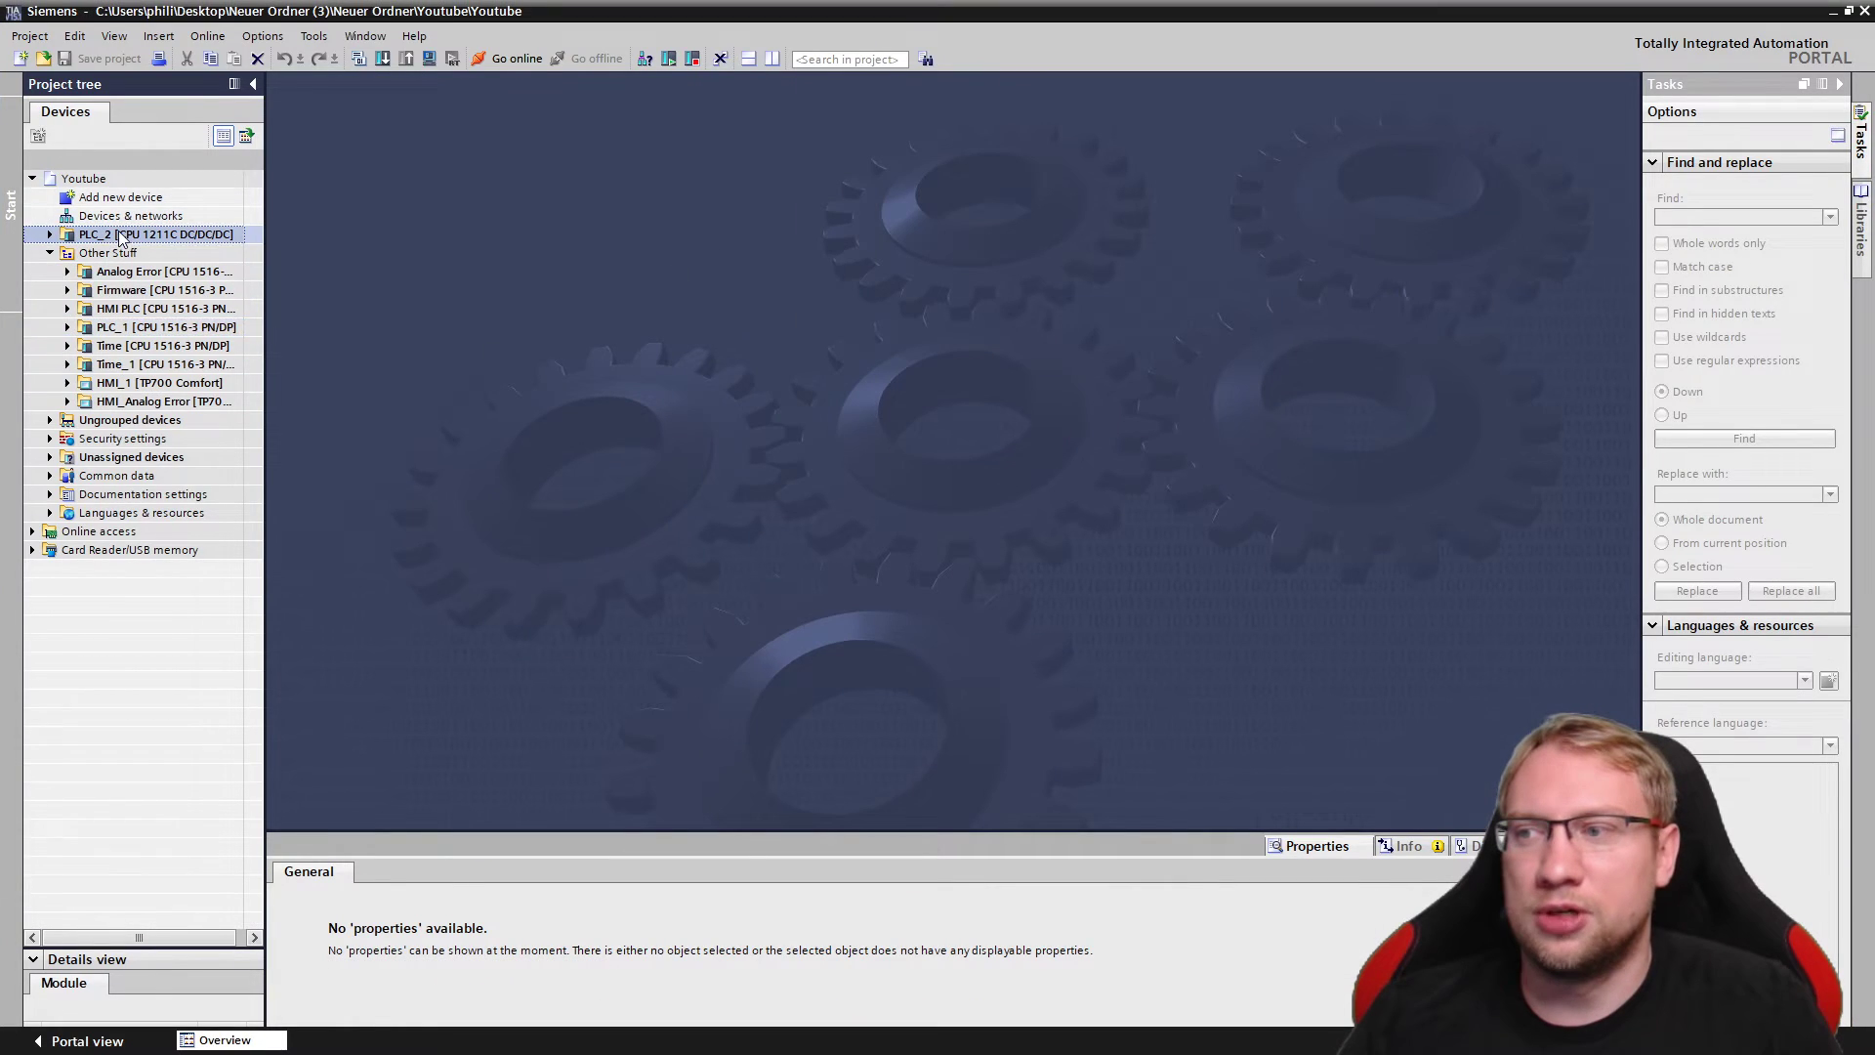
Step: Move PLC_2 into Other Stuff, rename it Hello, and save the project
{"action": "left_click_drag", "start_coordinate": [121, 240], "coordinate": [107, 252]}
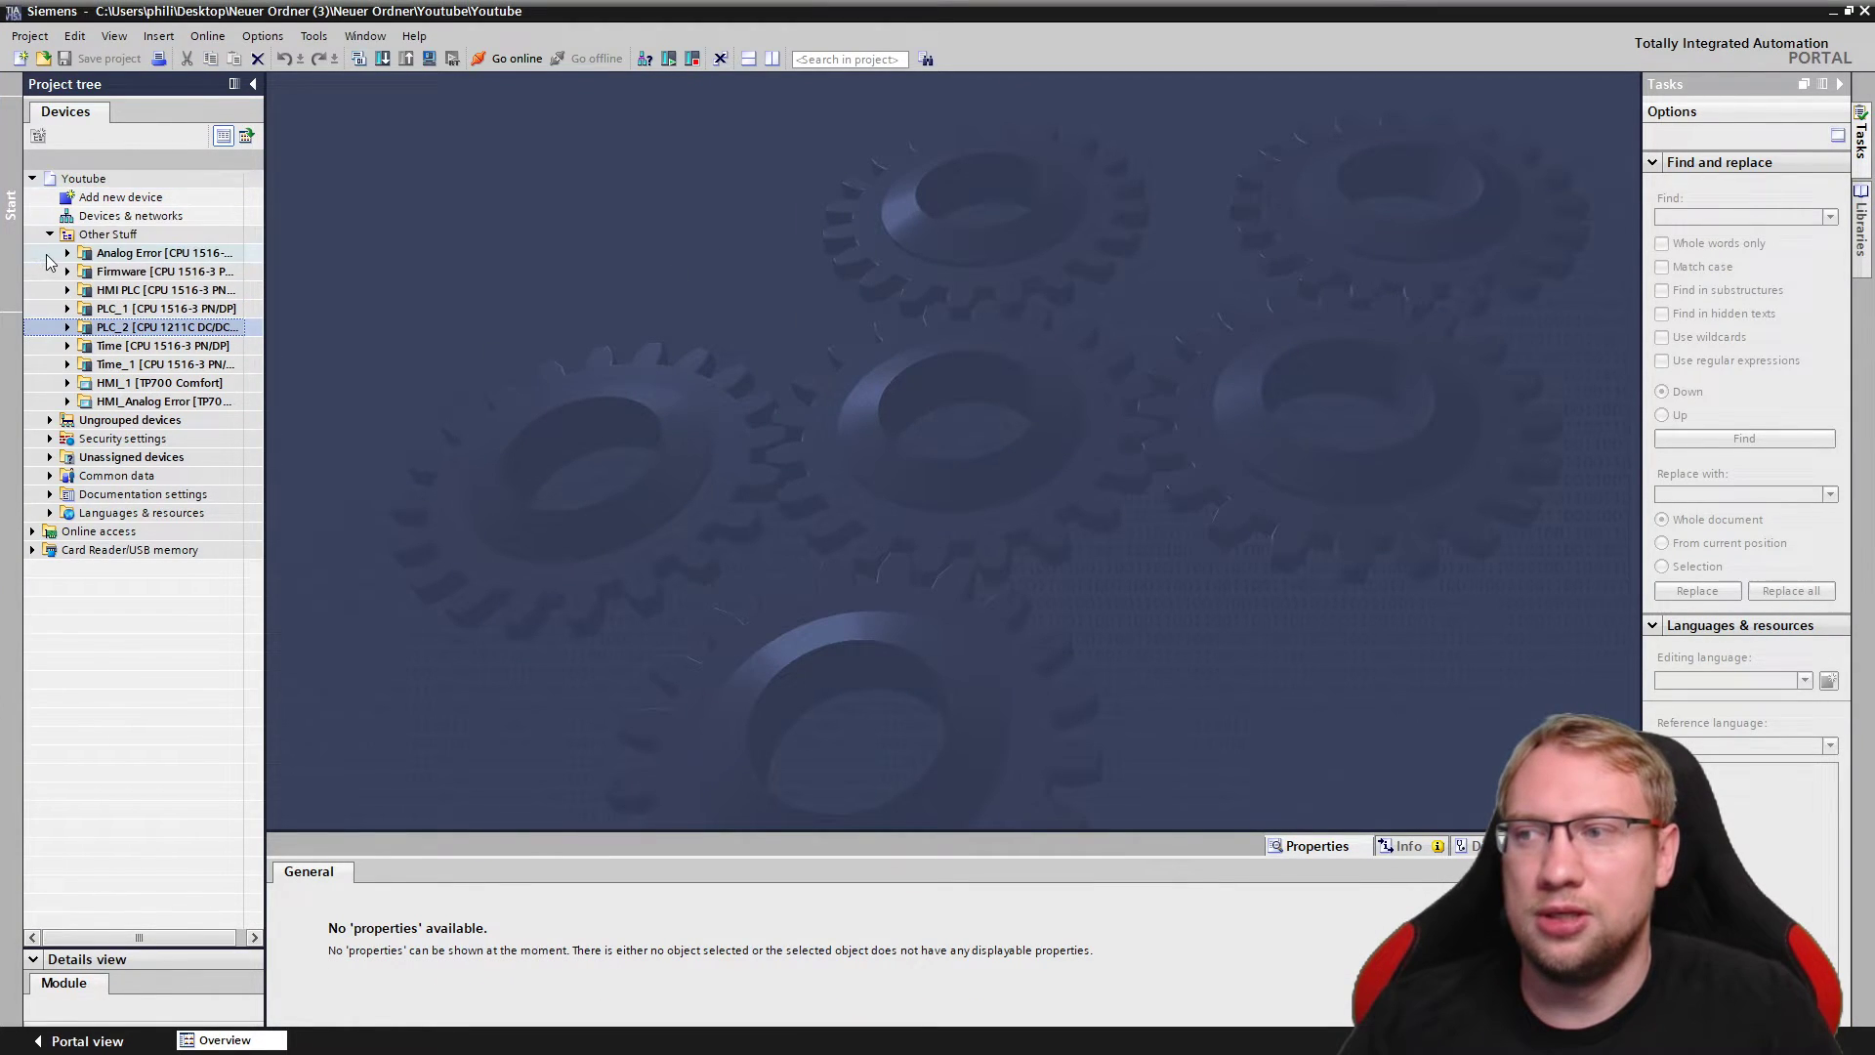
{"action": "left_click", "coordinate": [134, 326]}
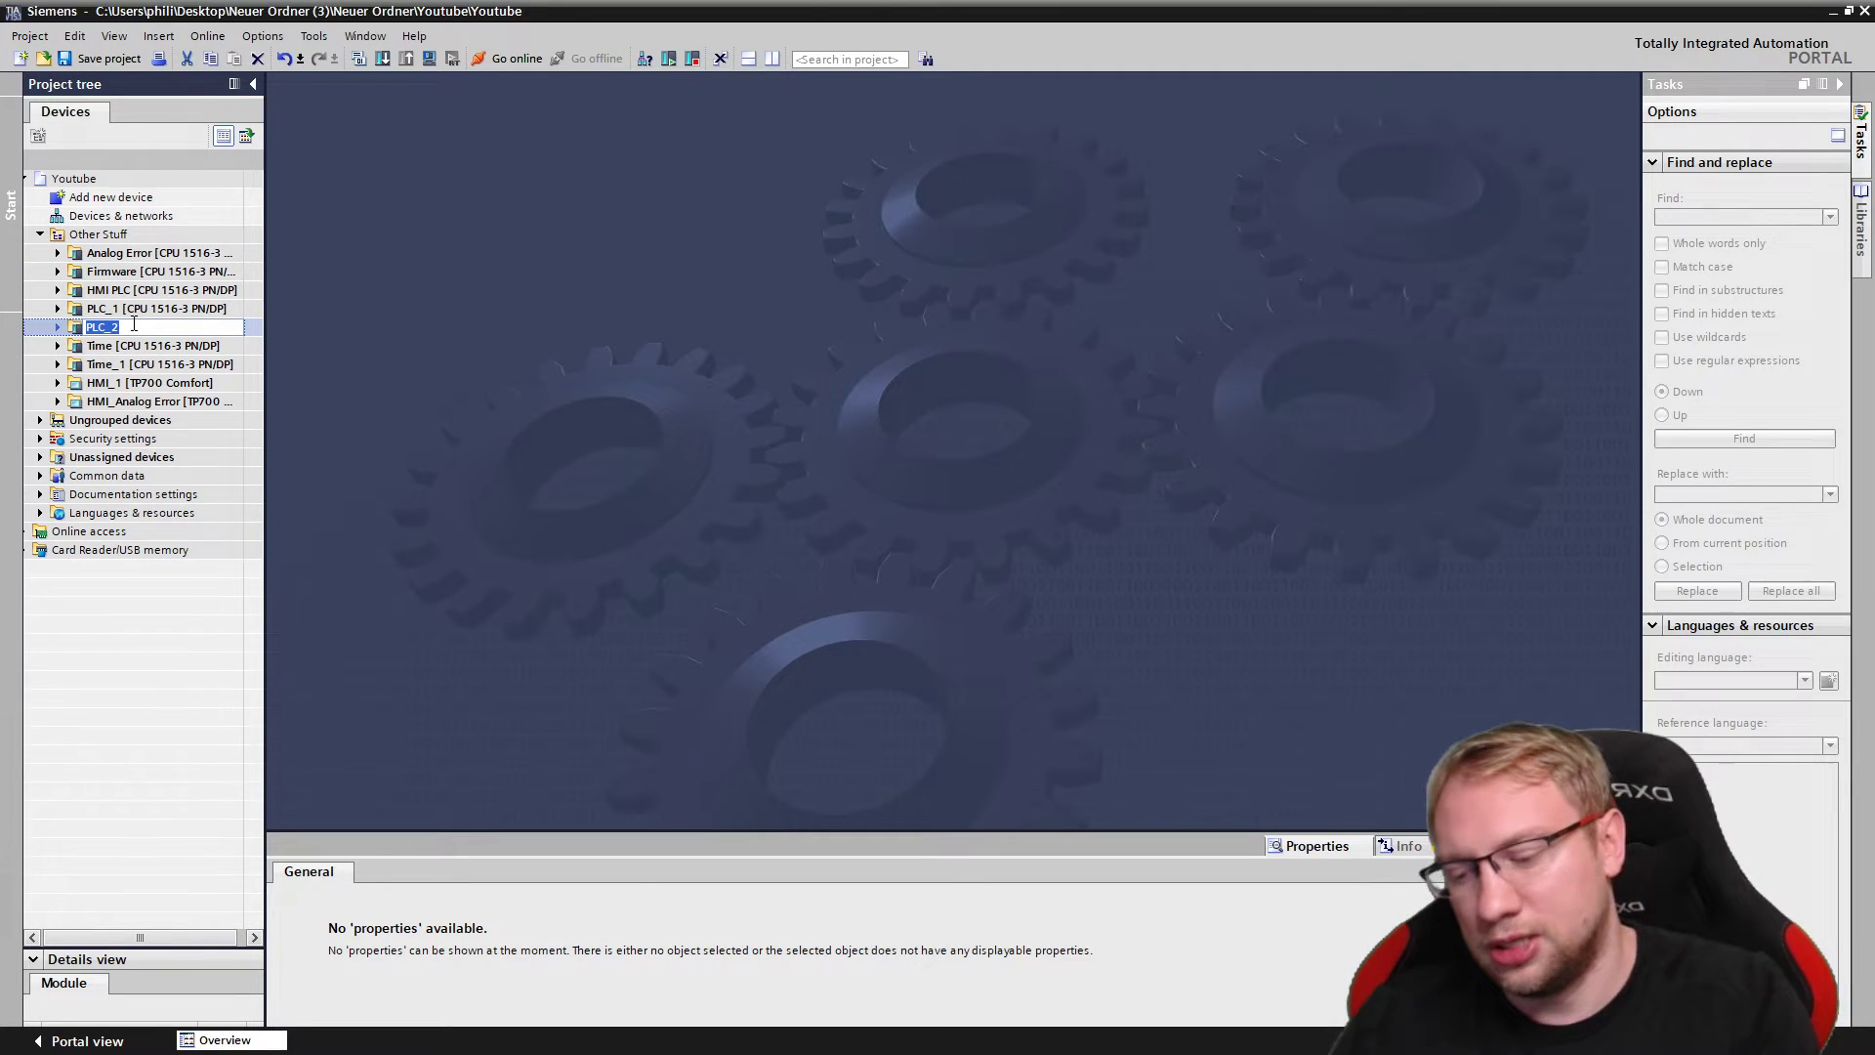
{"action": "type", "text": "Hello"}
{"action": "key", "text": "Return"}
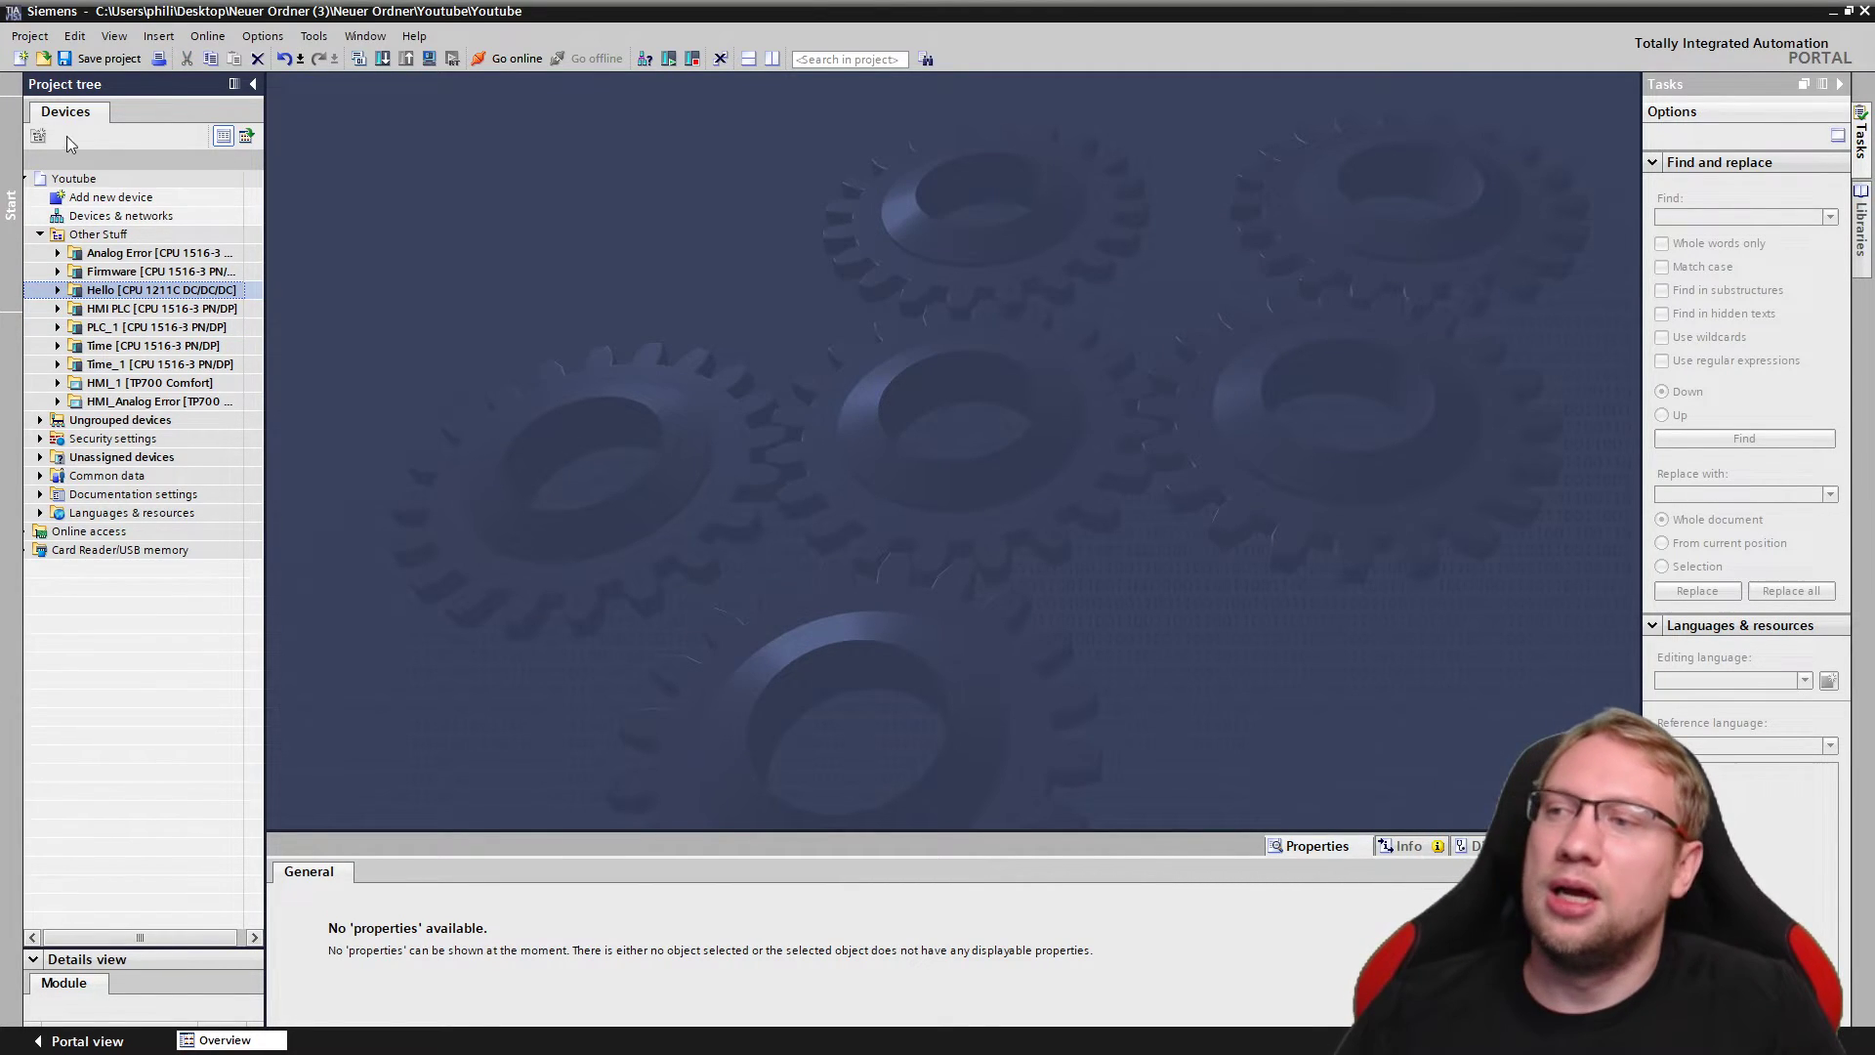
{"action": "key", "text": "ctrl+s"}
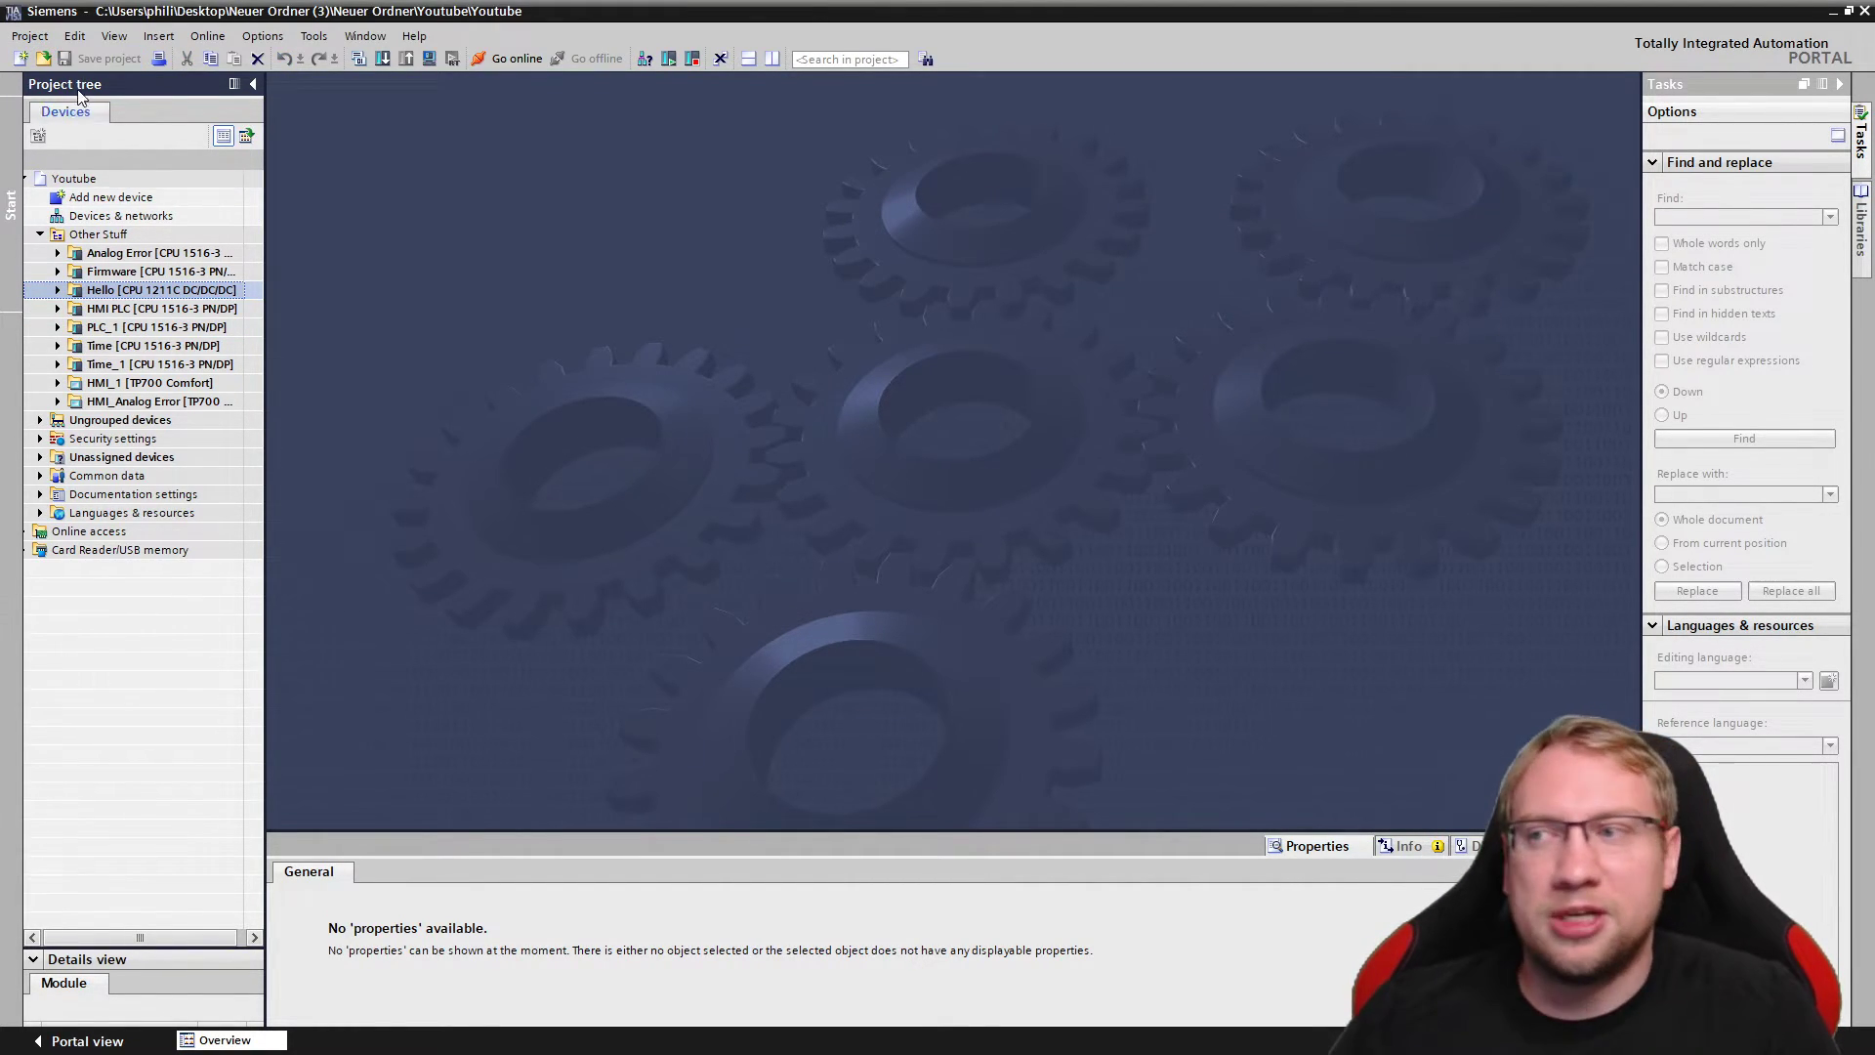
Step: Archive the project with a date-stamped name and minimize TIA Portal to the desktop
{"action": "left_click", "coordinate": [22, 37]}
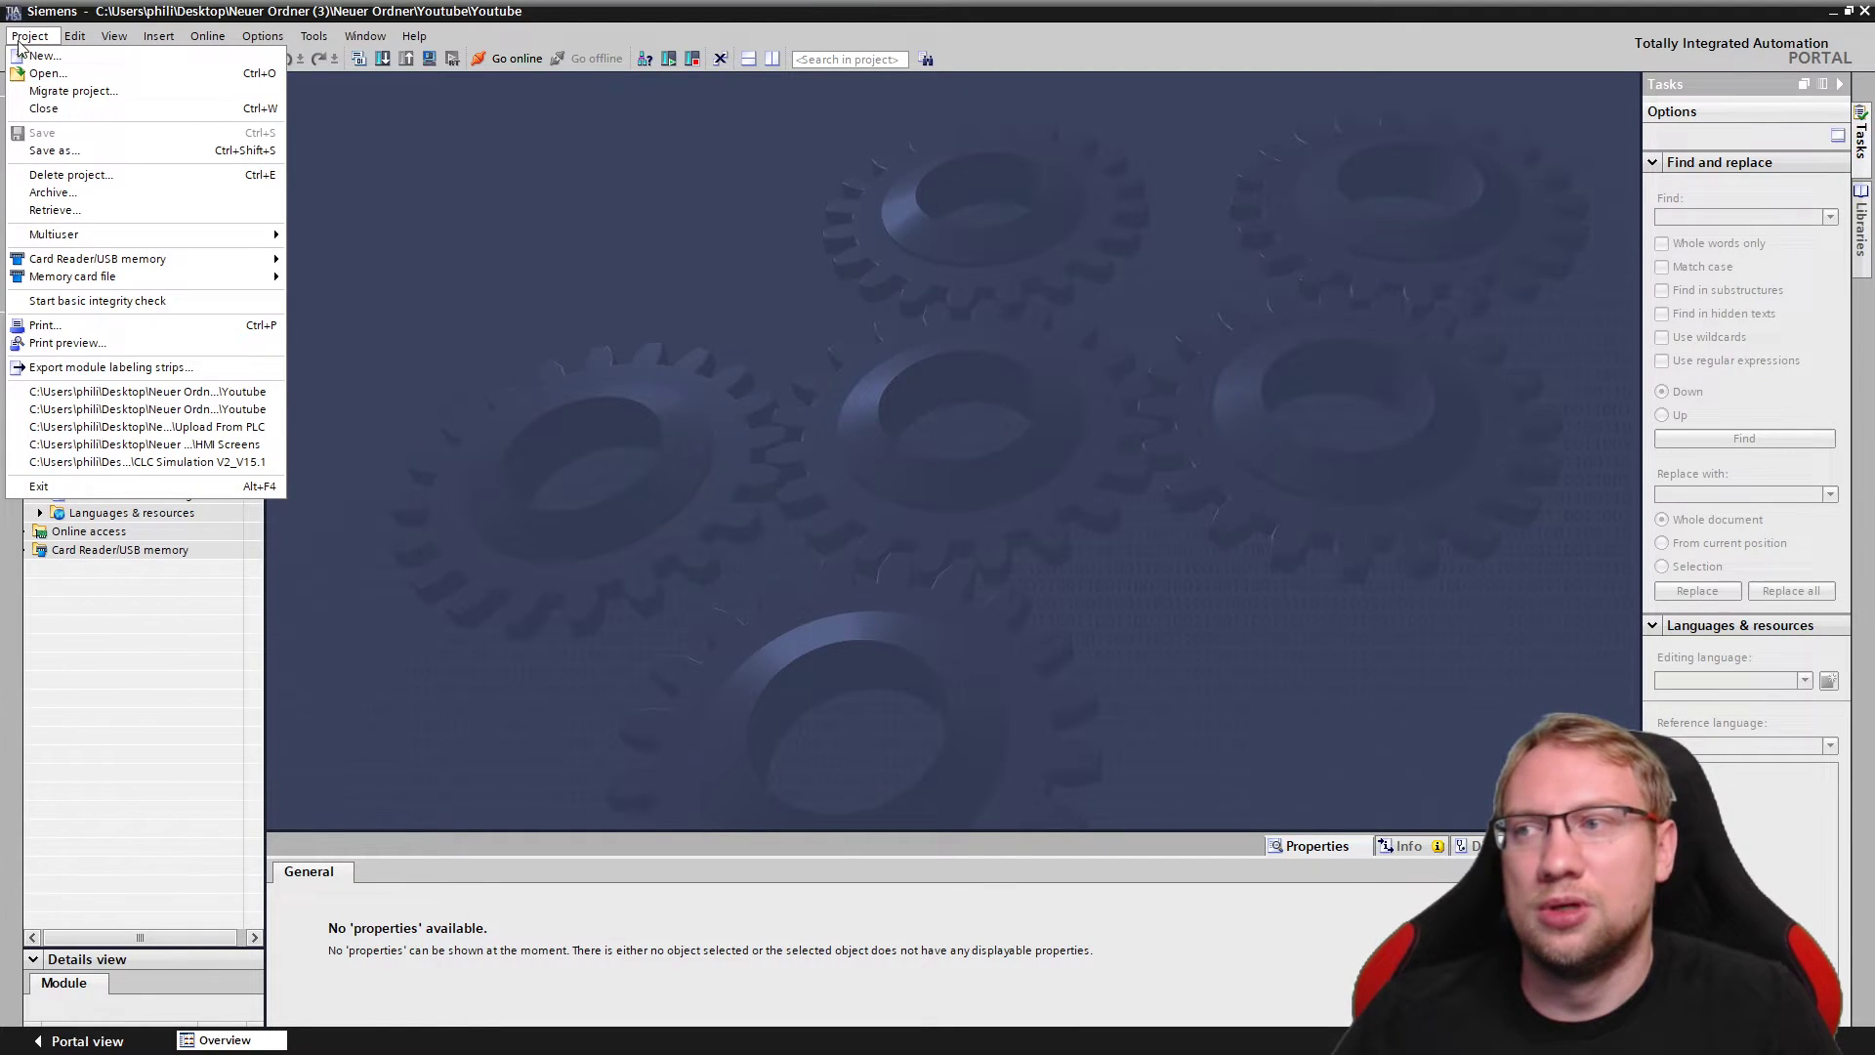
{"action": "left_click", "coordinate": [53, 192]}
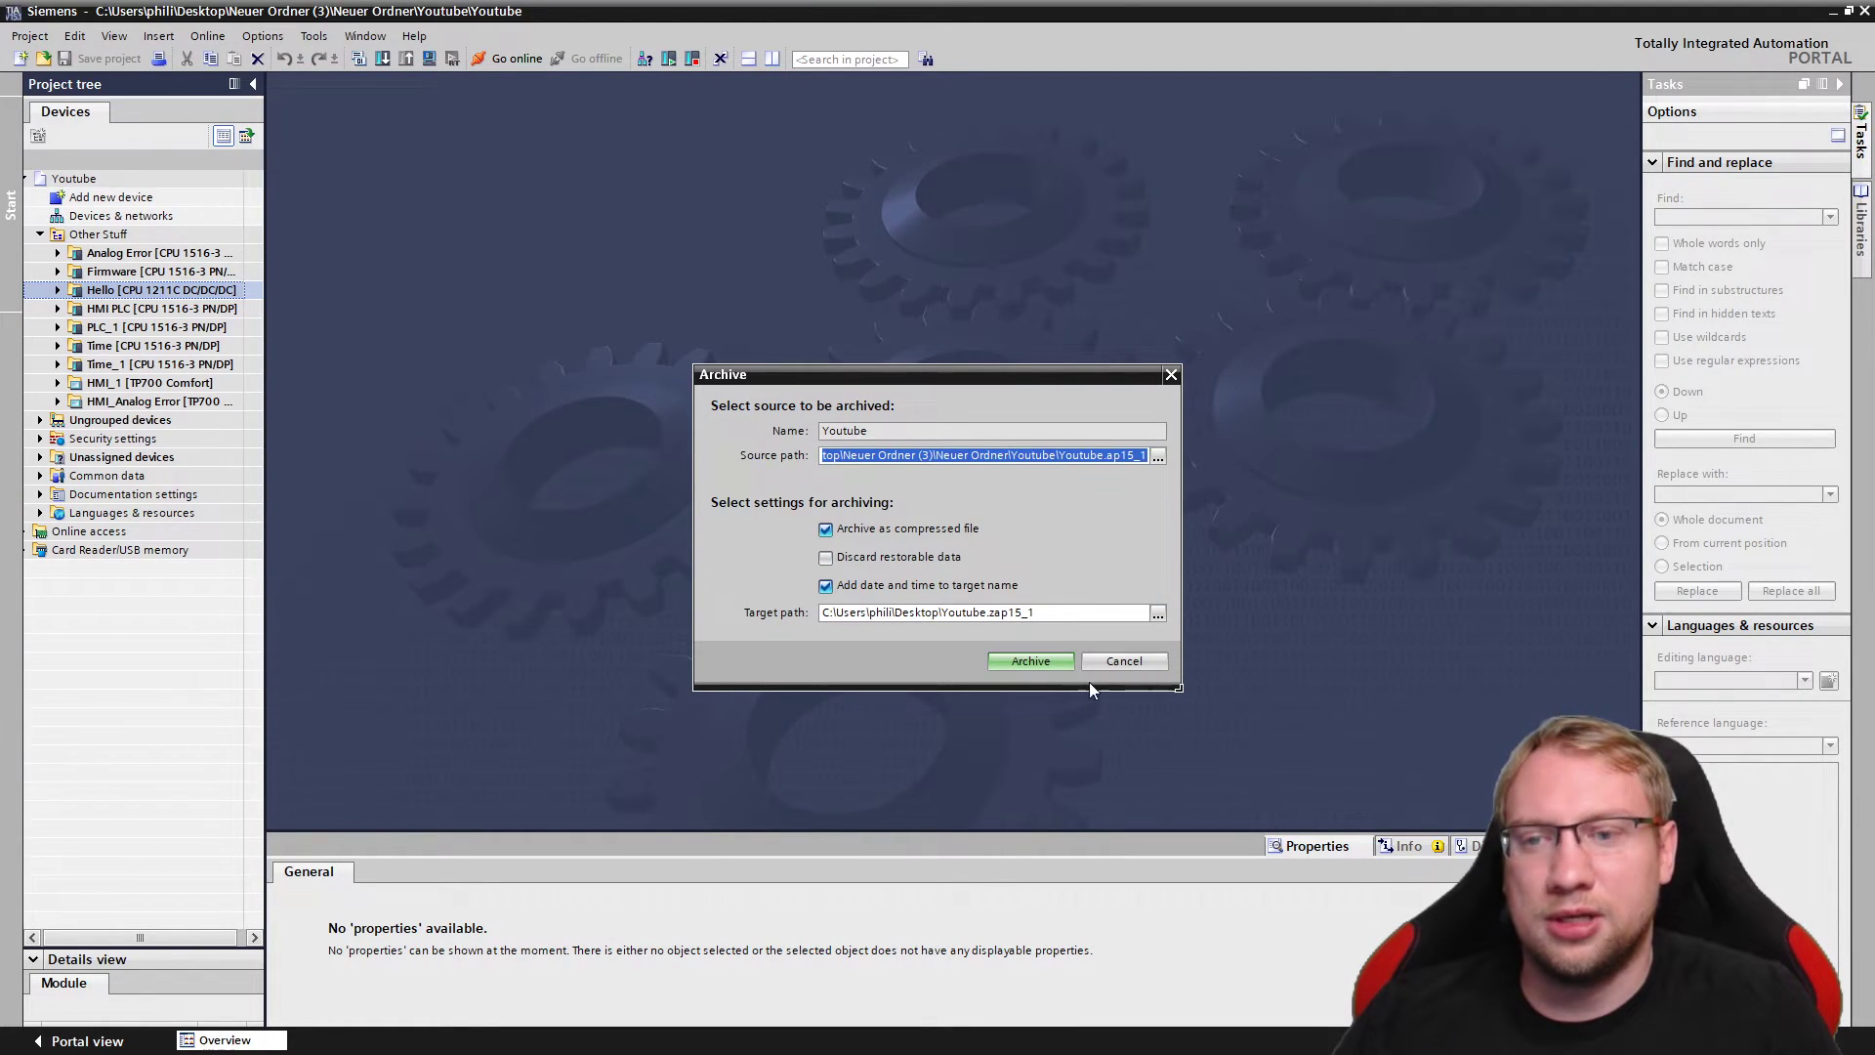
{"action": "left_click", "coordinate": [1030, 661]}
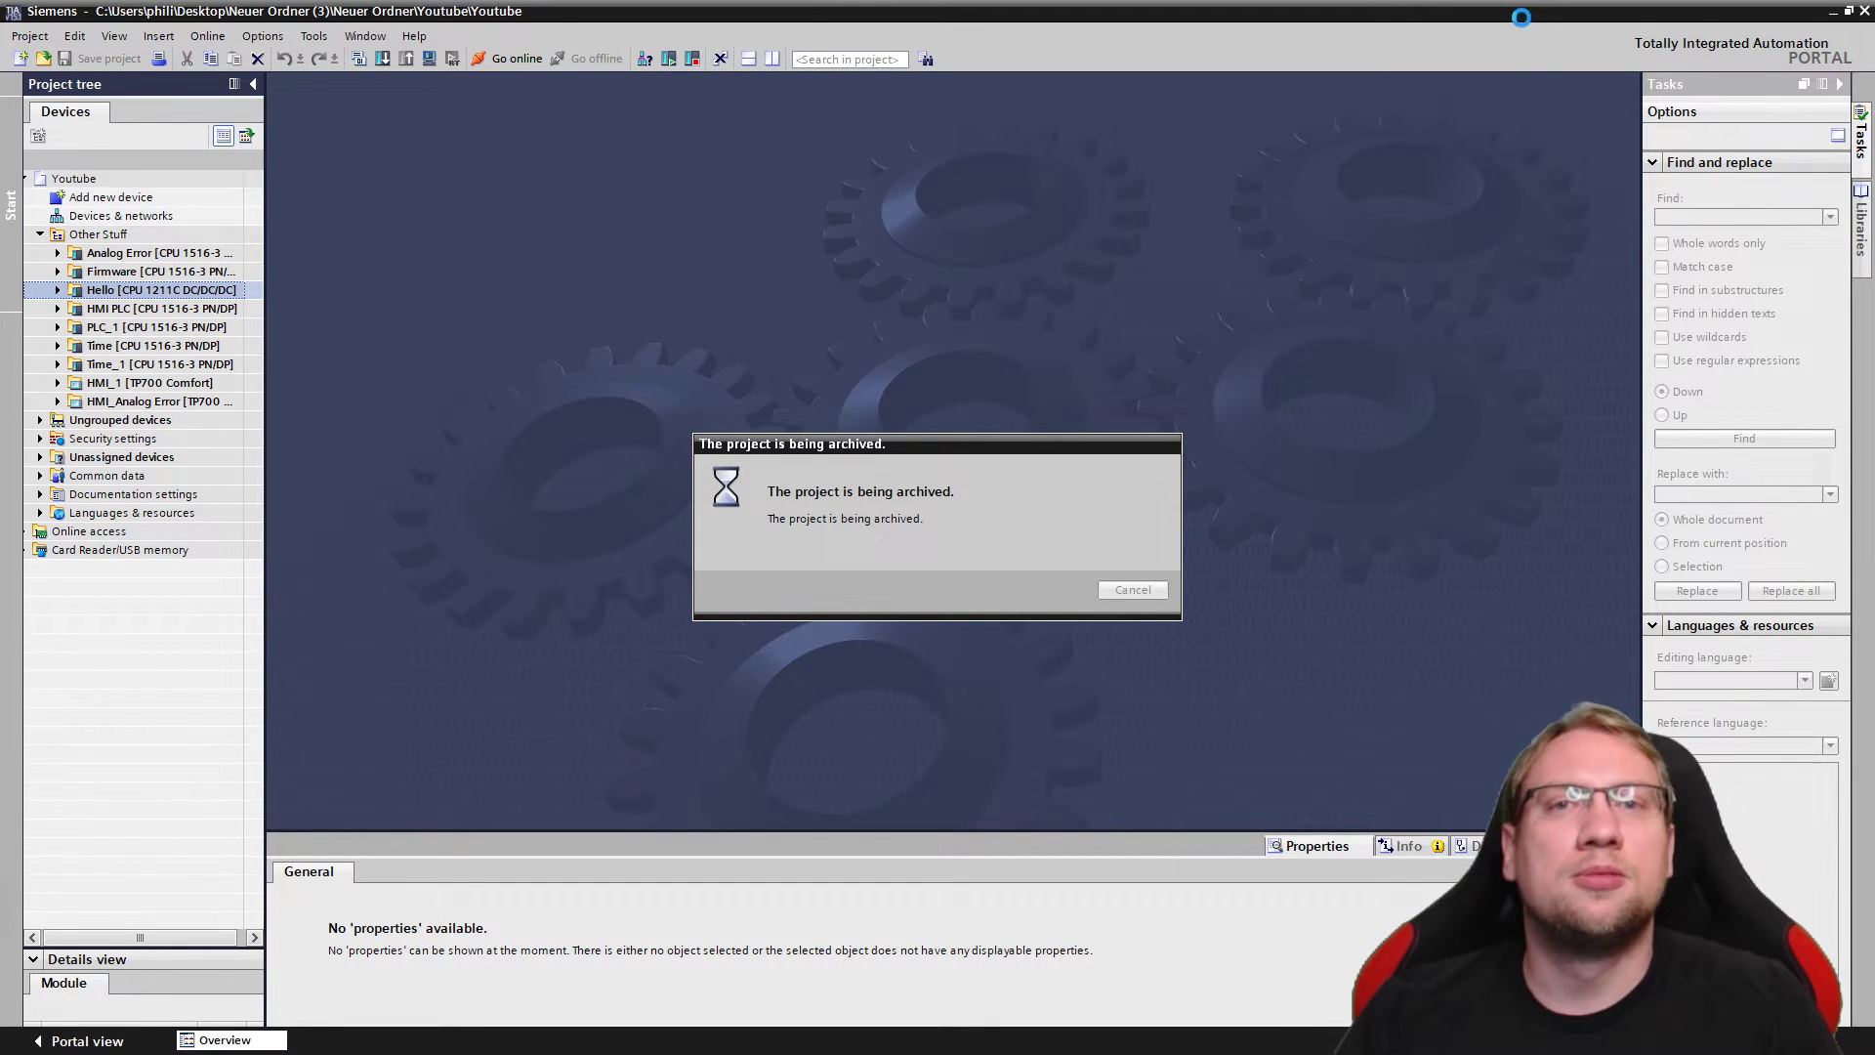
{"action": "left_click", "coordinate": [1831, 13]}
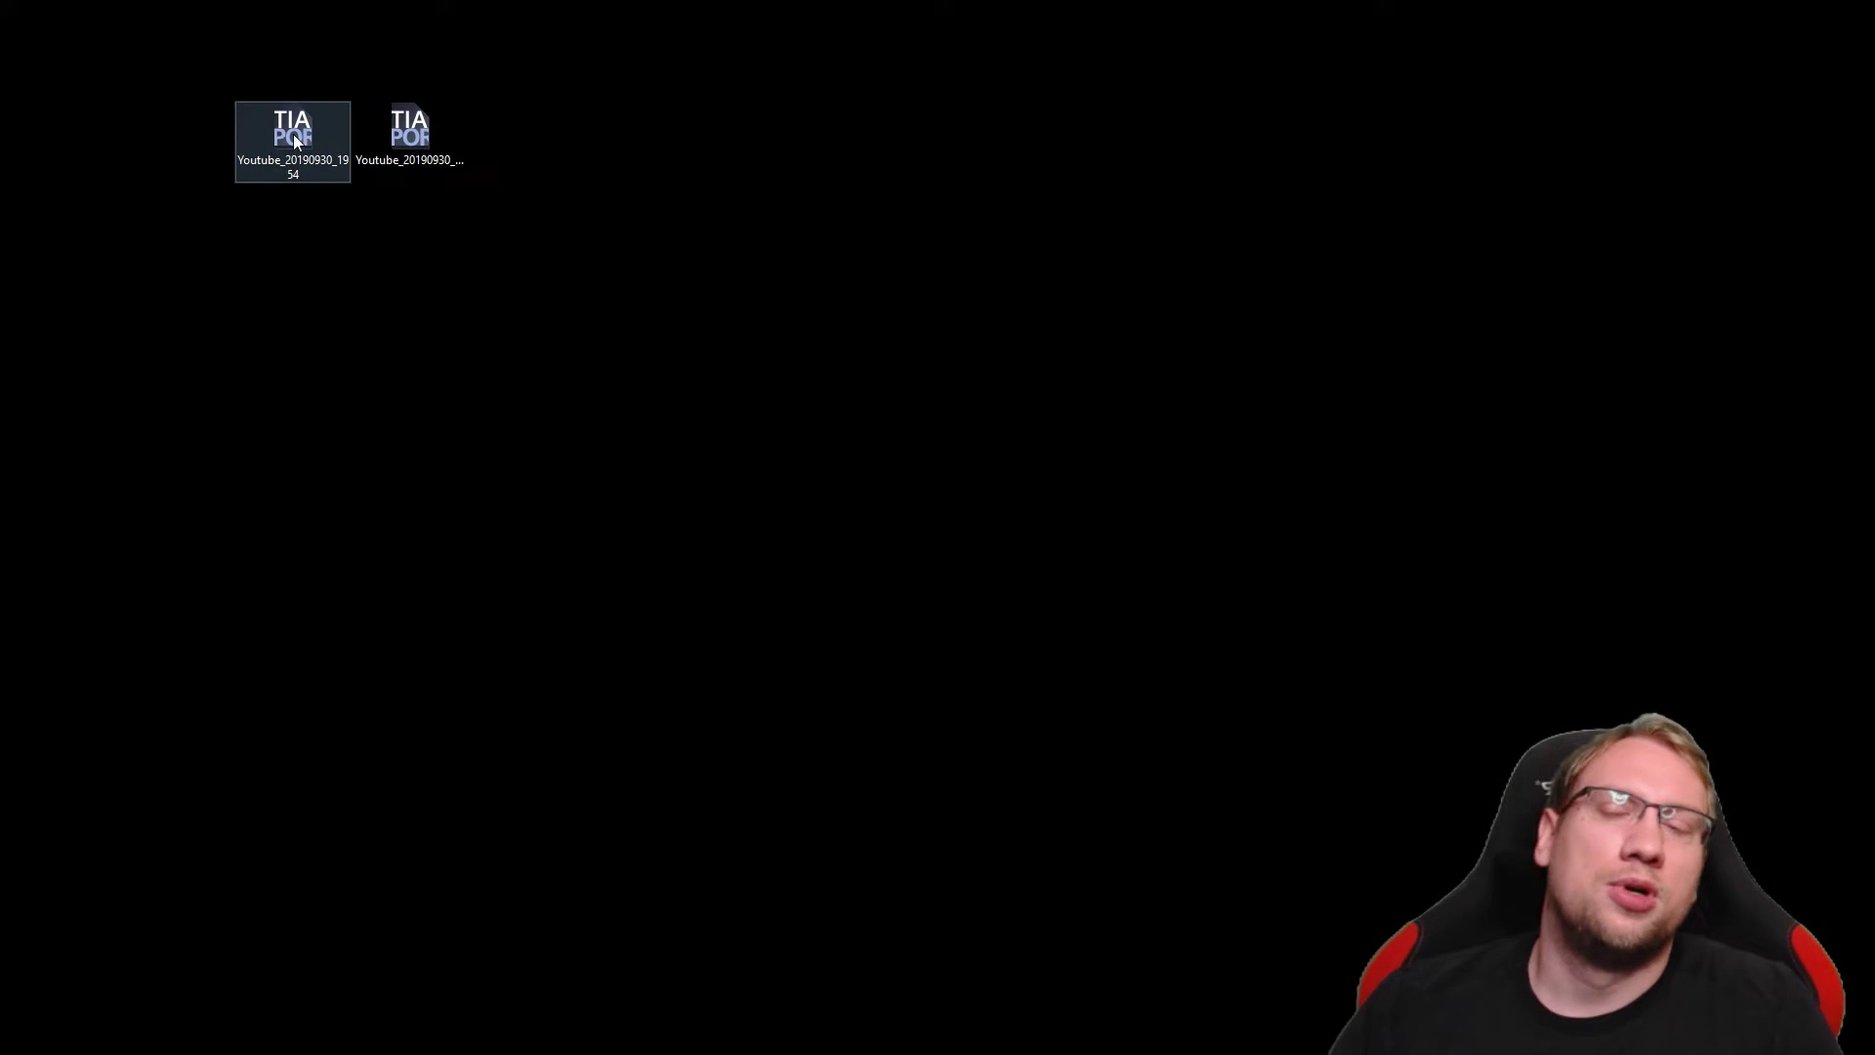
{"action": "left_click", "coordinate": [400, 122]}
{"action": "left_click", "coordinate": [323, 63]}
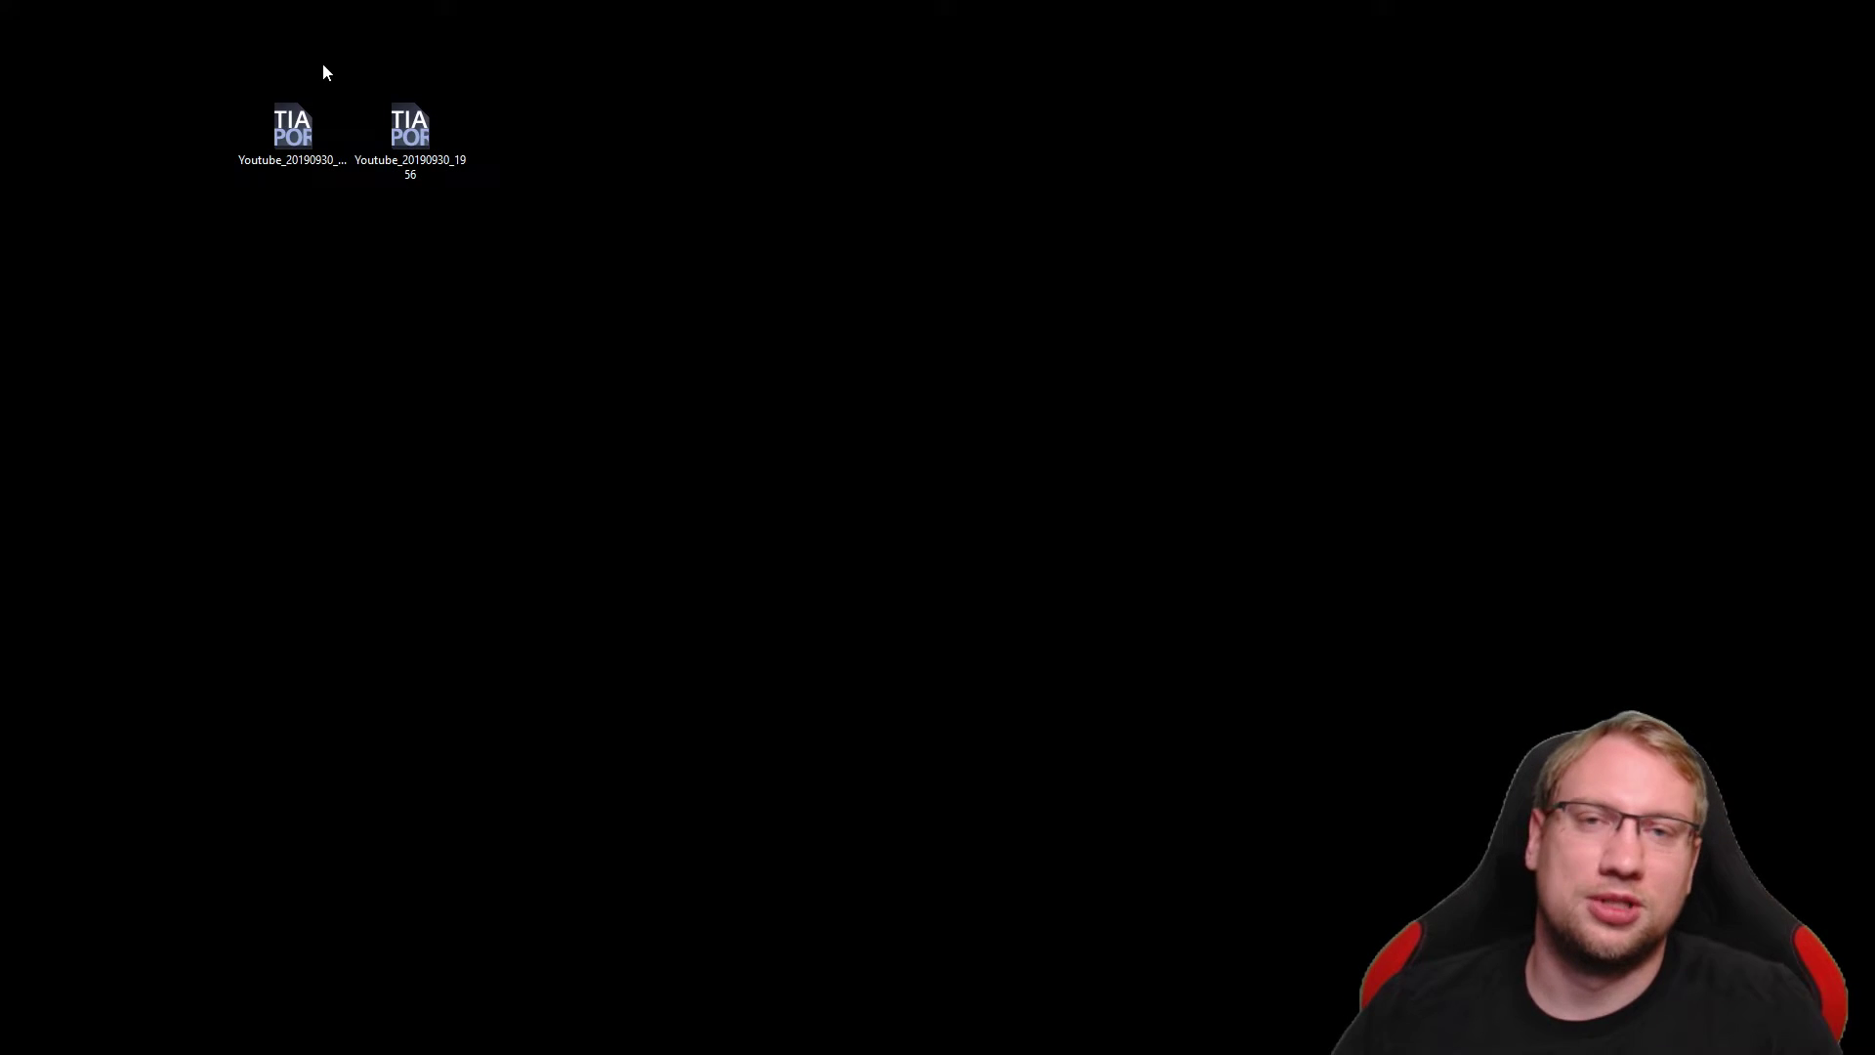